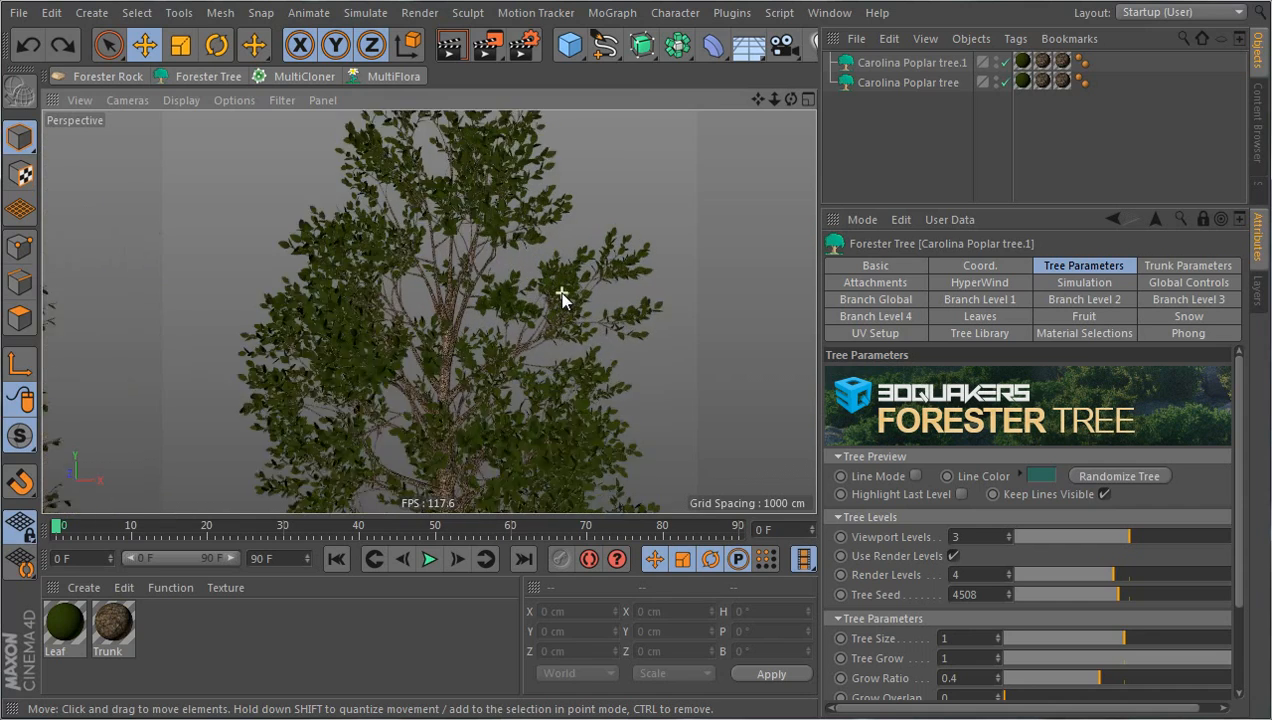
Raise the tree's Viewport Levels to 4 and examine the foliage.
mouse_move(598, 304)
left_mouse_down("alt")
mouse_move(627, 296)
mouse_move(617, 298)
left_mouse_up("alt")
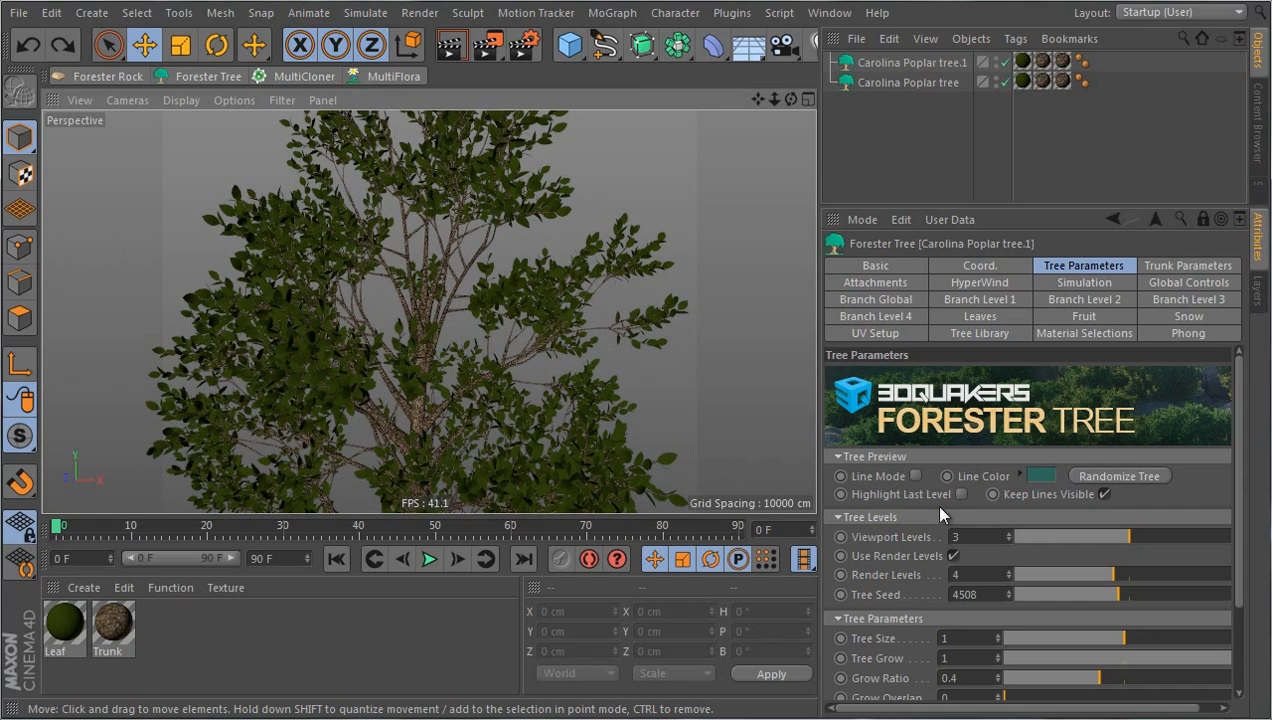
left_click(1007, 534)
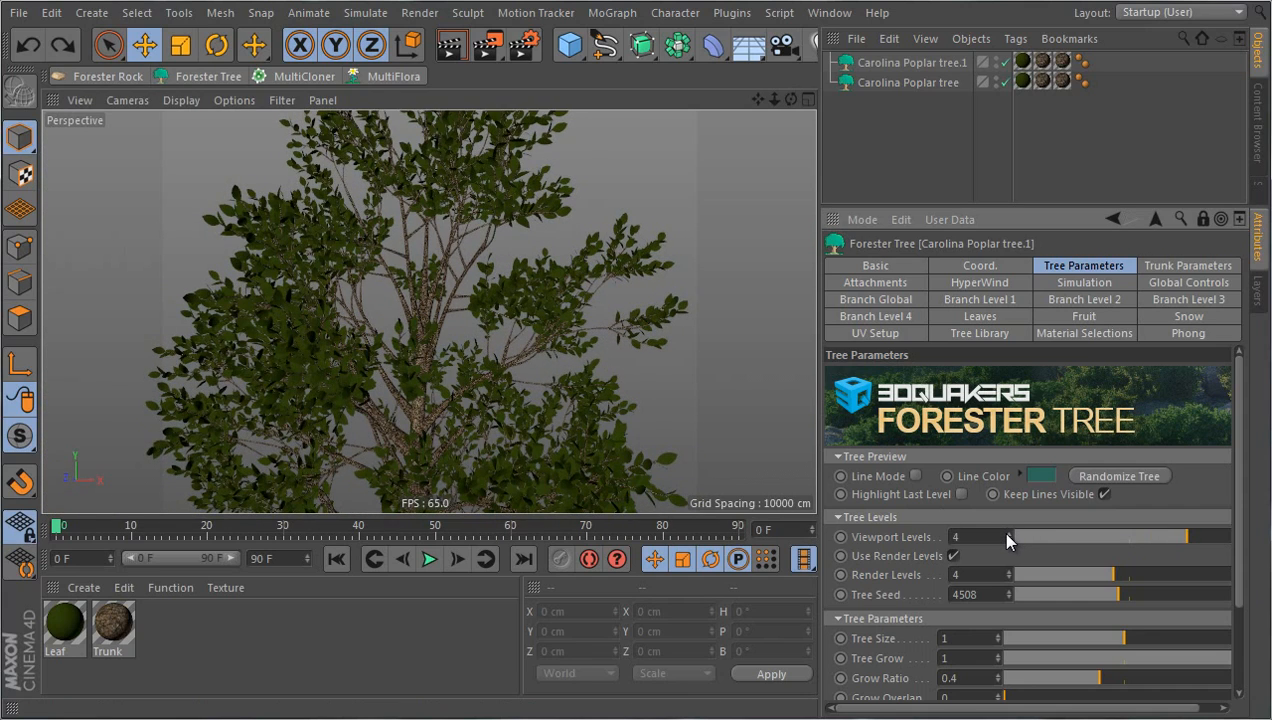
scroll(552, 255, "down", 6)
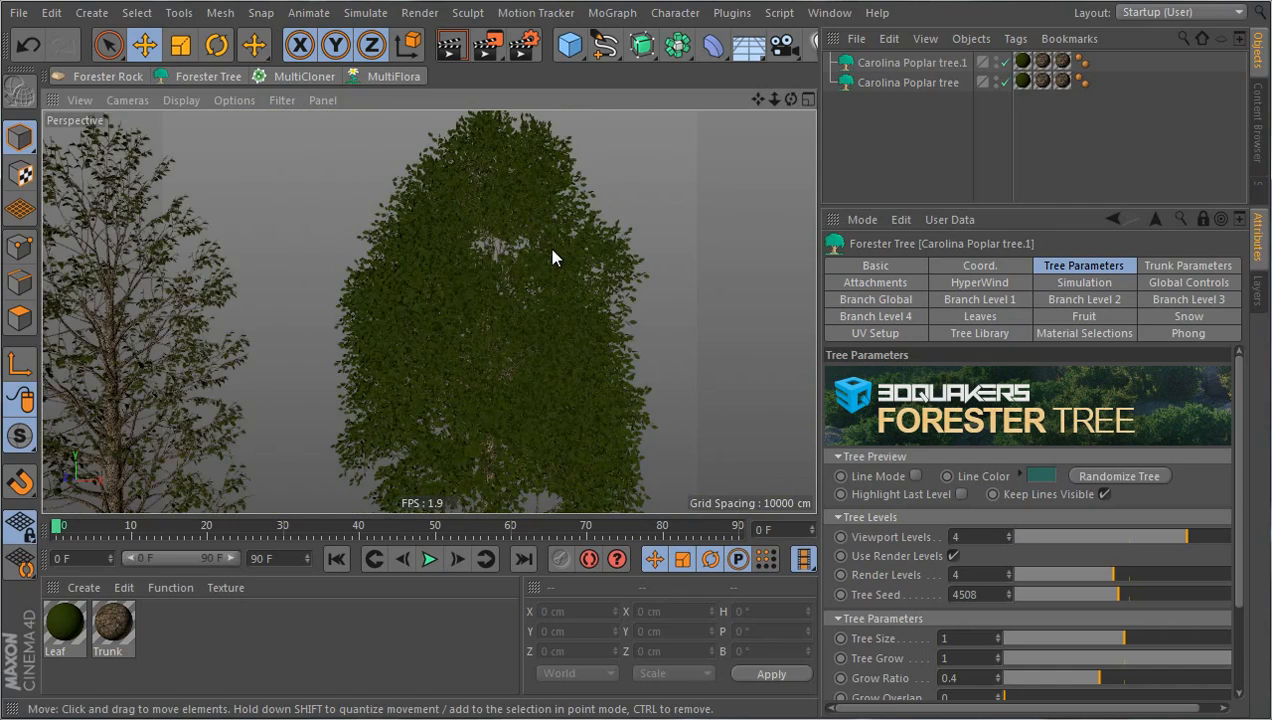
scroll(552, 258, "up", 8)
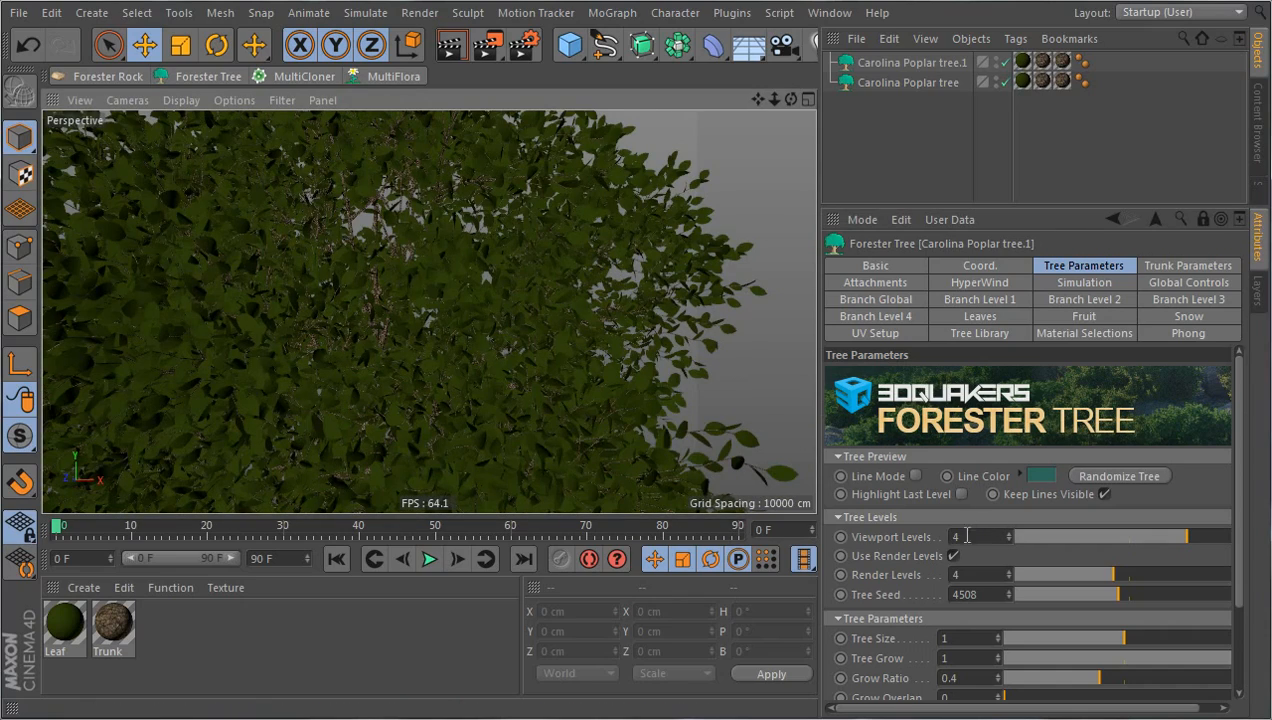
Set both the Render Levels and the Viewport Levels of the second poplar to 3.
left_click(1009, 578)
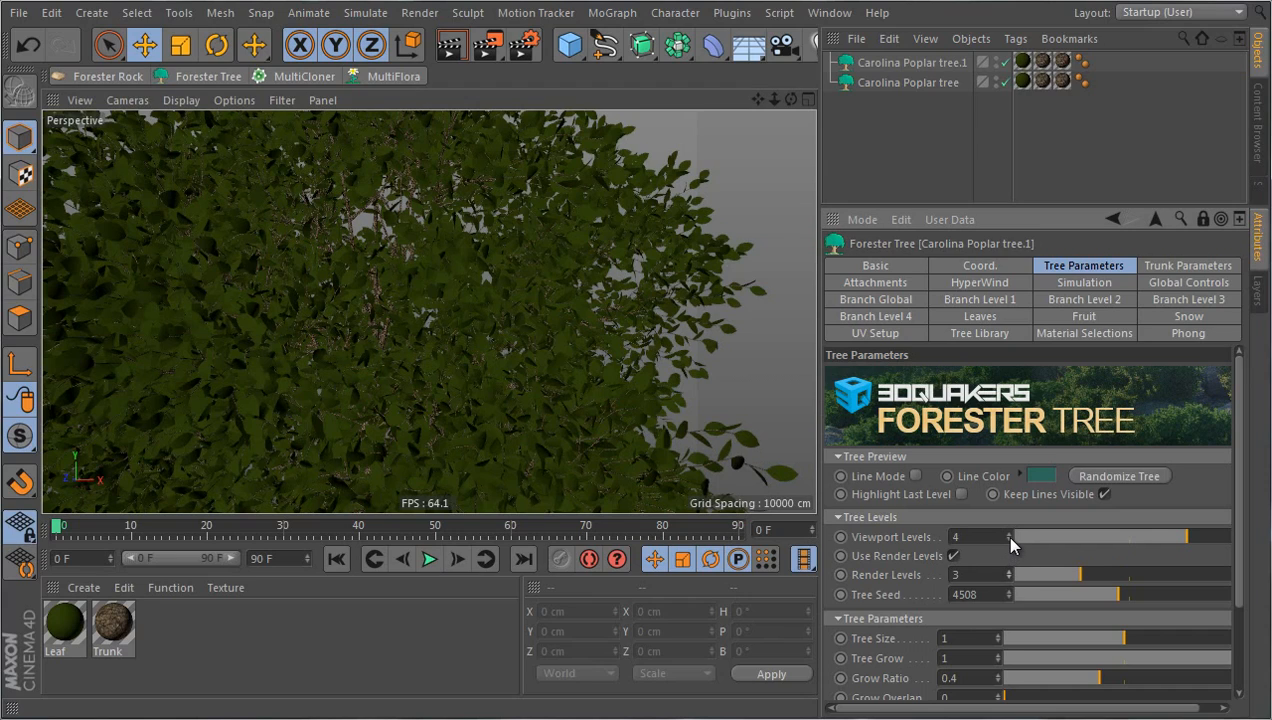
left_click(1009, 541)
scroll(602, 312, "down", 5)
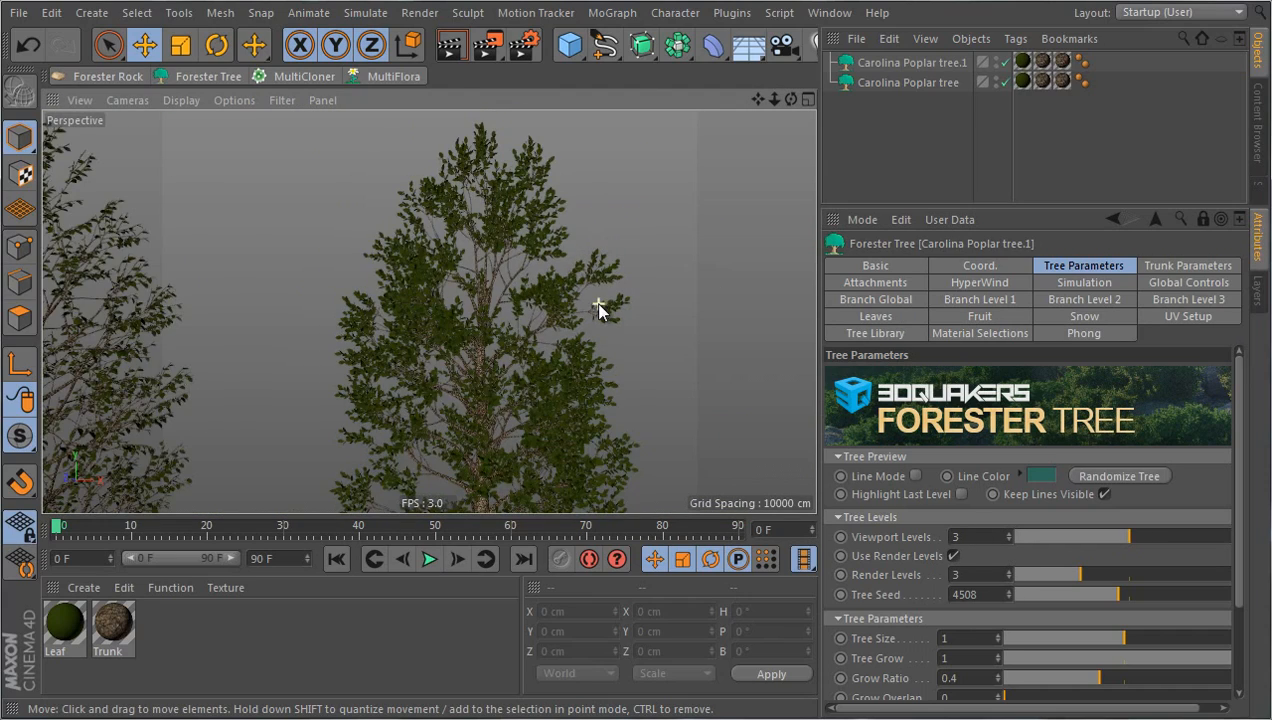
right_click_drag(481, 232, 632, 229, "alt")
left_click_drag(632, 234, 599, 250, "alt")
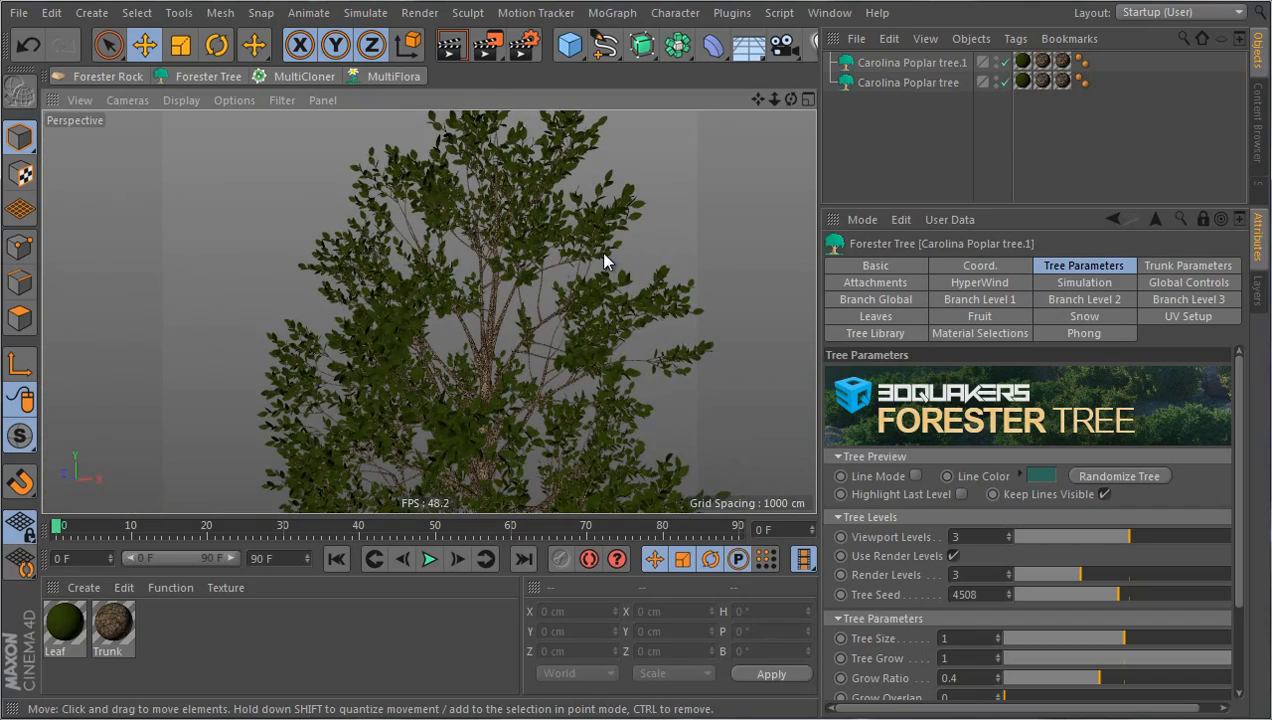
Switch Generate Branches off and back on in the tree's global branch settings.
left_click(887, 299)
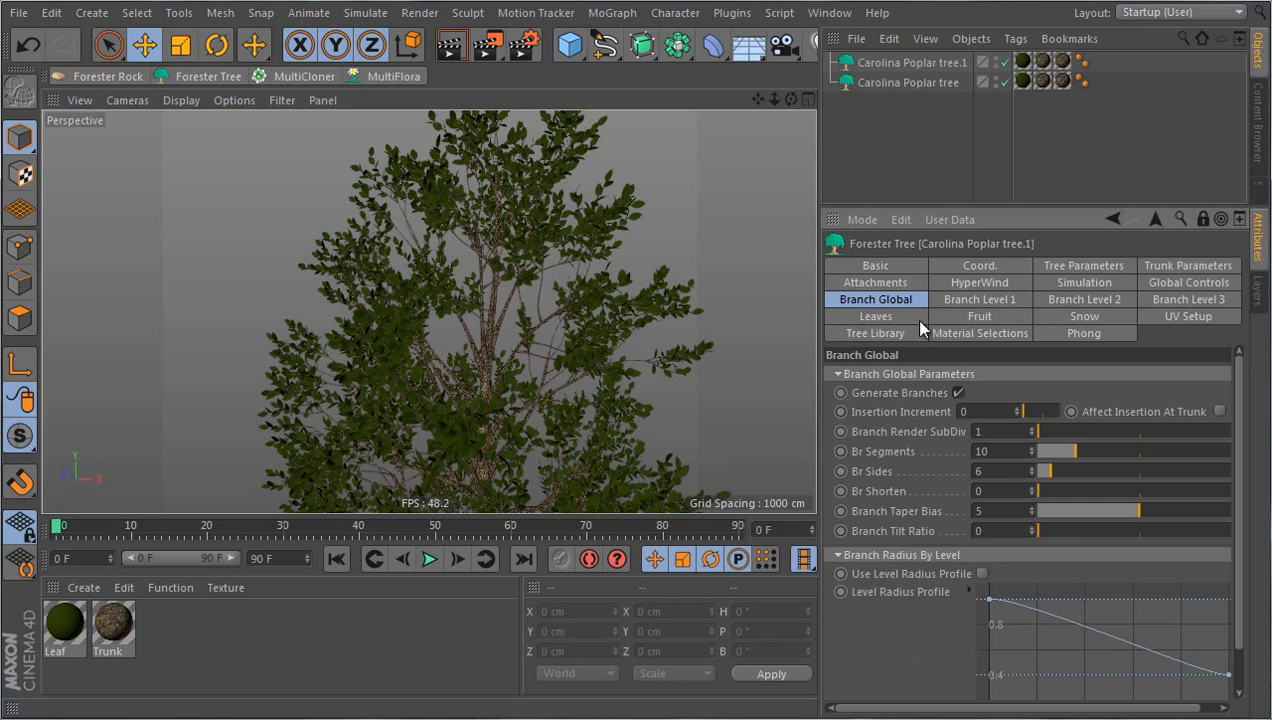
left_click(958, 393)
left_click(958, 393)
scroll(693, 329, "up", 5)
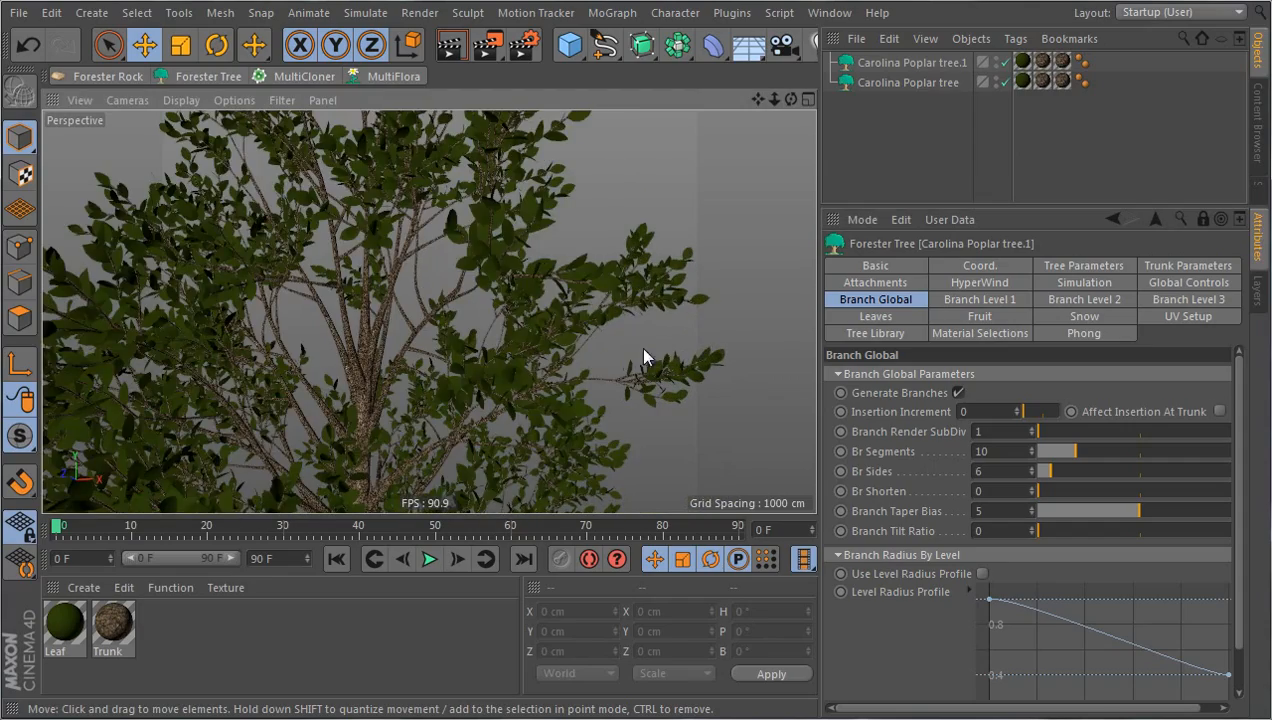
scroll(638, 330, "down", 5)
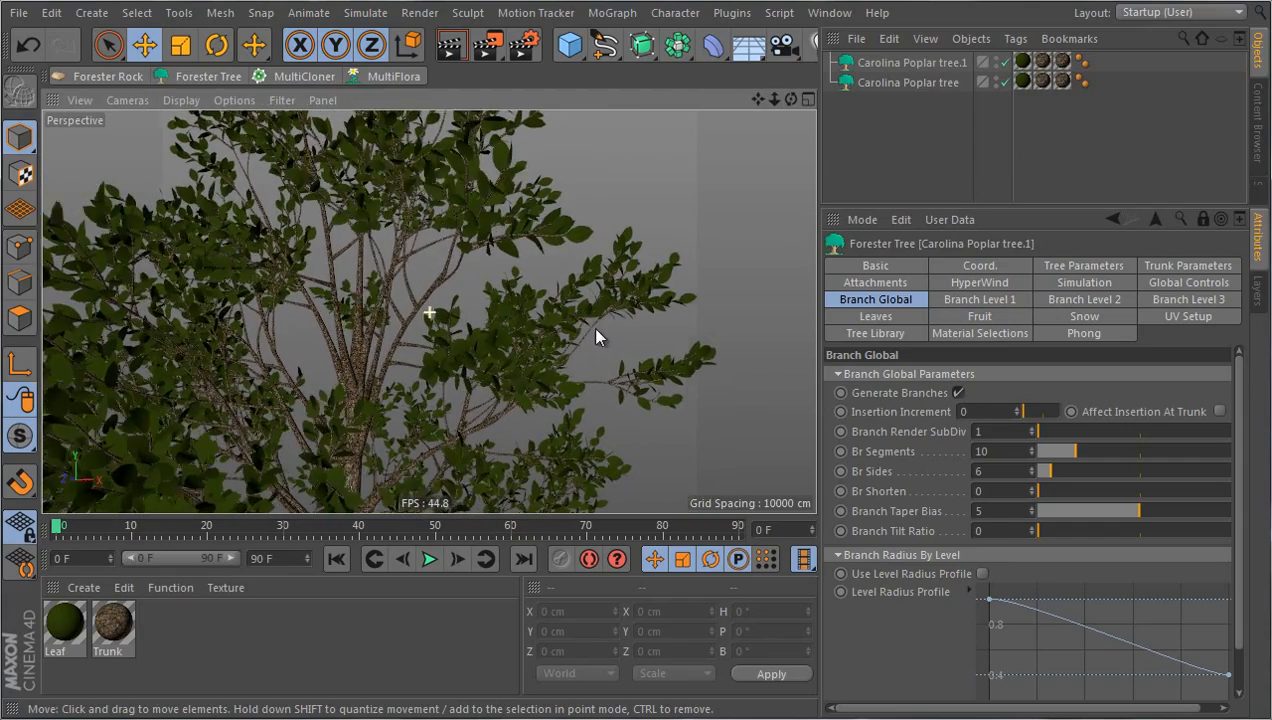
Compare the Insertion Count settings of Branch Level 1 and Branch Level 2.
left_click(979, 299)
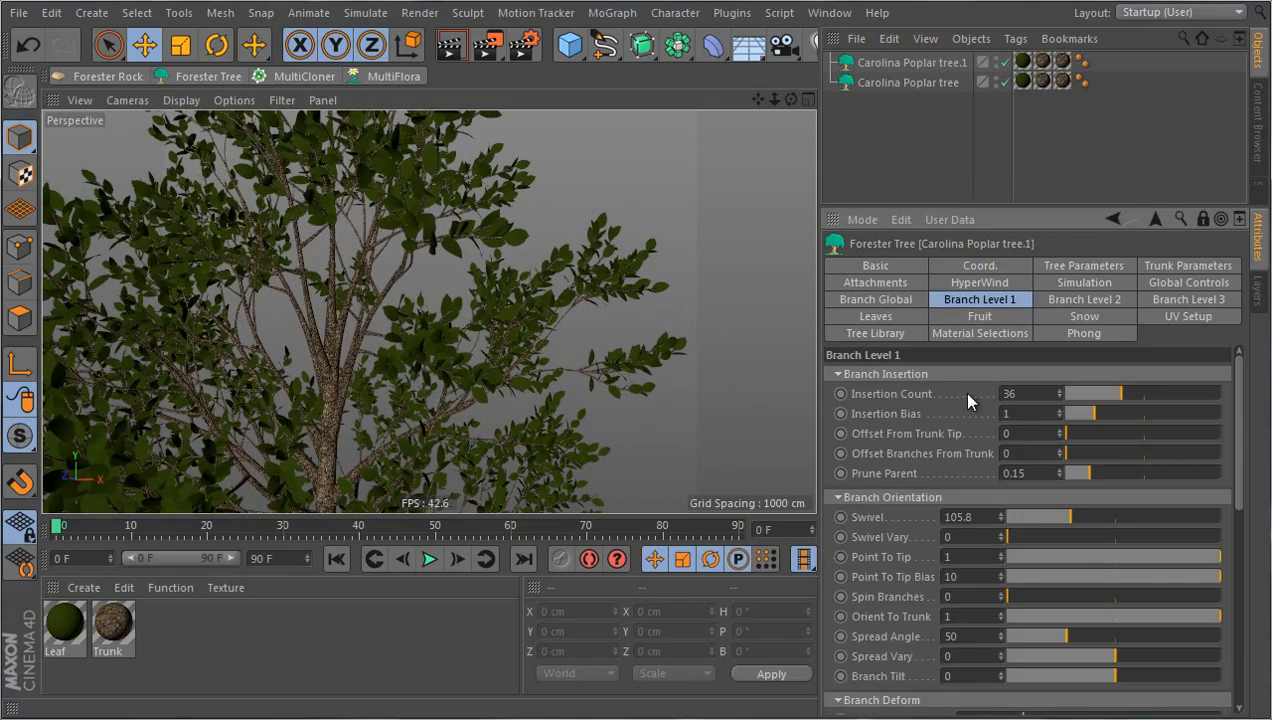
left_click(1088, 300)
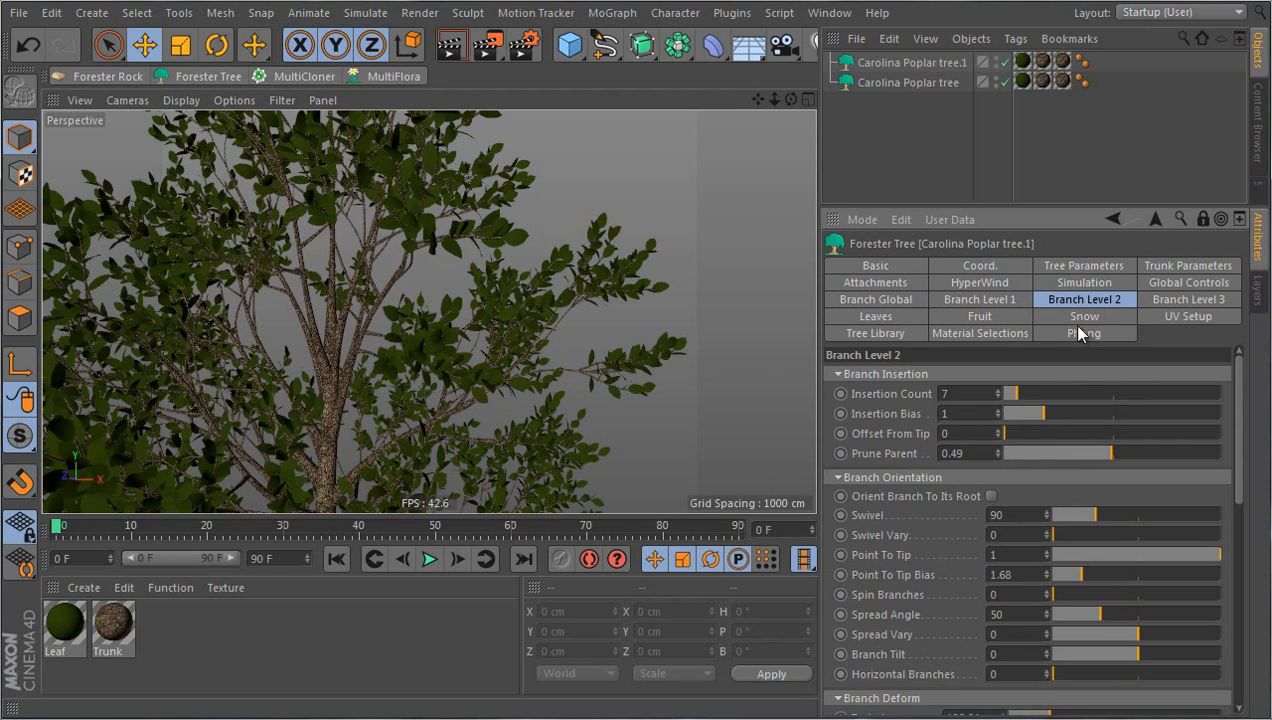
left_click(1001, 300)
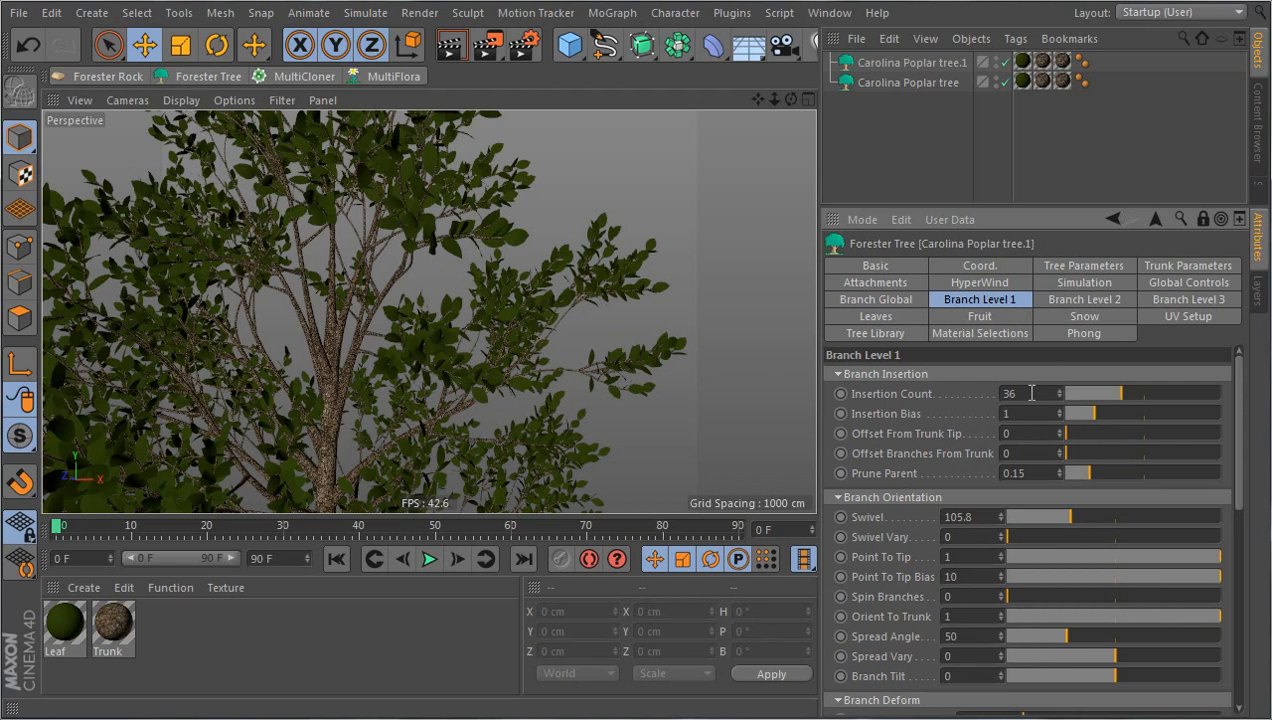
left_click(1065, 302)
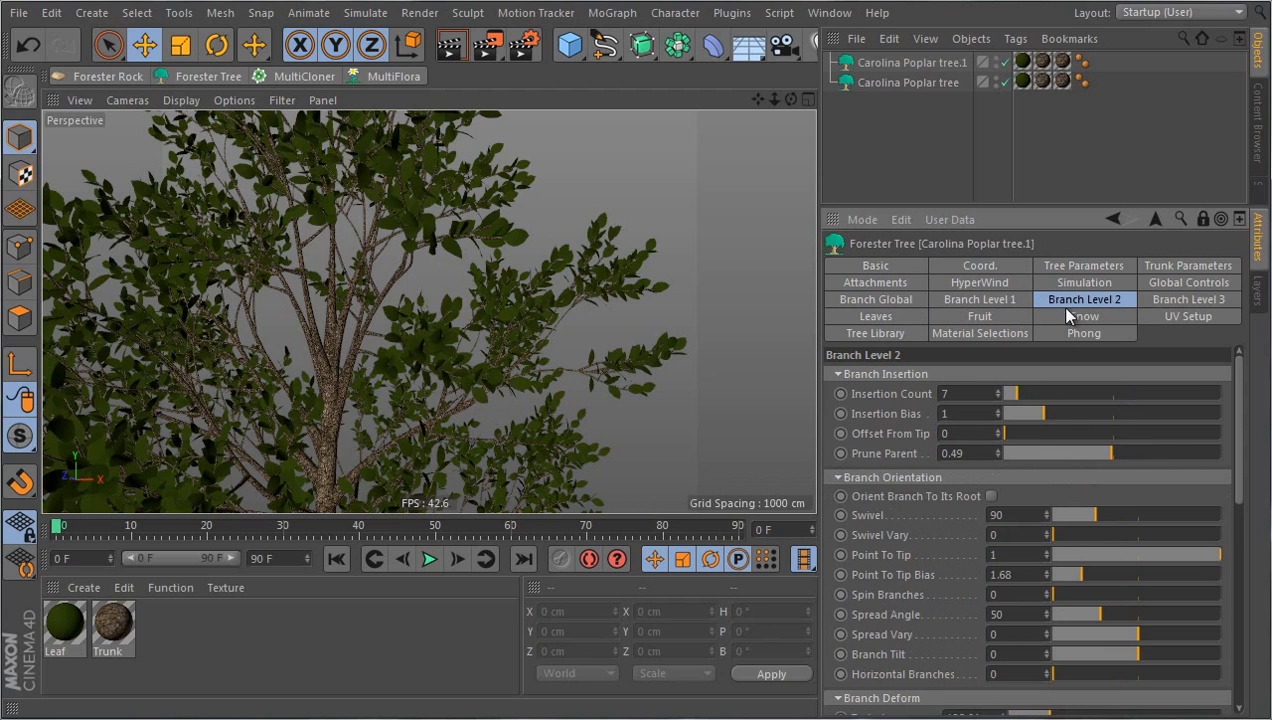
Set the global branch Insertion Increment to 1 and inspect the whole tree.
left_click(905, 300)
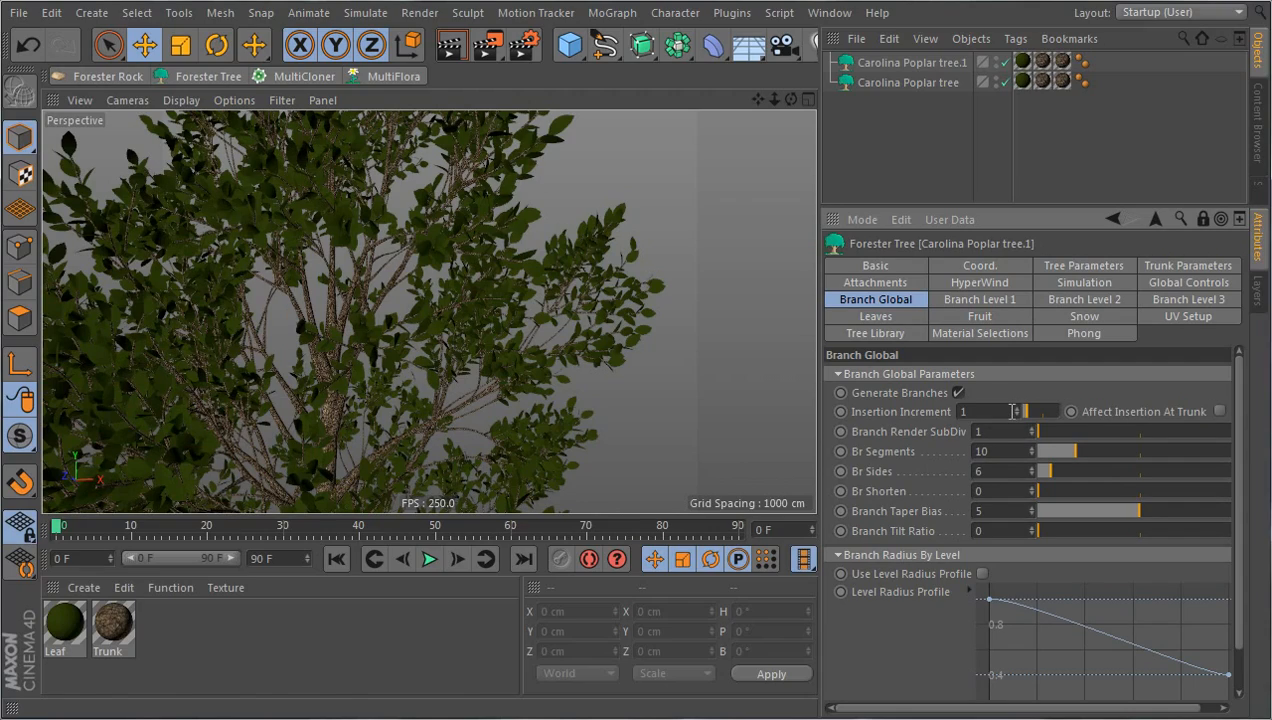
scroll(529, 248, "down", 10)
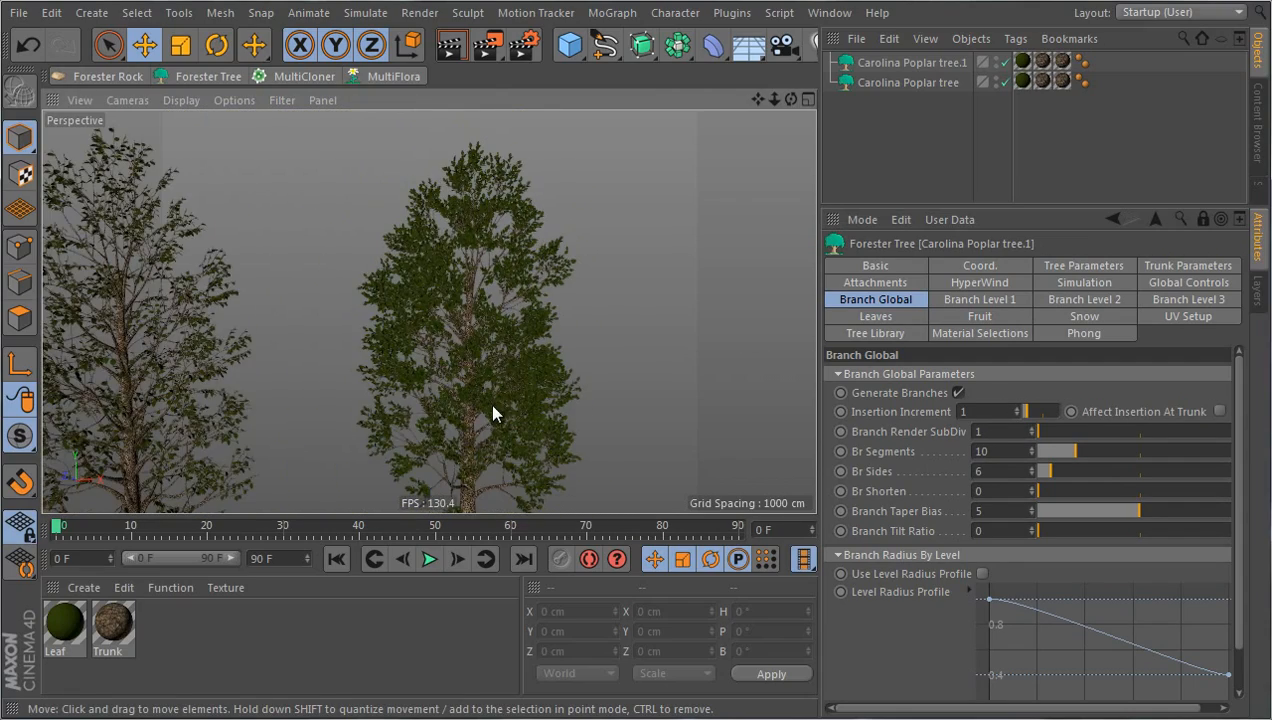
scroll(577, 283, "down", 3)
scroll(519, 456, "up", 5)
left_click_drag(622, 394, 605, 318, "alt")
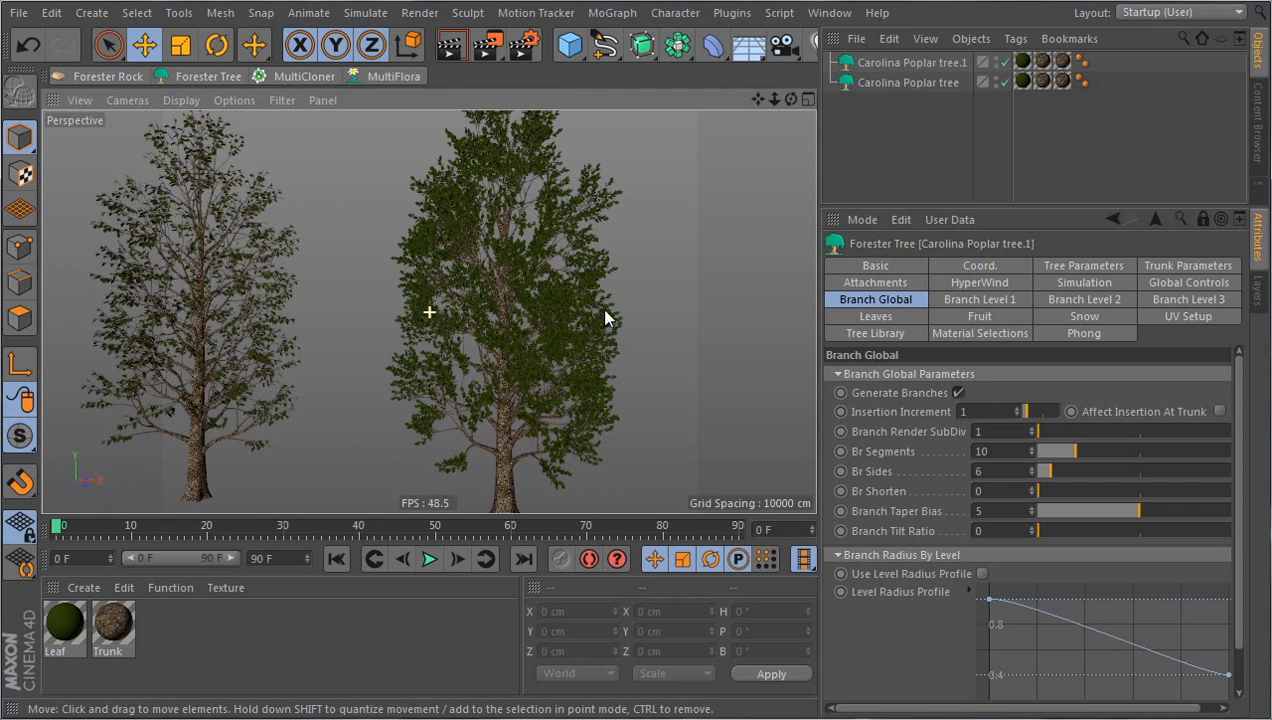
left_click(1047, 300)
left_click(908, 300)
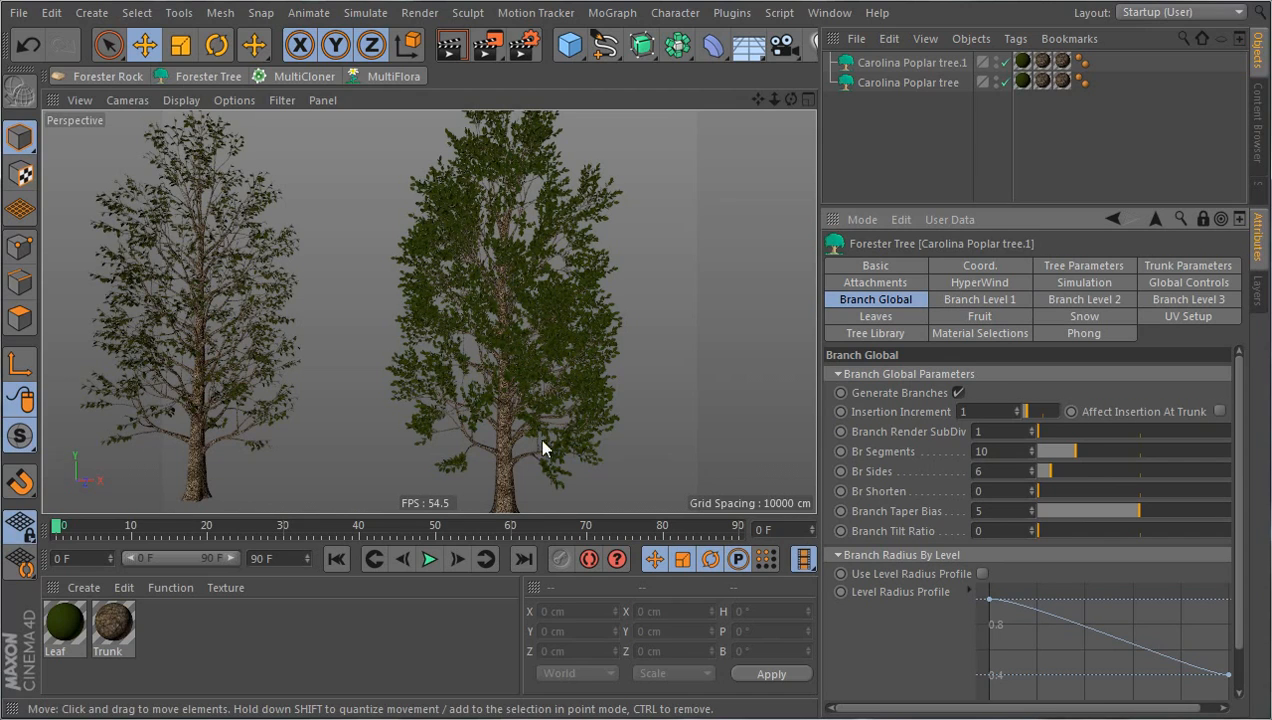
Switch Affect Insertion At Trunk on and back off while viewing the lower trunk branches.
scroll(508, 469, "up", 8)
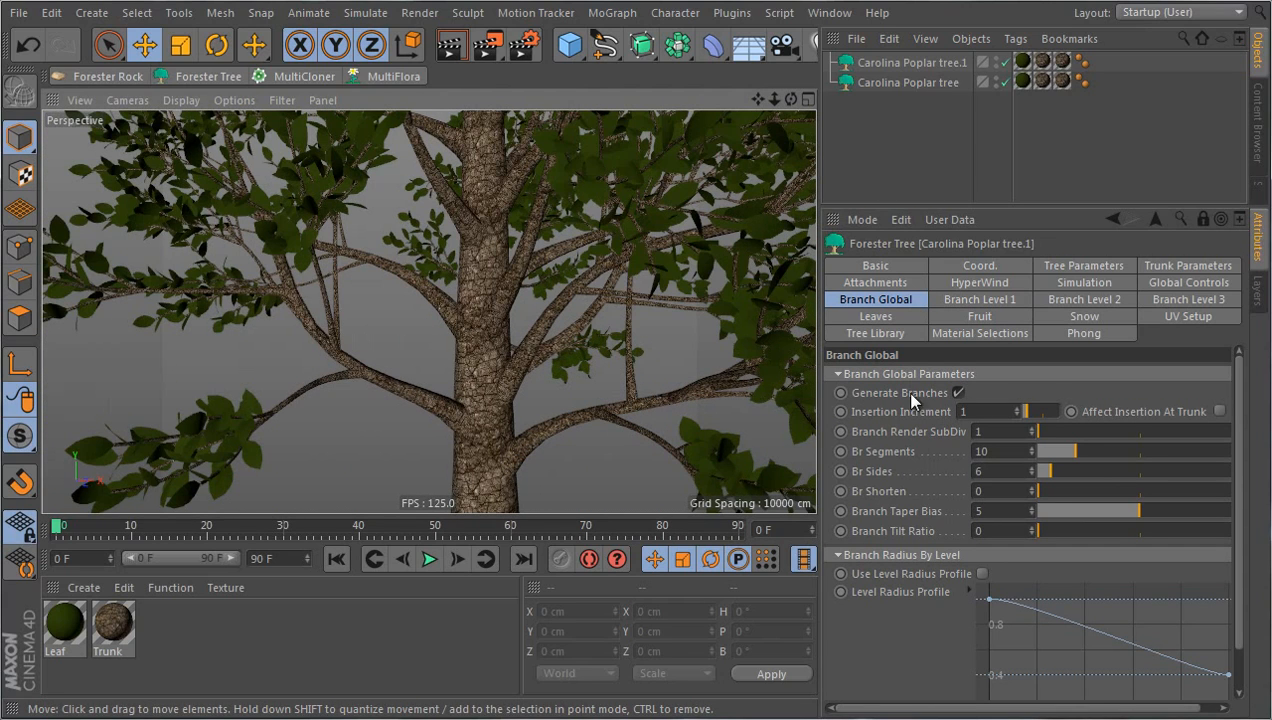
left_click(1220, 412)
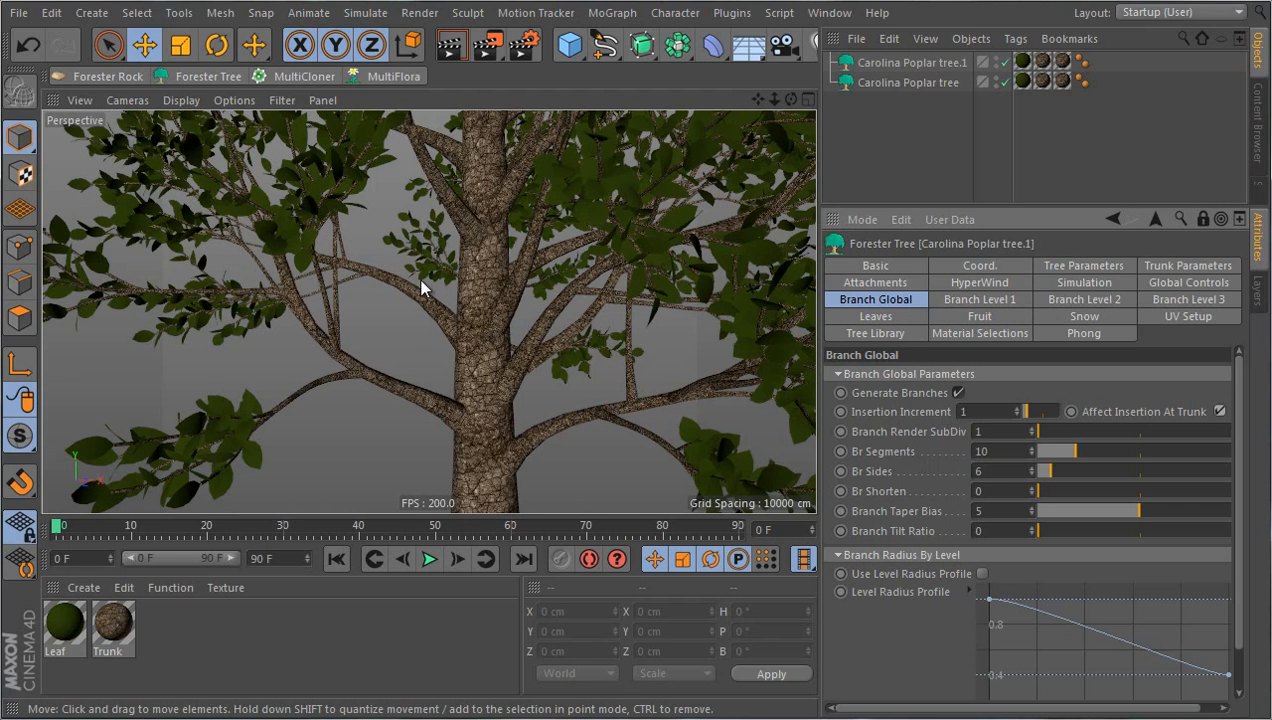
left_click(1219, 411)
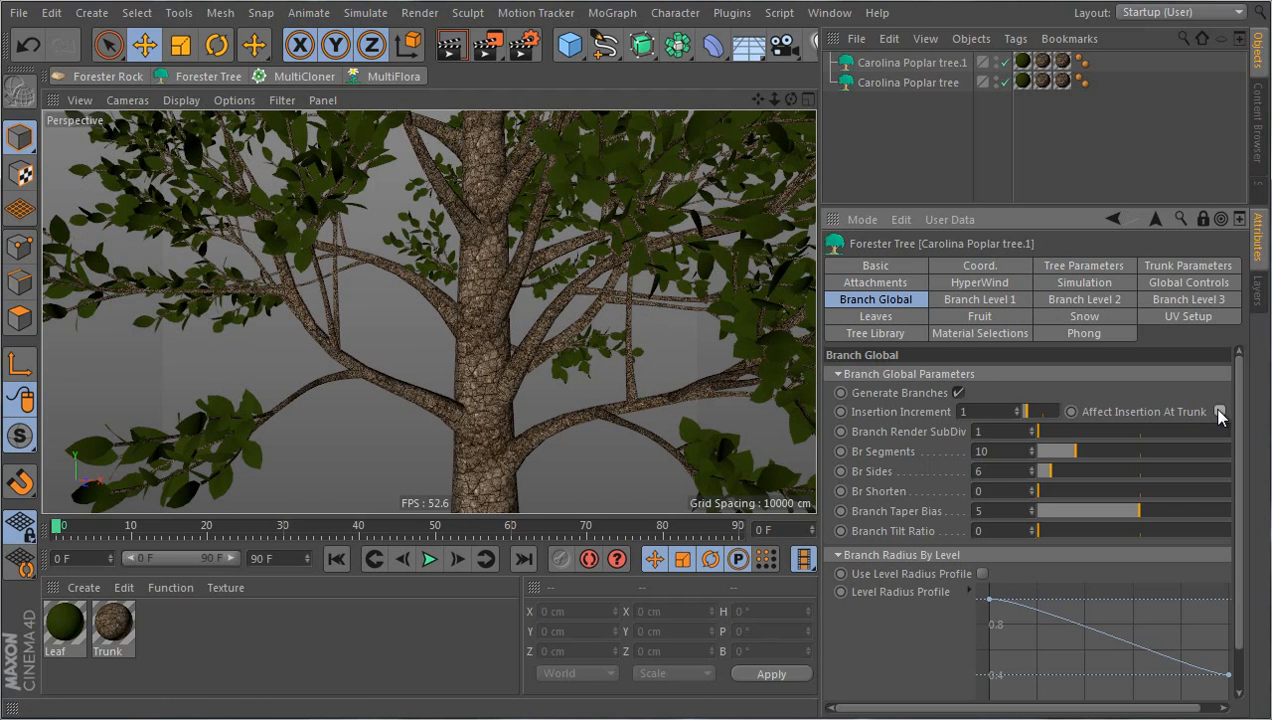
Enable Affect Insertion At Trunk and set the Insertion Increment to 5 for the second poplar.
scroll(493, 390, "down", 3)
scroll(490, 385, "down", 5)
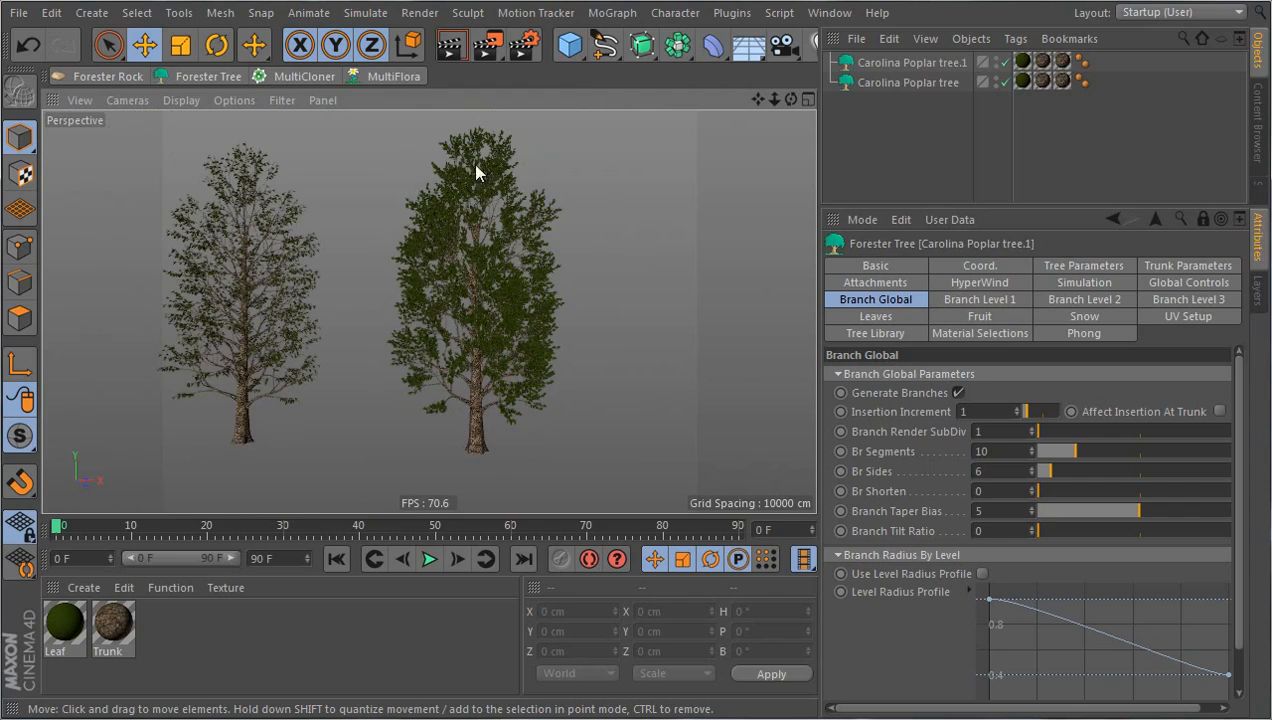
scroll(482, 125, "up", 2)
scroll(600, 225, "up", 4)
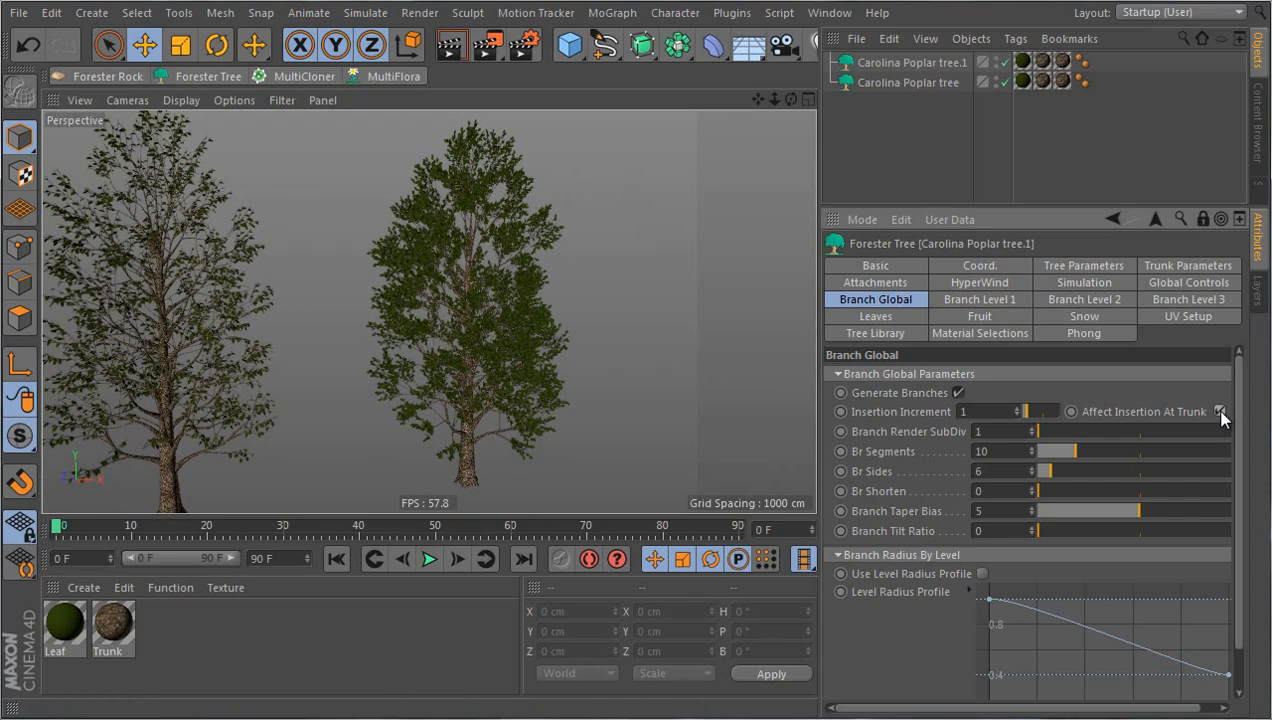
left_click(1219, 411)
left_click(1017, 408)
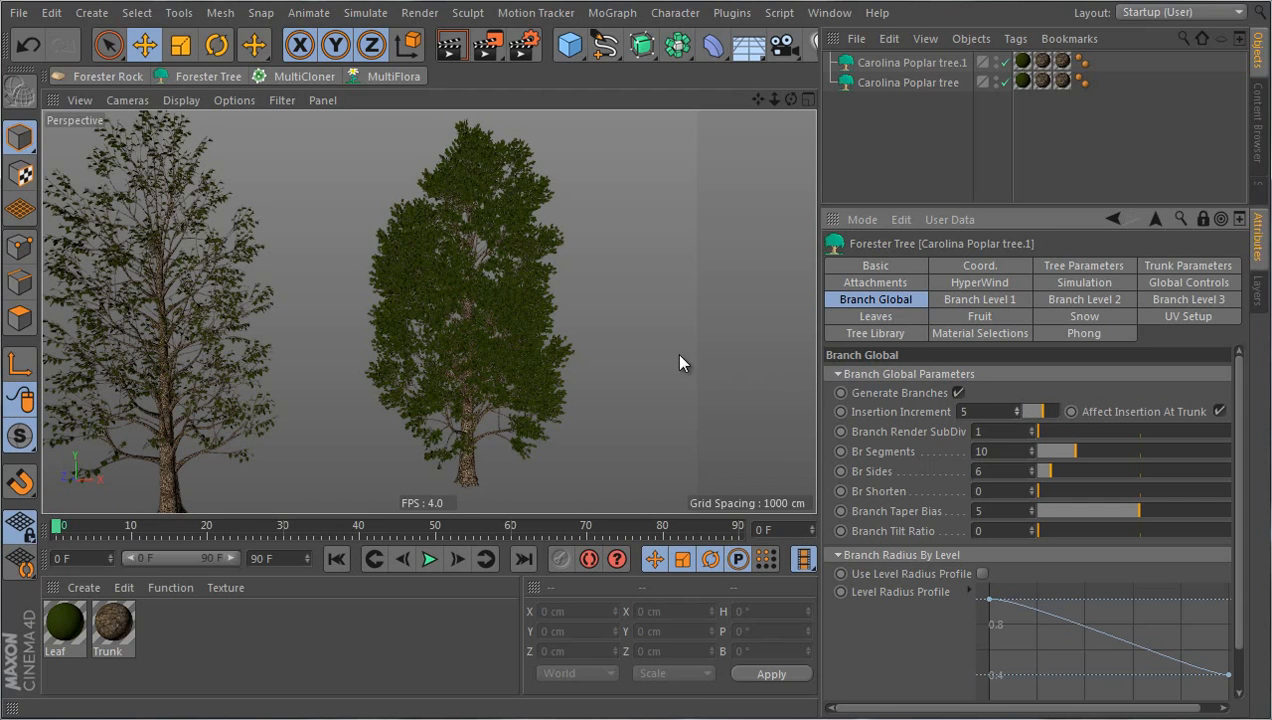
left_click_drag(653, 346, 405, 315, "alt")
scroll(517, 270, "up", 10)
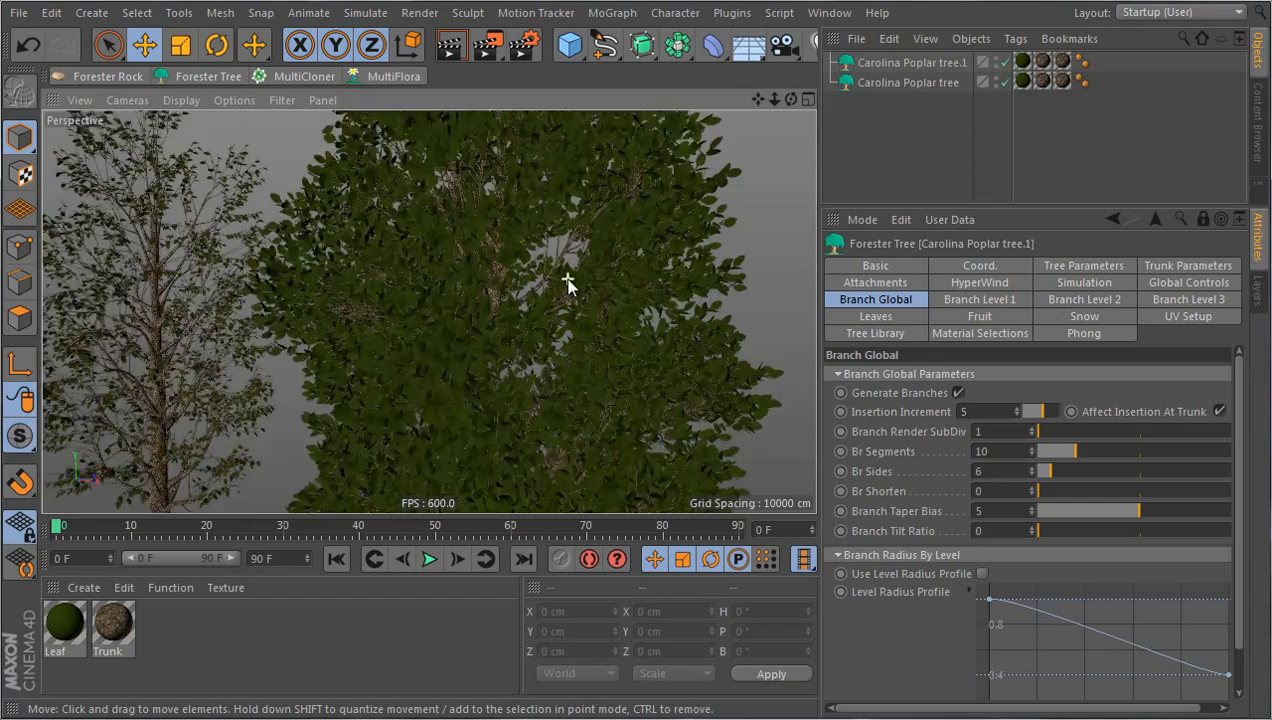
left_click_drag(543, 291, 688, 330, "alt")
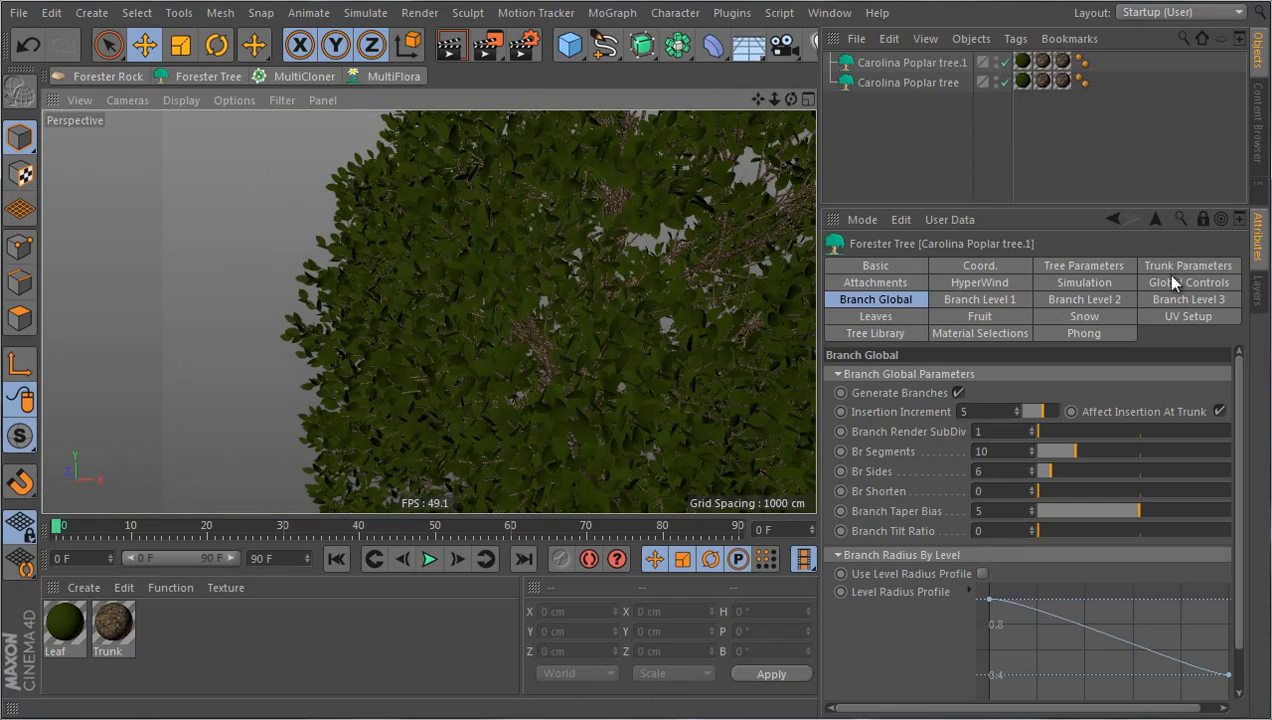
Check the tree level settings, return to the global branch settings and look over the whole crown.
left_click(1115, 266)
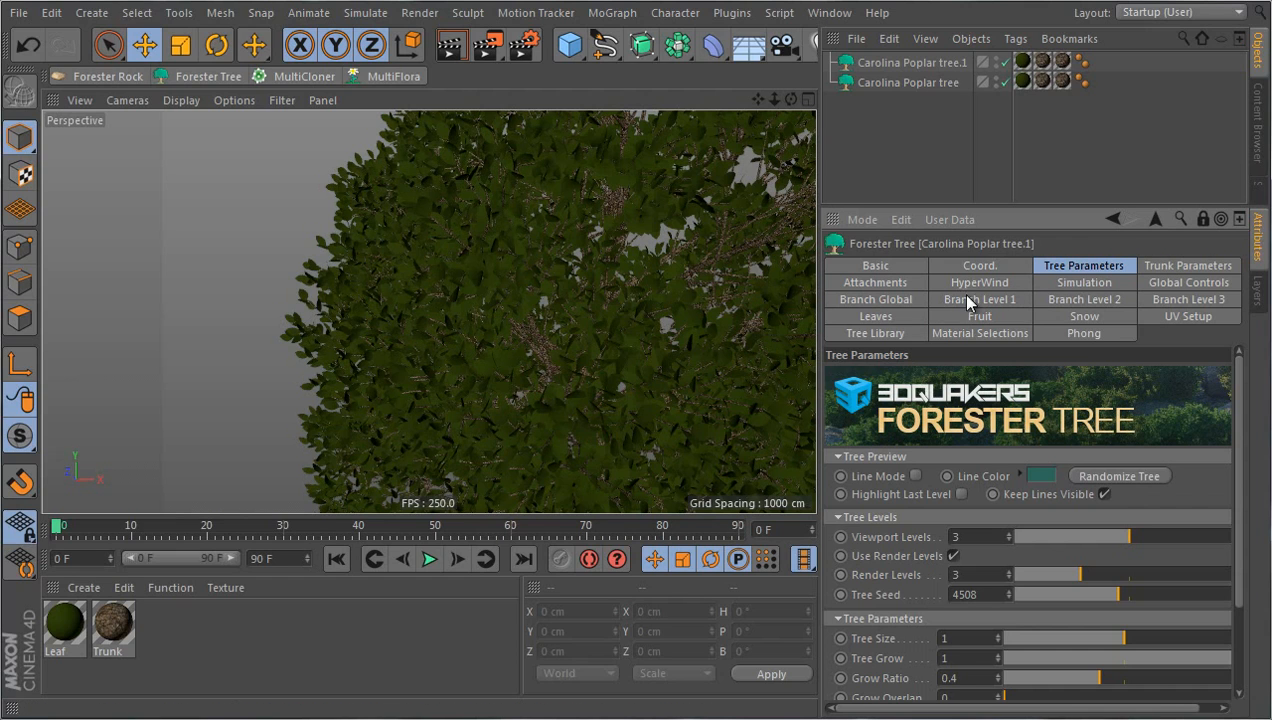
left_click(918, 299)
scroll(417, 283, "down", 10)
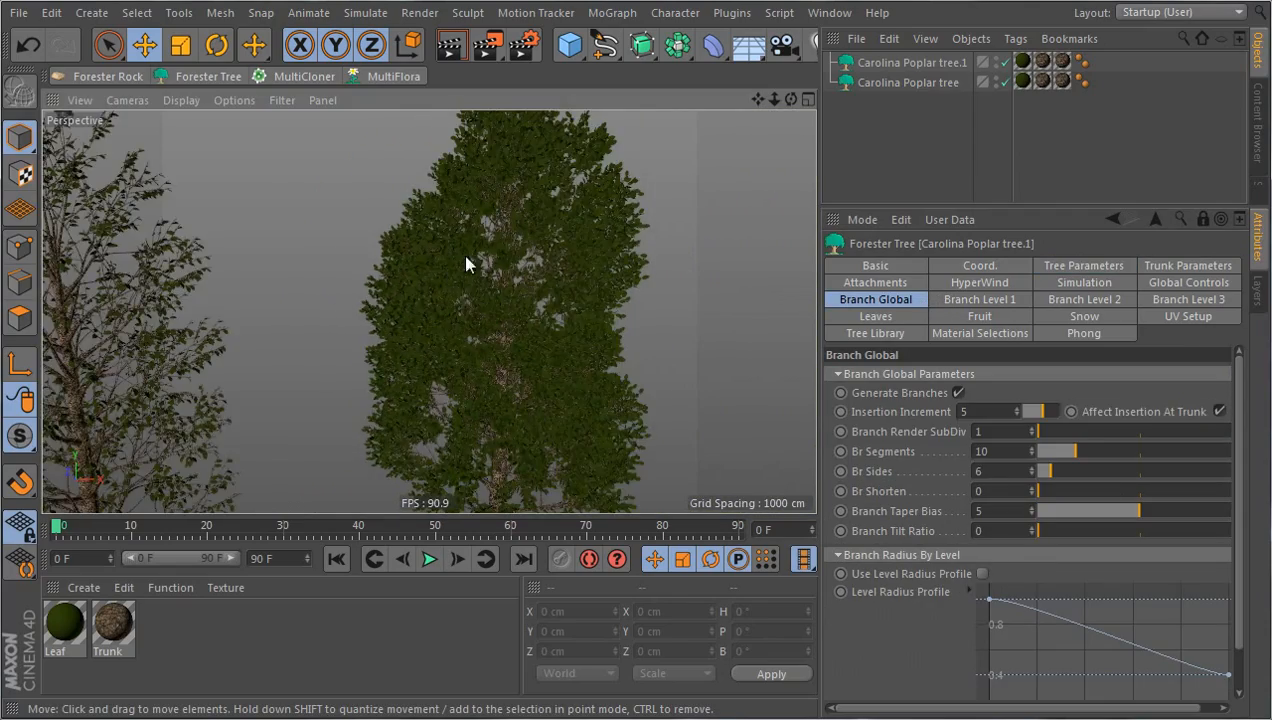
left_click_drag(525, 305, 568, 307, "alt")
scroll(572, 307, "up", 3)
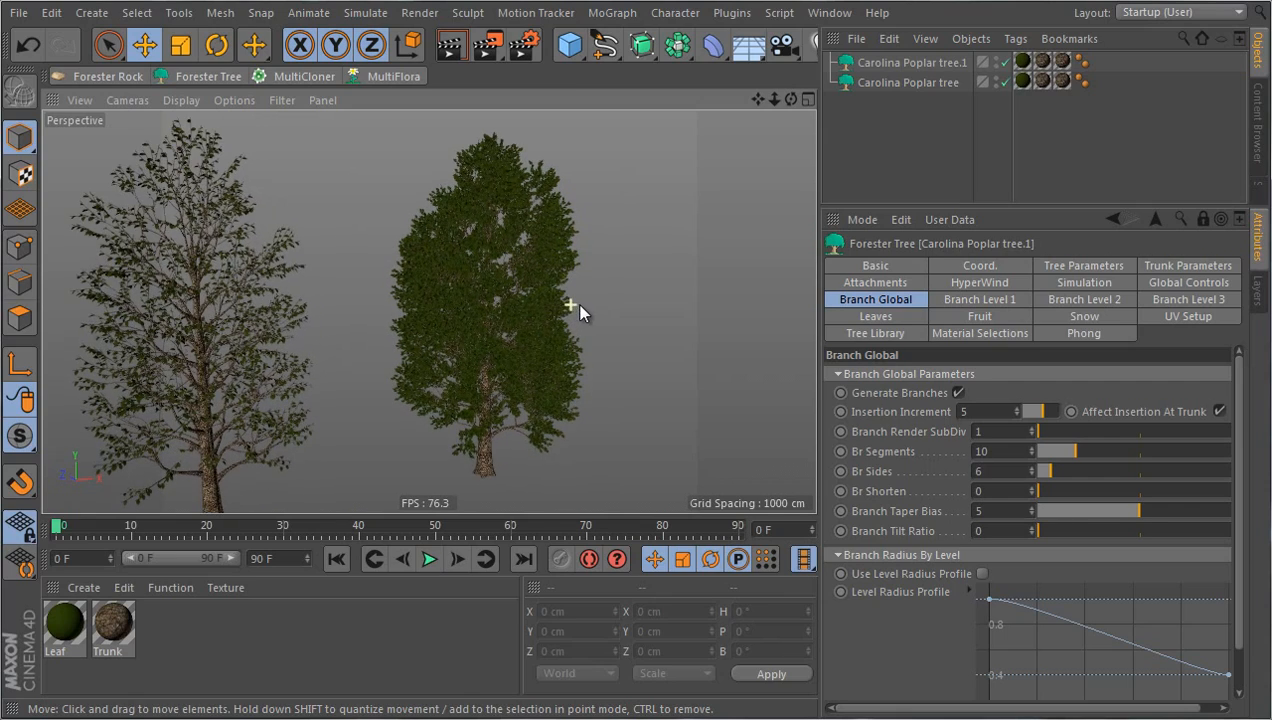
Set the global Branch Prune of the second poplar to -0.21.
left_click(1182, 285)
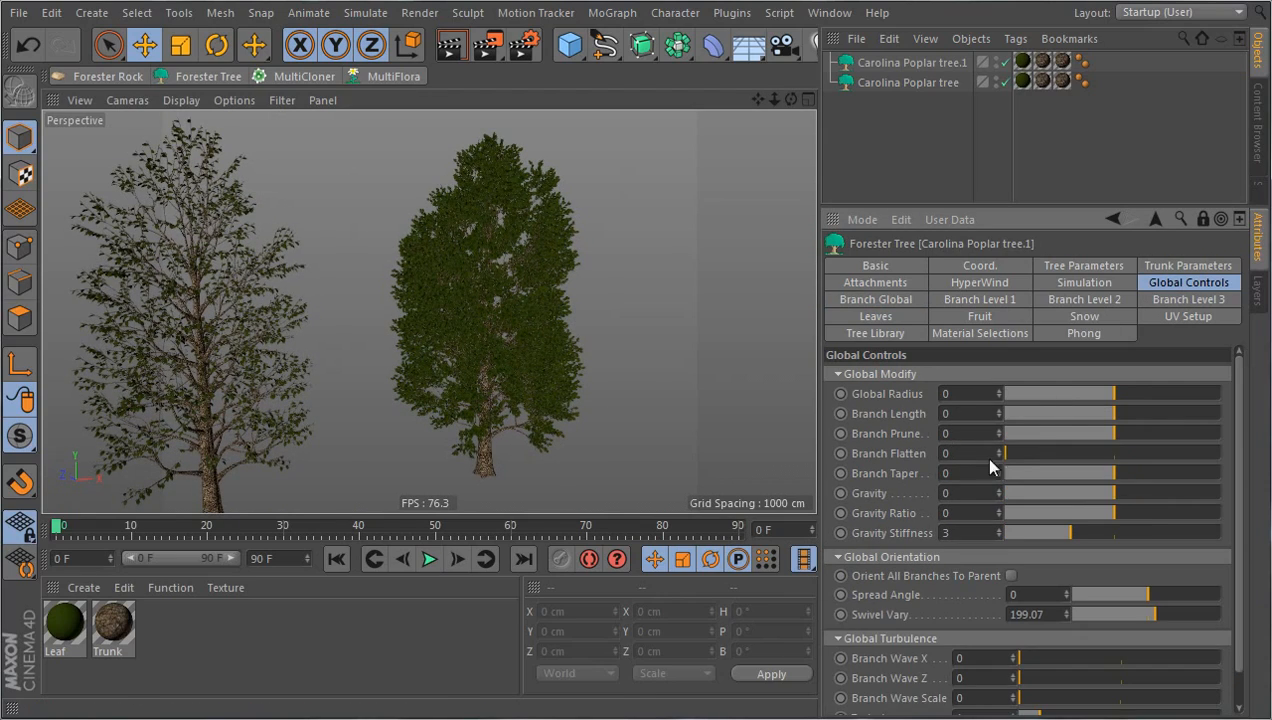
left_click_drag(625, 318, 560, 402, "alt")
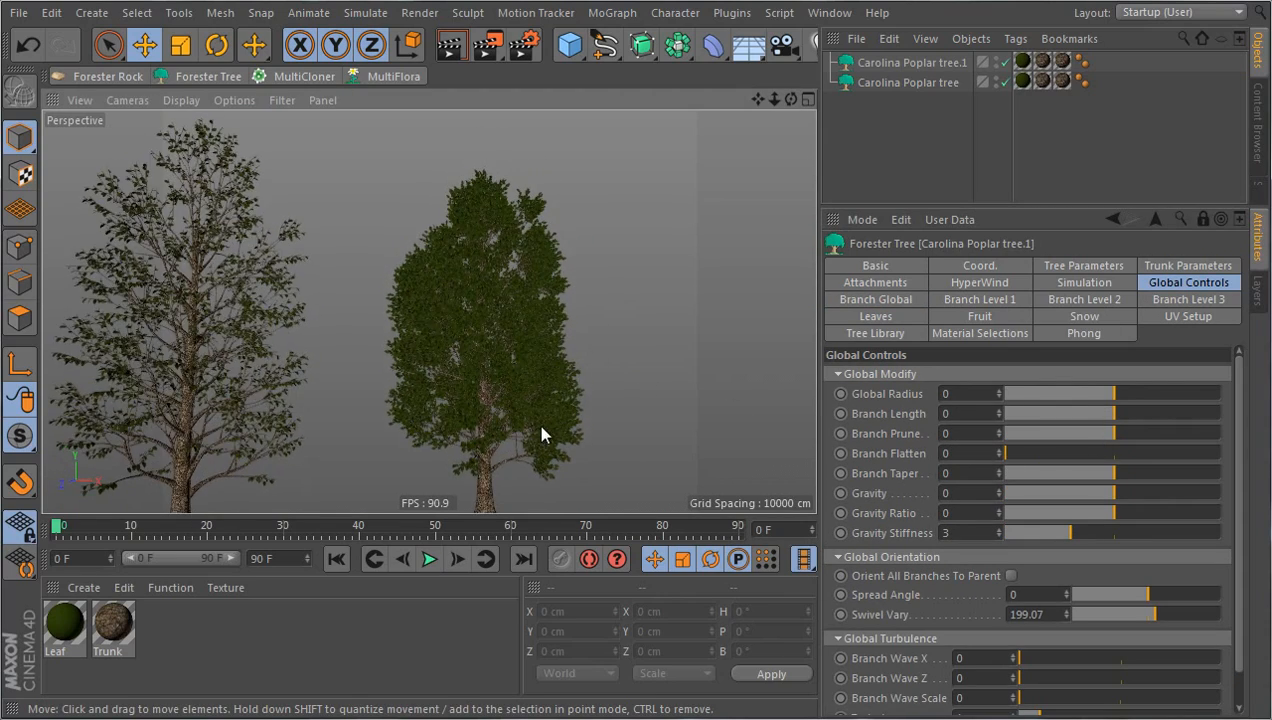
right_click_drag(540, 427, 627, 378, "alt")
left_click_drag(627, 379, 480, 285, "alt")
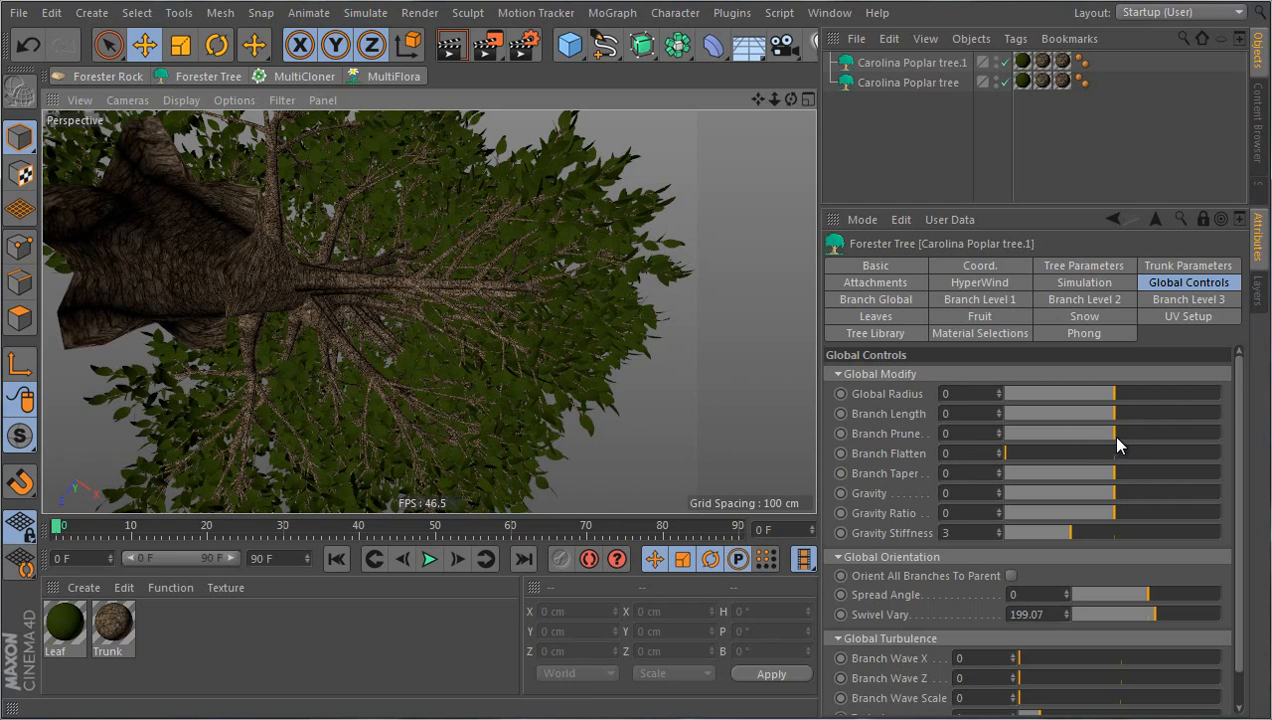
left_click_drag(1117, 439, 1090, 435)
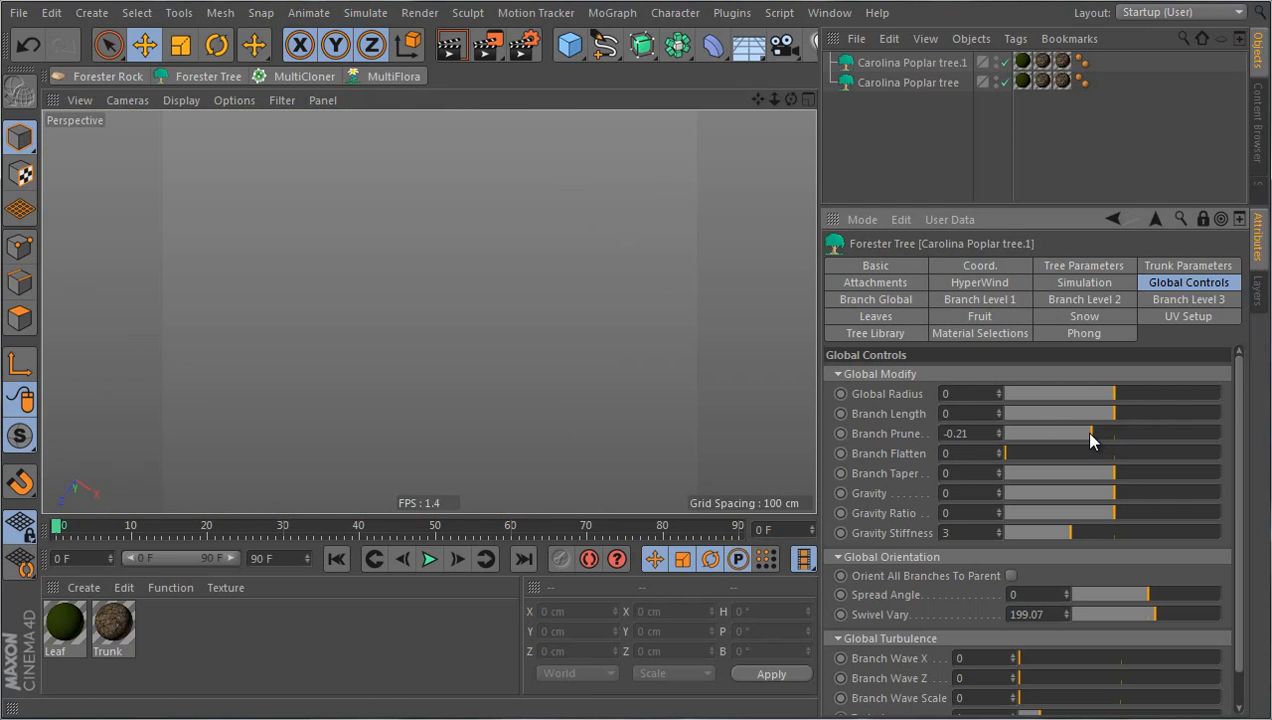
mouse_move(444, 292)
left_mouse_down("alt")
mouse_move(442, 488)
mouse_move(701, 407)
mouse_move(455, 290)
left_mouse_up("alt")
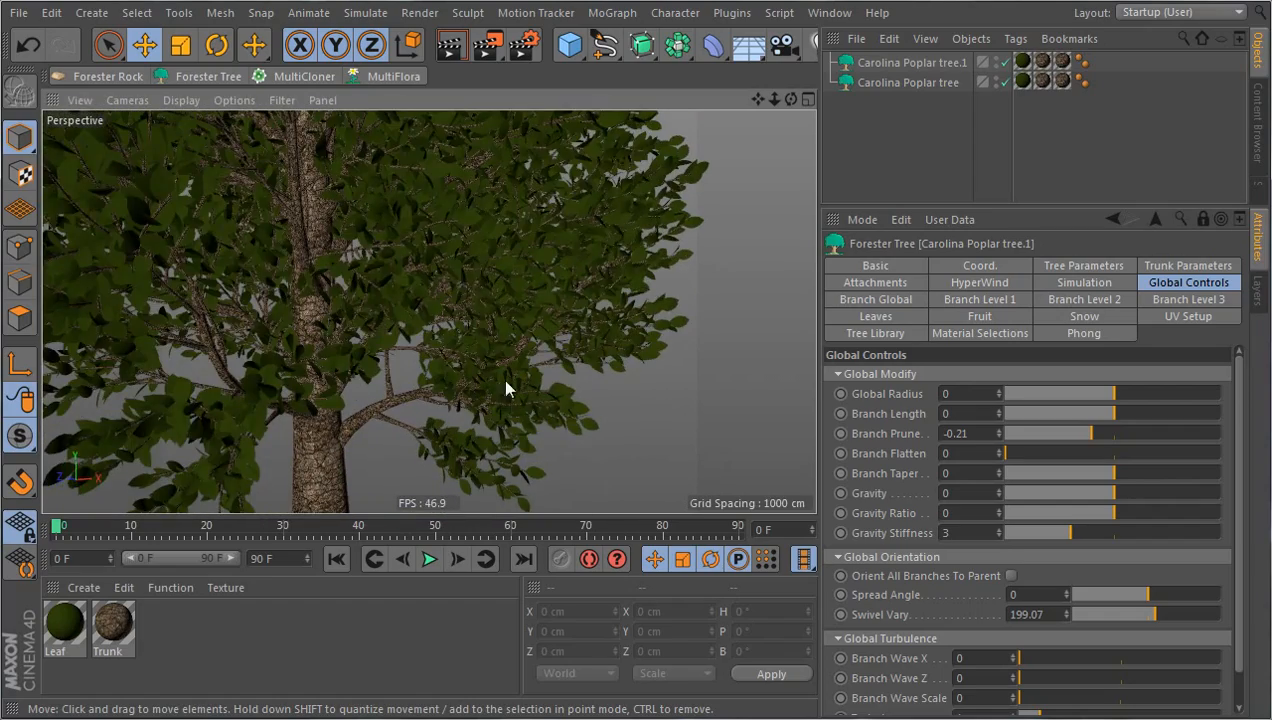
right_click_drag(505, 388, 488, 289, "alt")
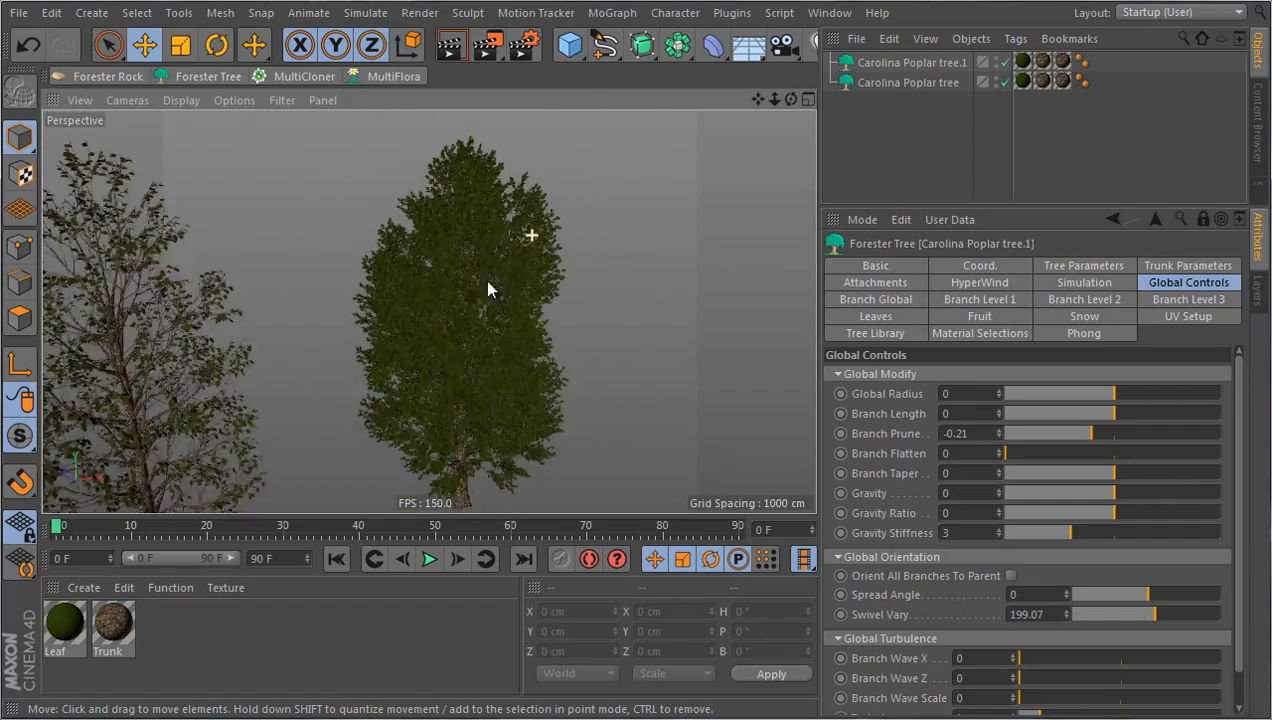
Set the second poplar's Leaf Size to 0.75 and inspect the crown beside the first tree.
left_click_drag(488, 289, 540, 236, "alt")
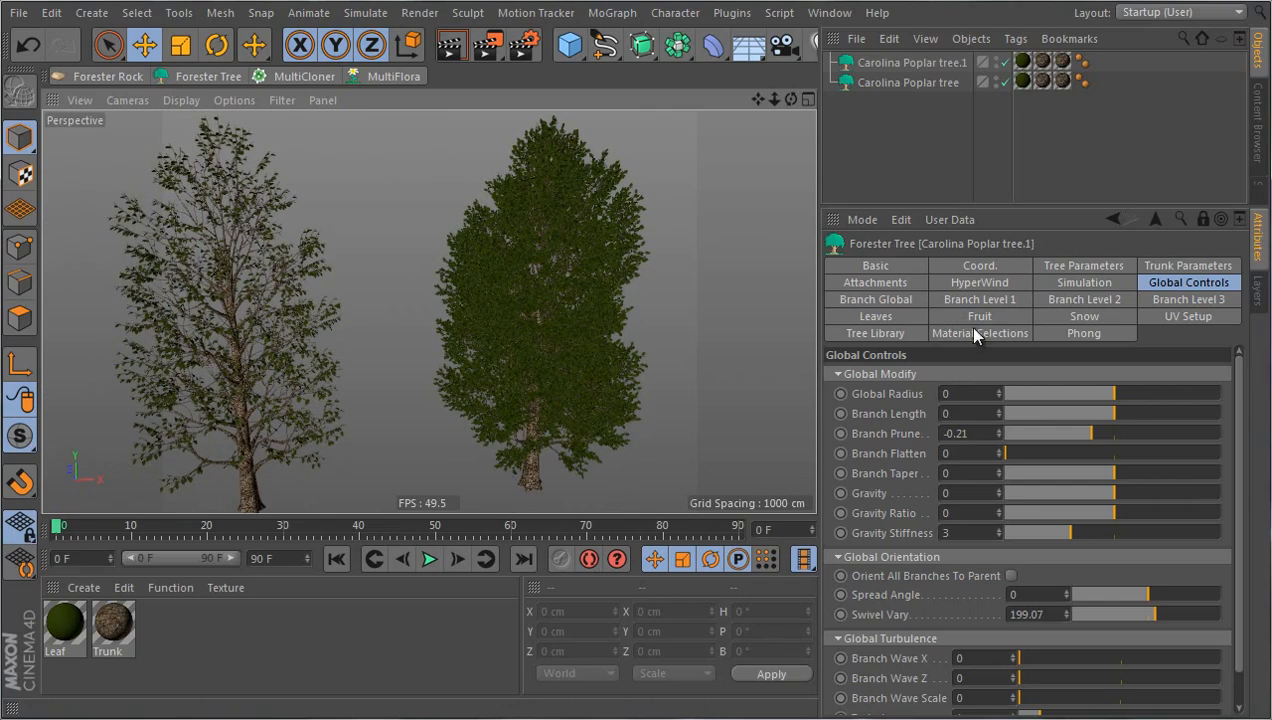
left_click(877, 316)
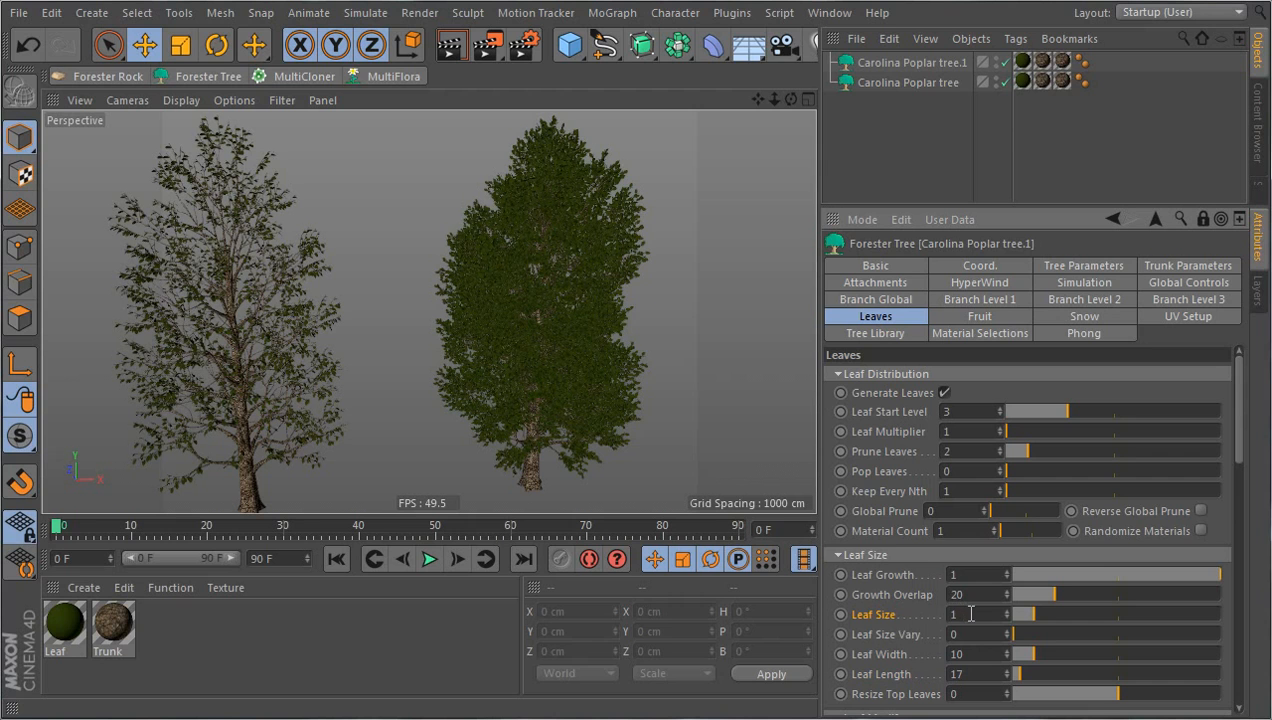
left_click_drag(970, 614, 945, 616)
type(".75")
key("Return")
scroll(676, 165, "up", 5)
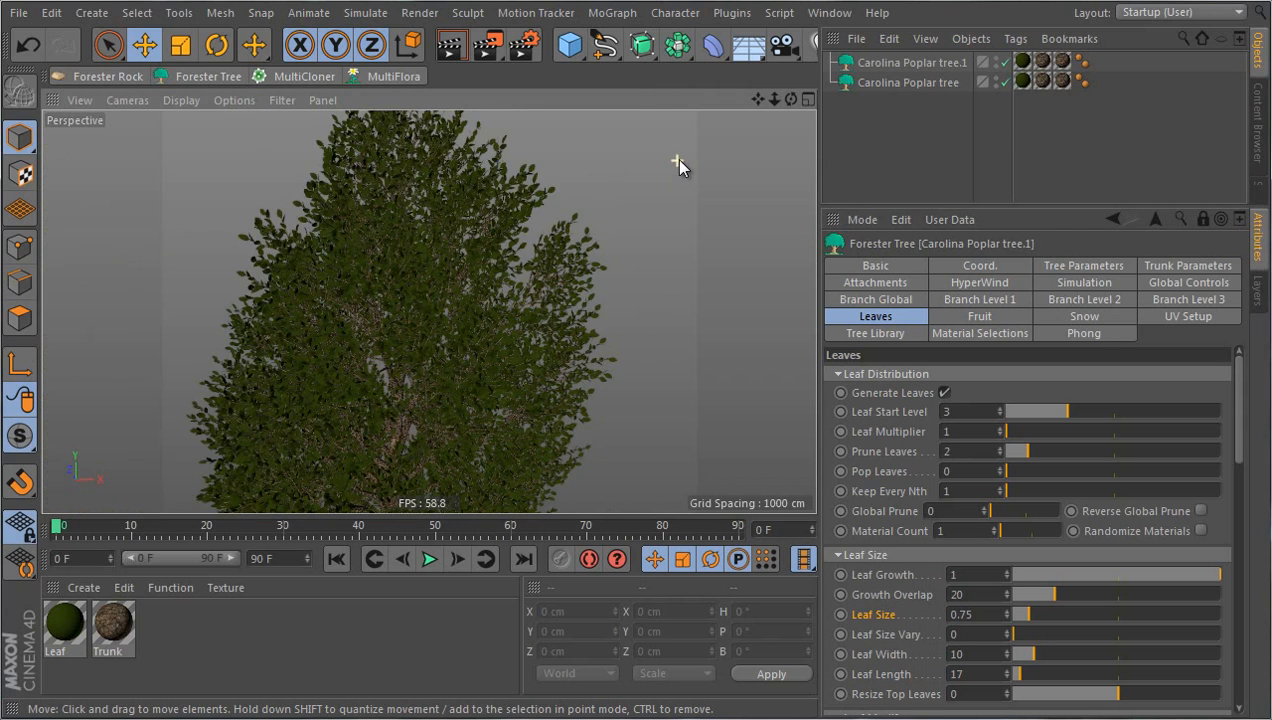
left_click_drag(676, 162, 543, 255, "alt")
scroll(543, 258, "down", 6)
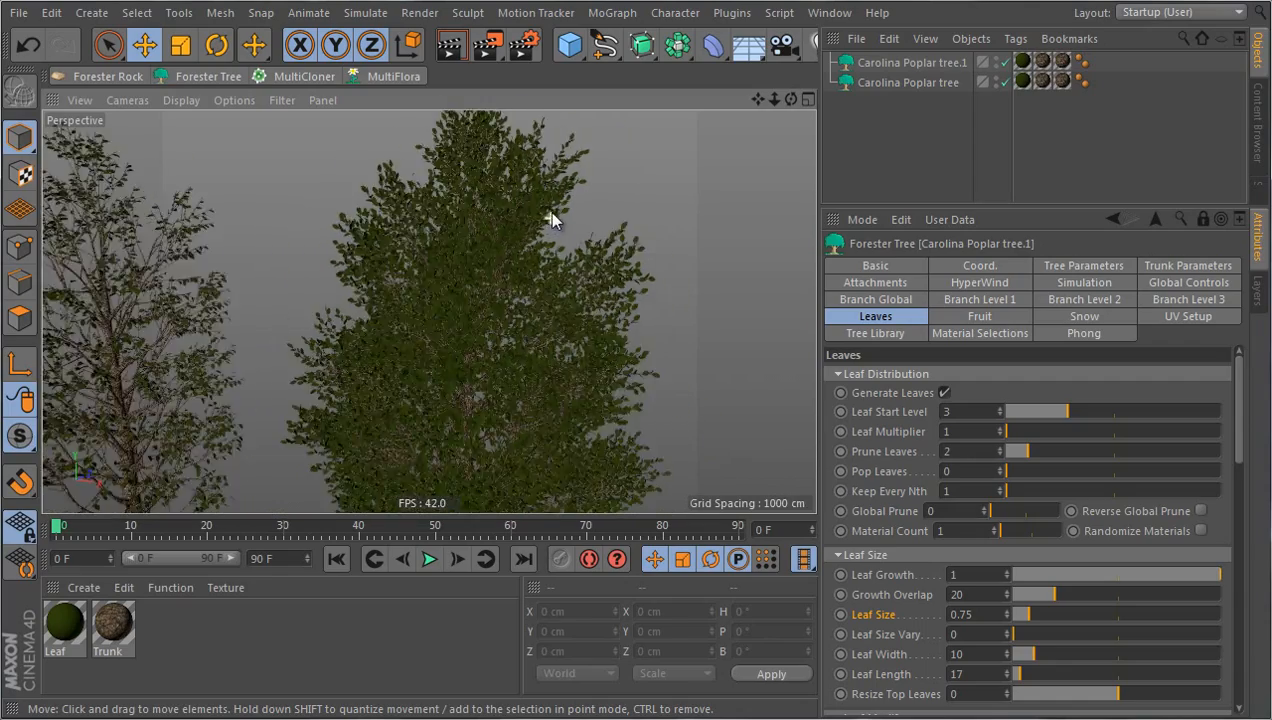
left_click_drag(540, 377, 690, 287, "alt")
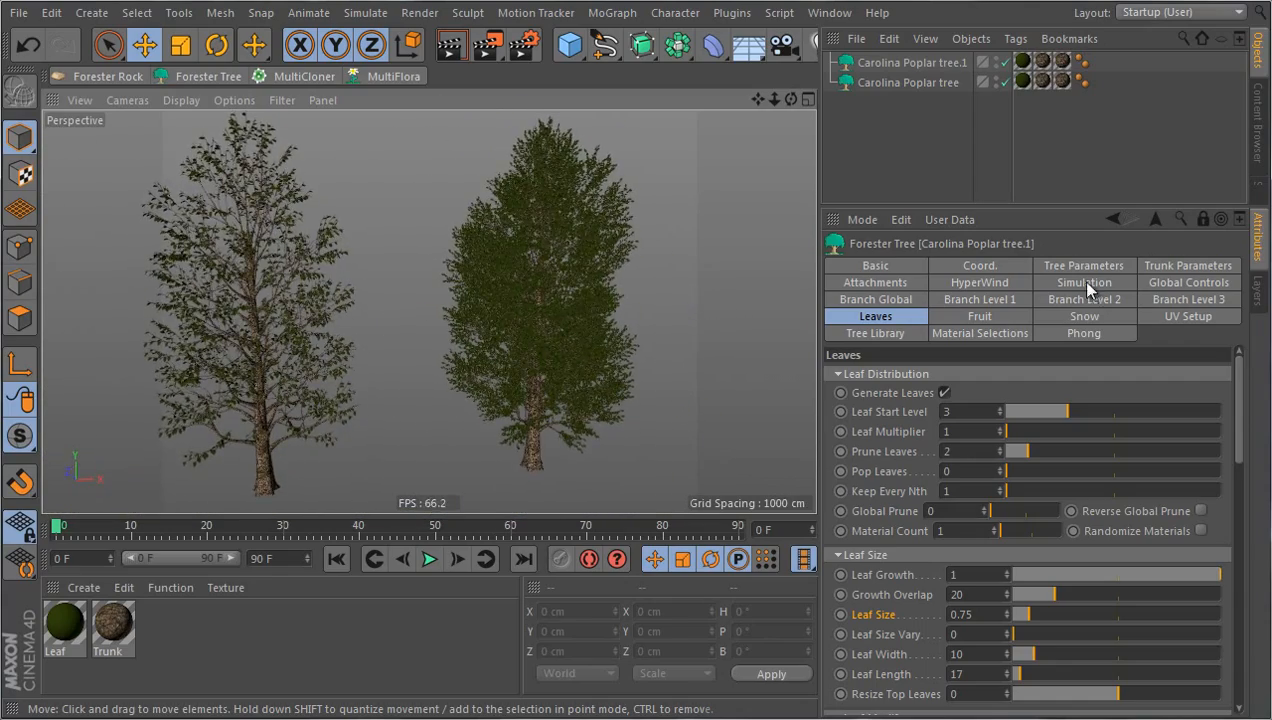
Set the global Swivel Vary of the second poplar to 360.
left_click(1176, 283)
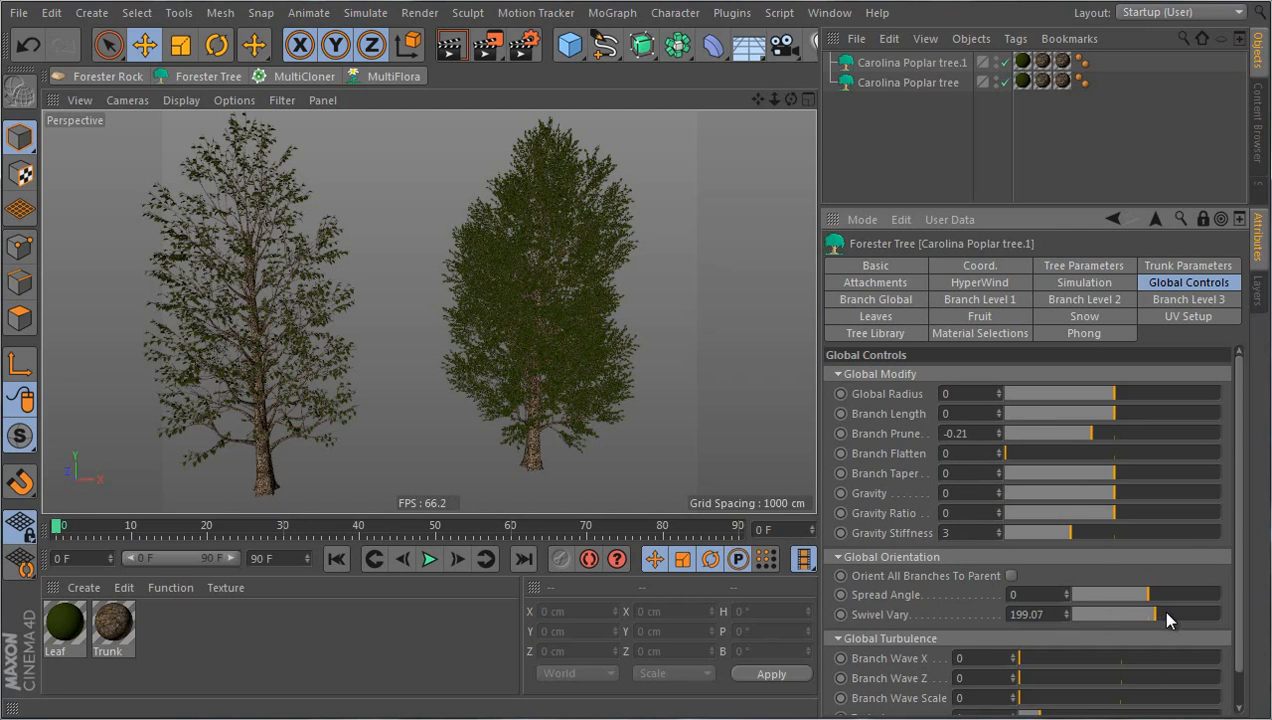
left_click_drag(1162, 612, 1252, 618)
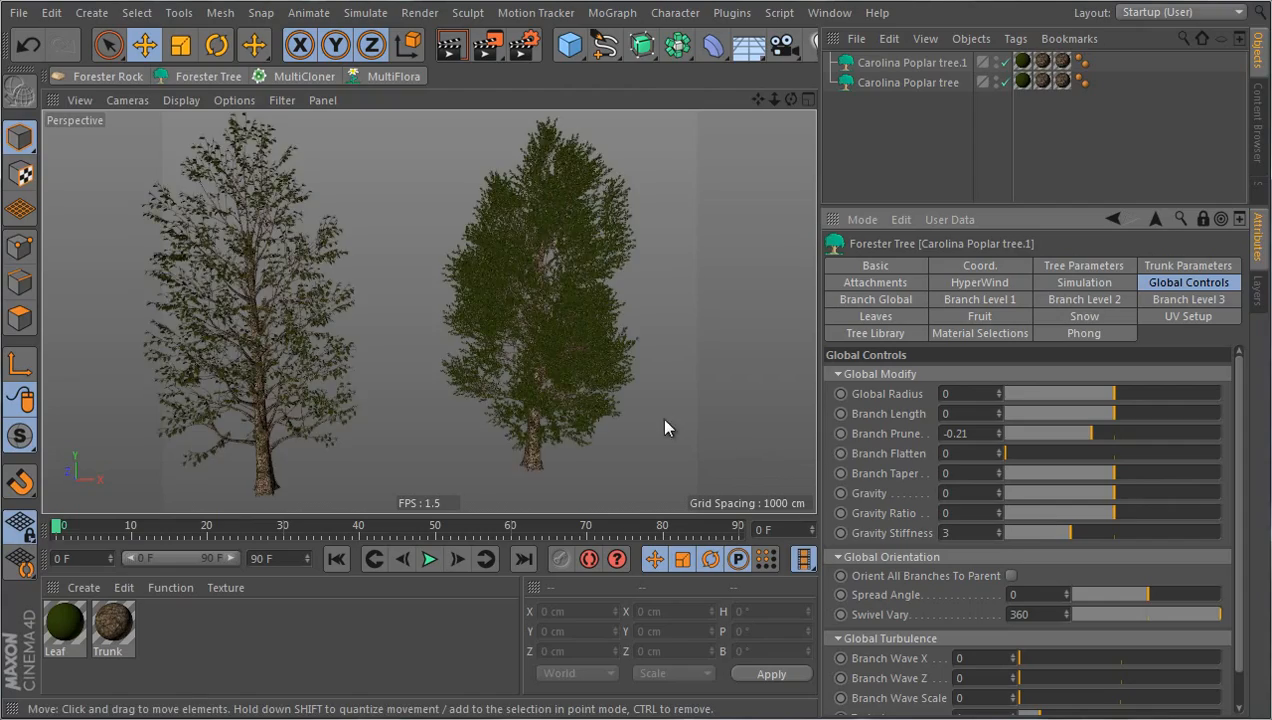
left_click_drag(664, 429, 630, 399, "alt")
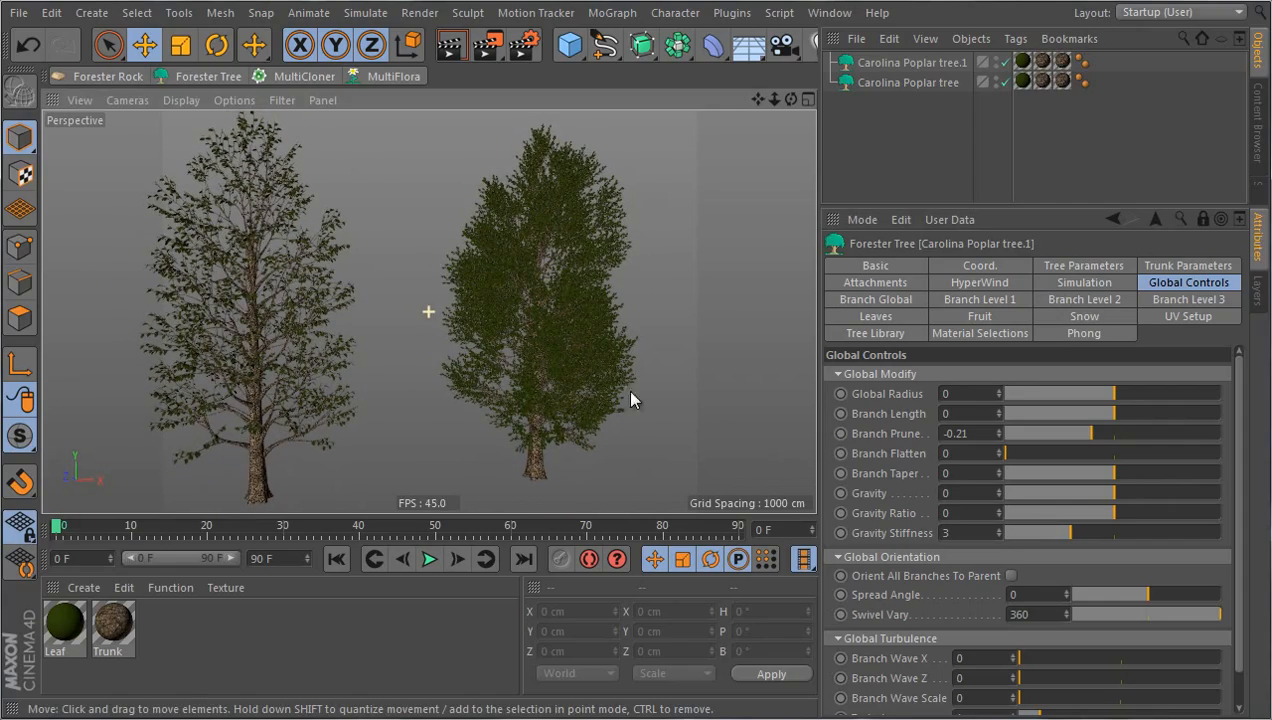
Randomize the second poplar's tree seed several times to get a different branch arrangement.
left_click(1088, 263)
left_click(1118, 474)
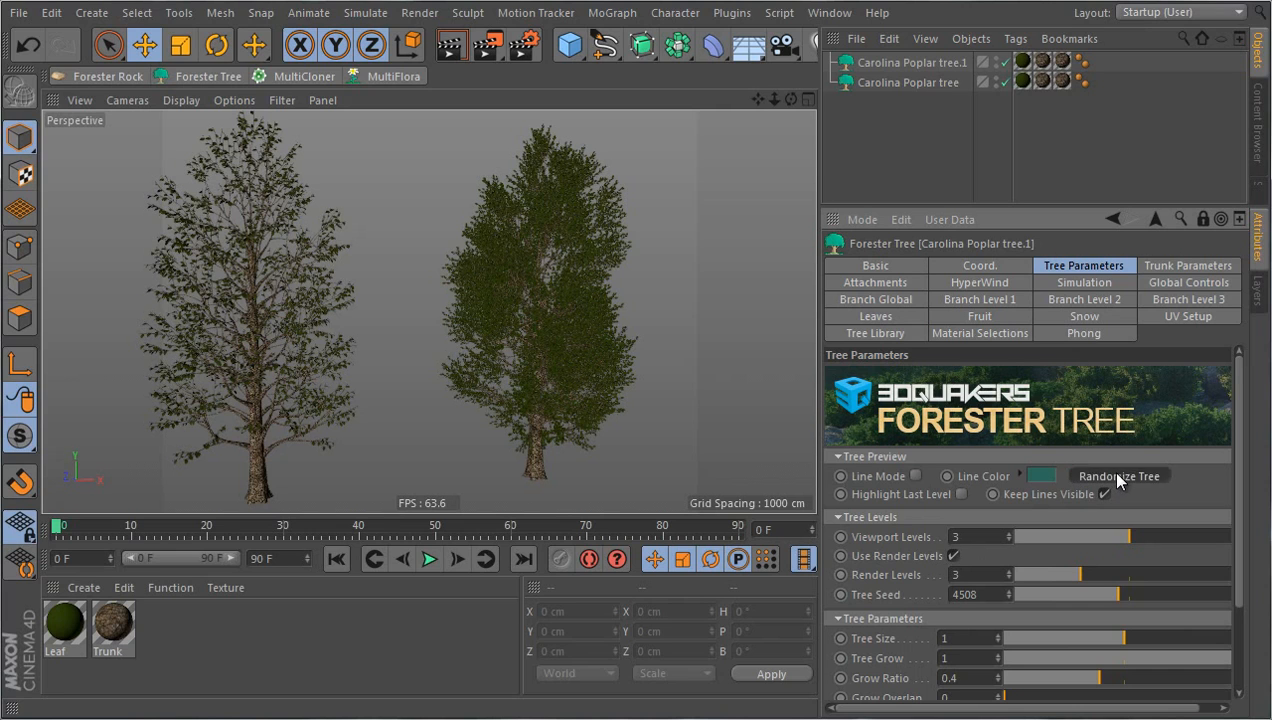
left_click(1118, 476)
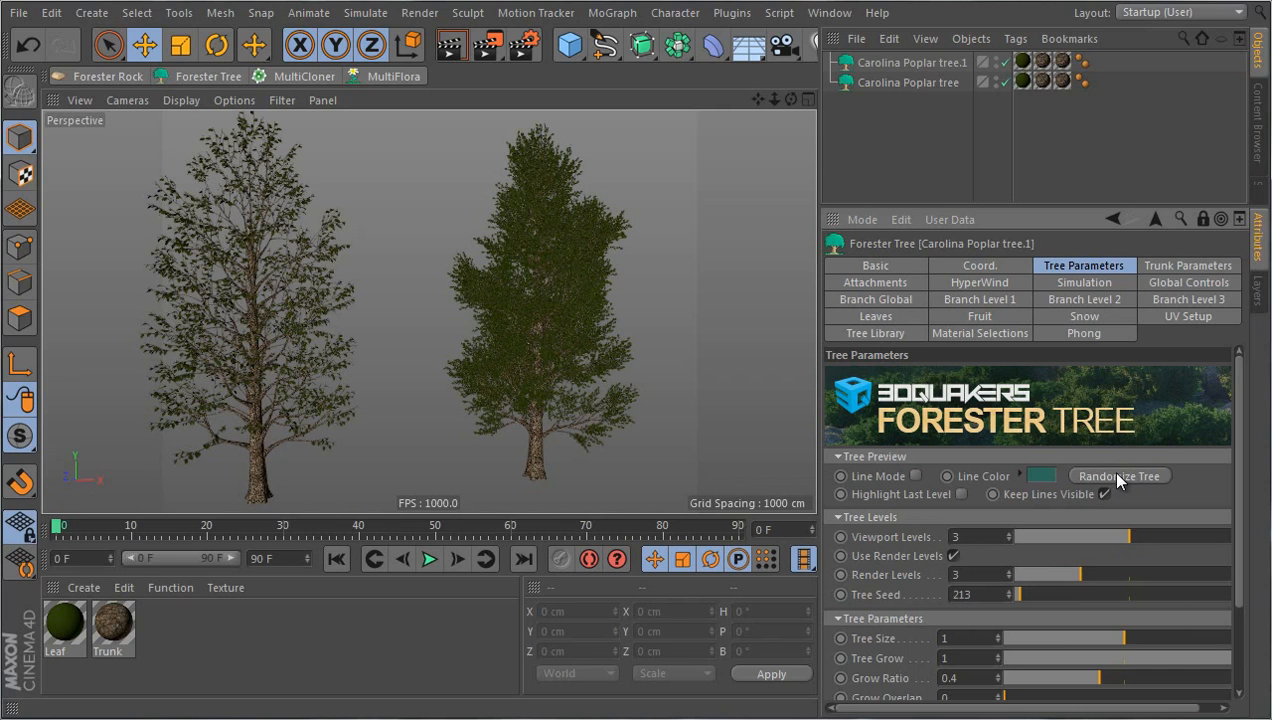
left_click(1118, 476)
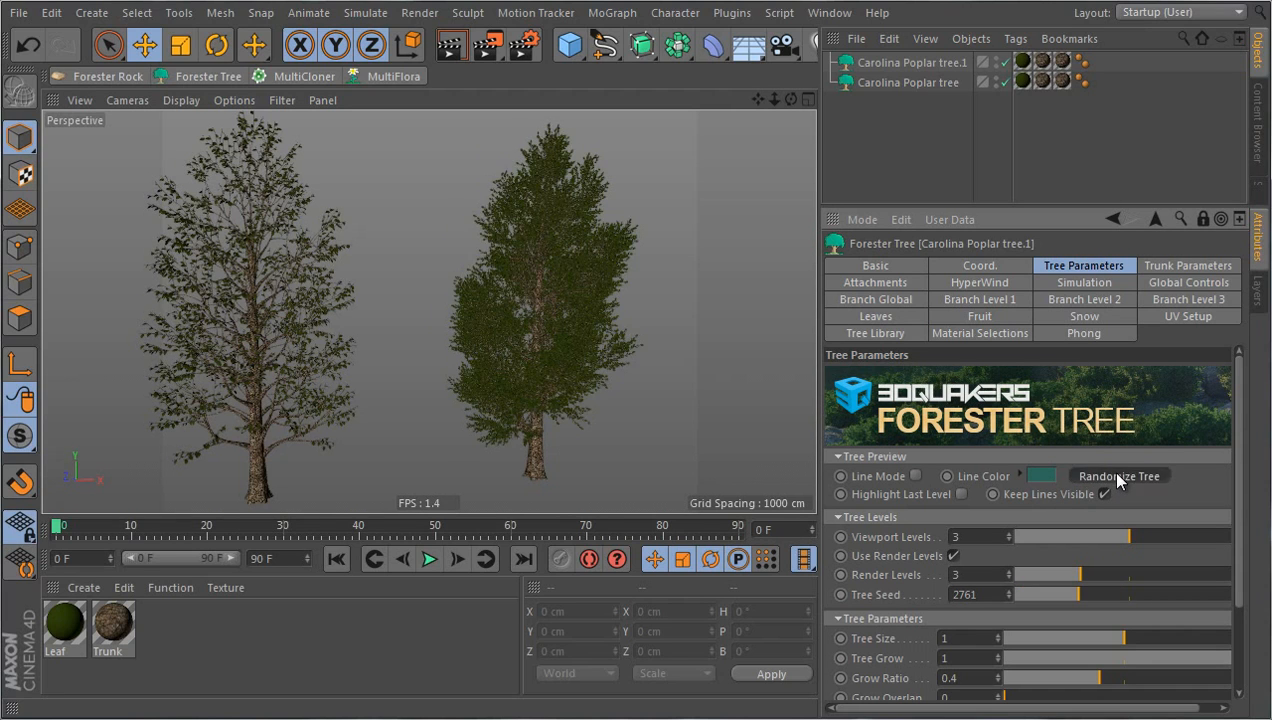
left_click(1117, 475)
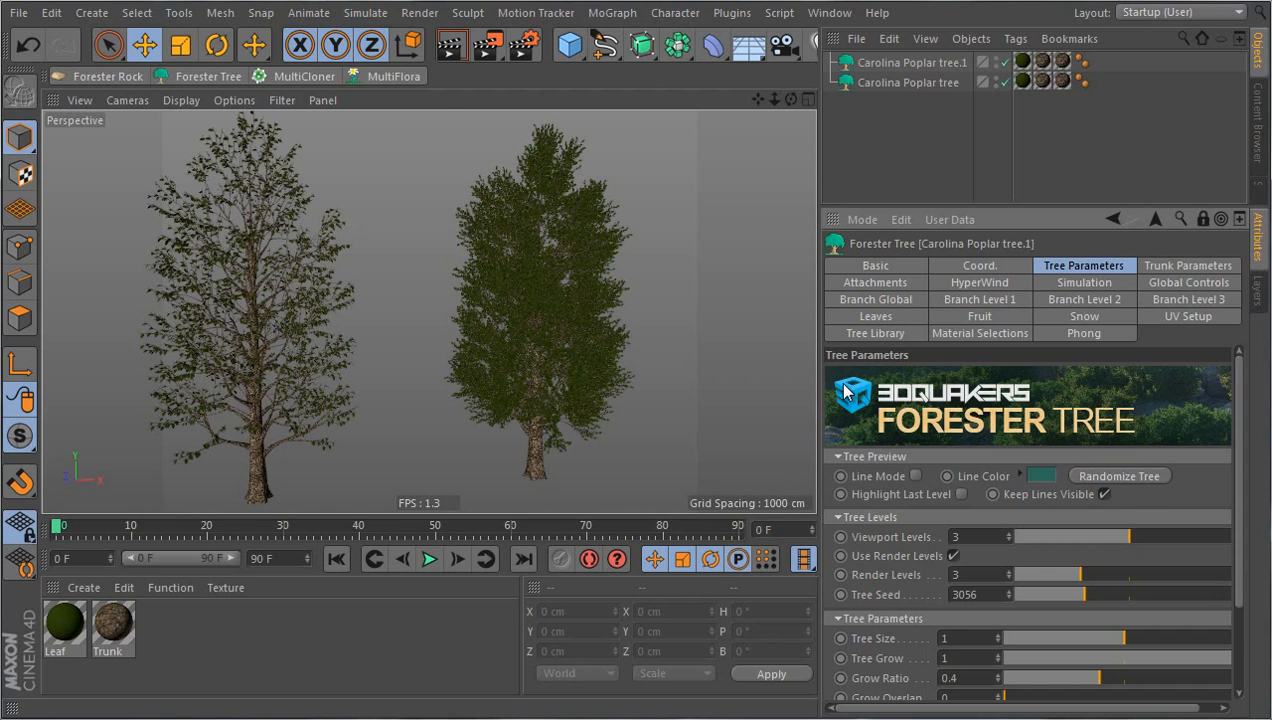
left_click(1111, 475)
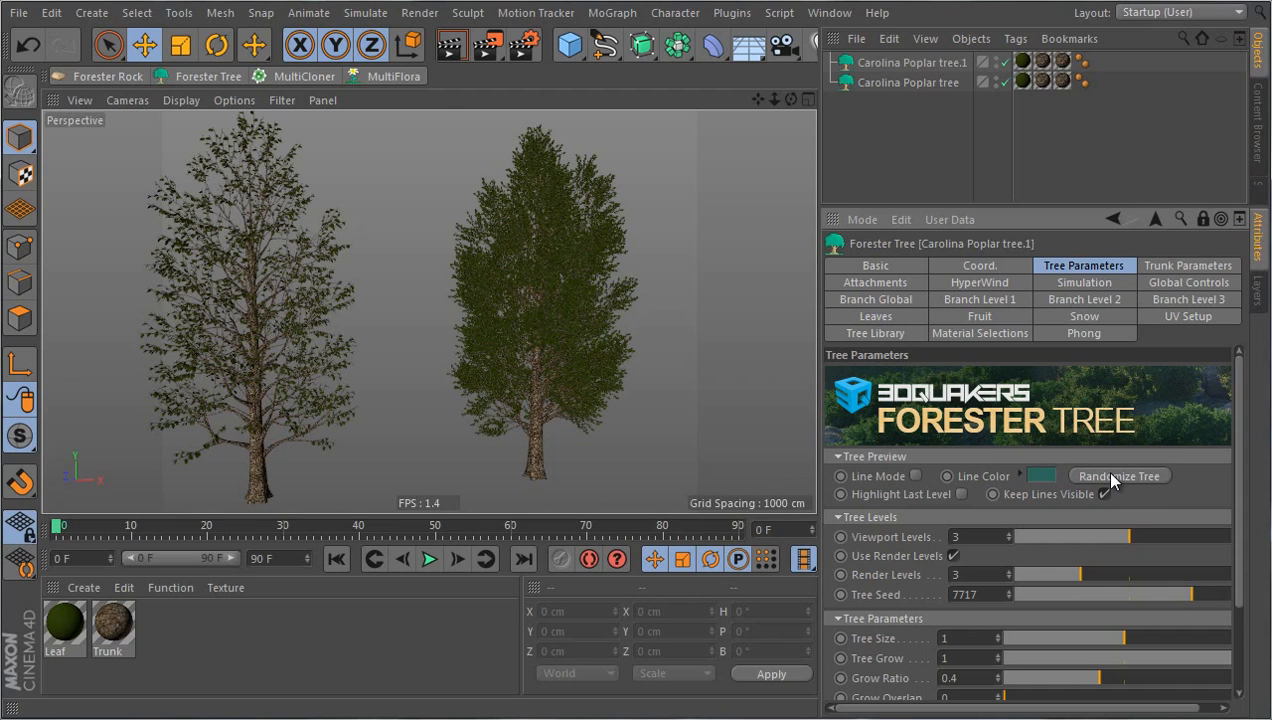
Look through the saved trees in the personal tree library folder of the content browser.
left_click(1258, 112)
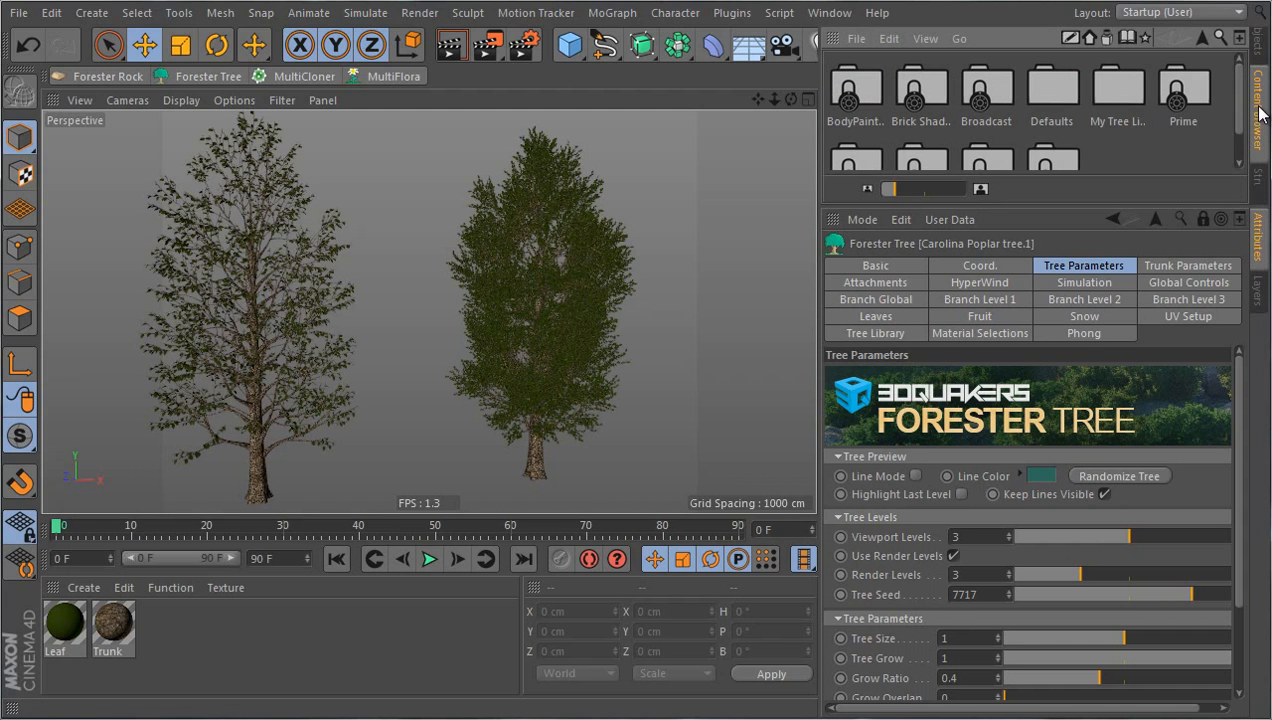
double_click(1117, 88)
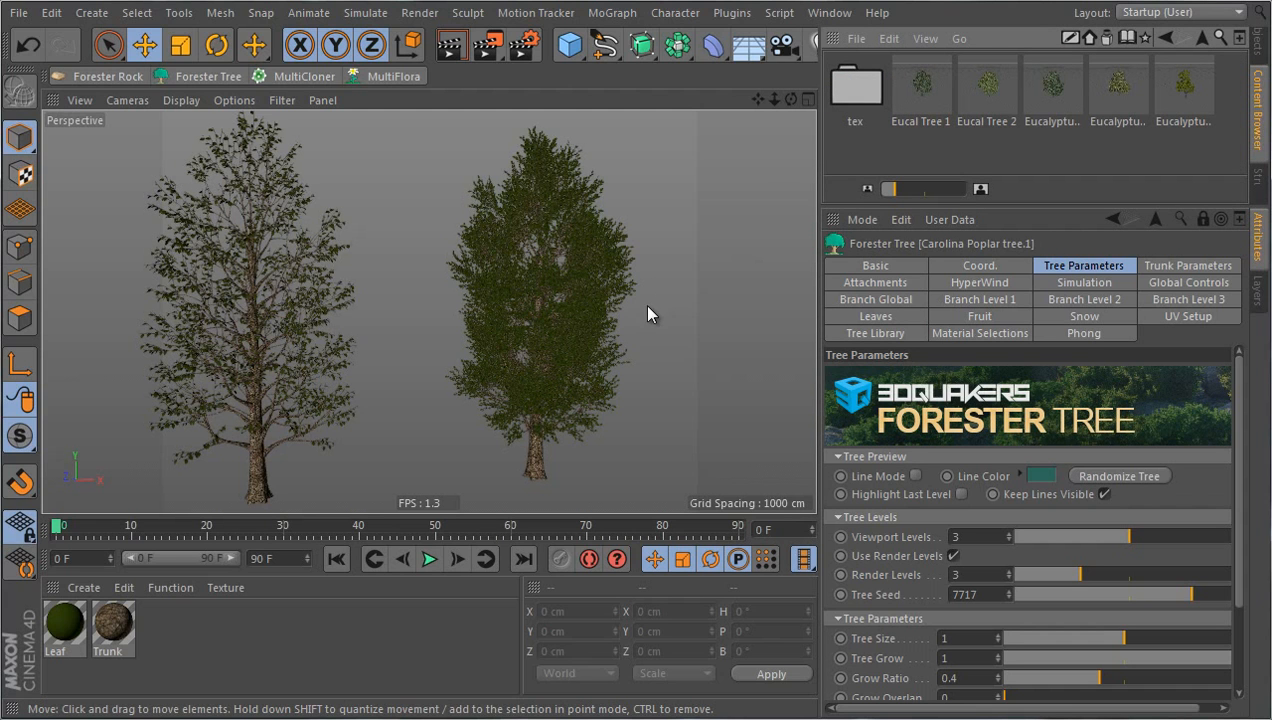
left_click_drag(647, 315, 668, 338, "alt")
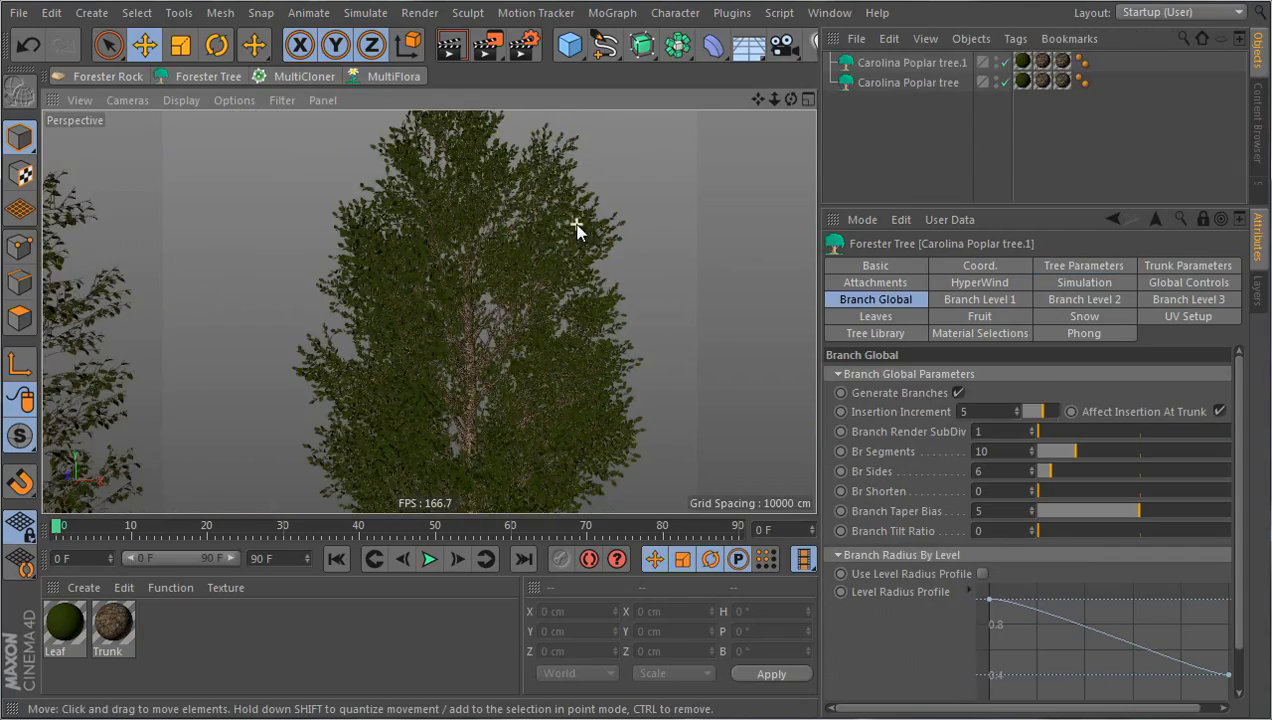
Set the second poplar's Insertion Increment to 1 and disable Affect Insertion At Trunk.
left_click_drag(576, 229, 602, 278, "alt")
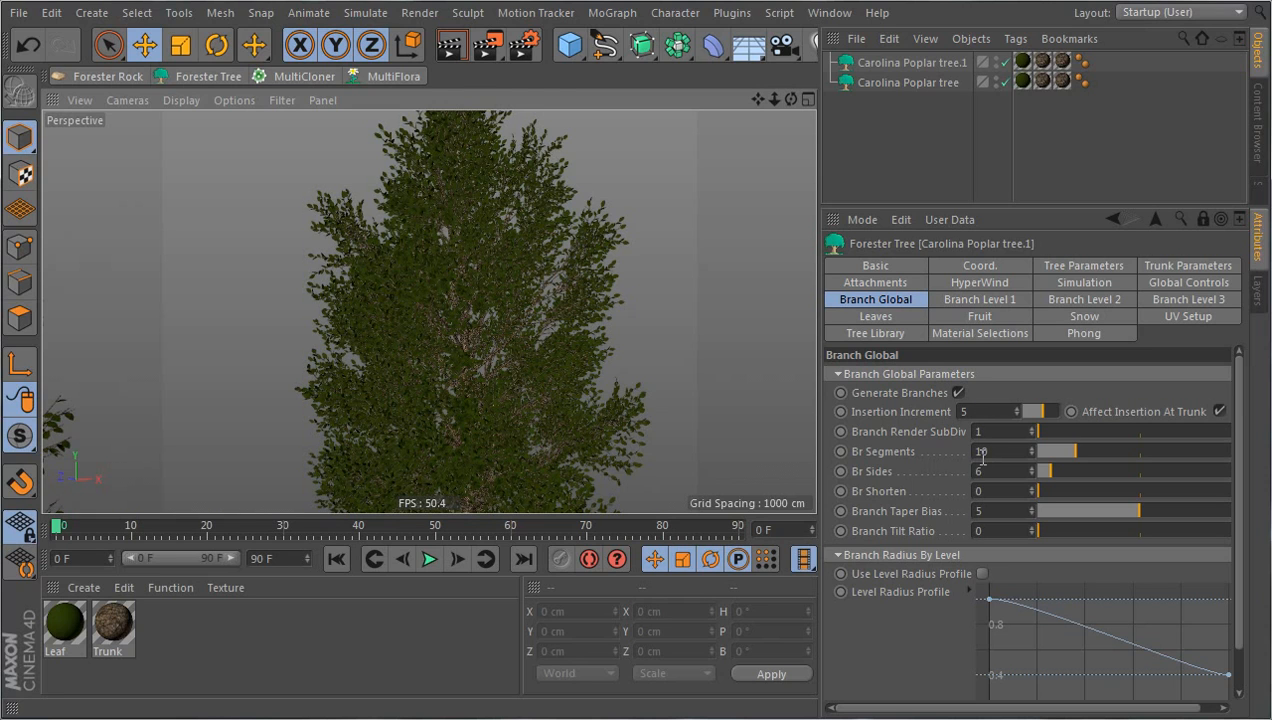
double_click(972, 411)
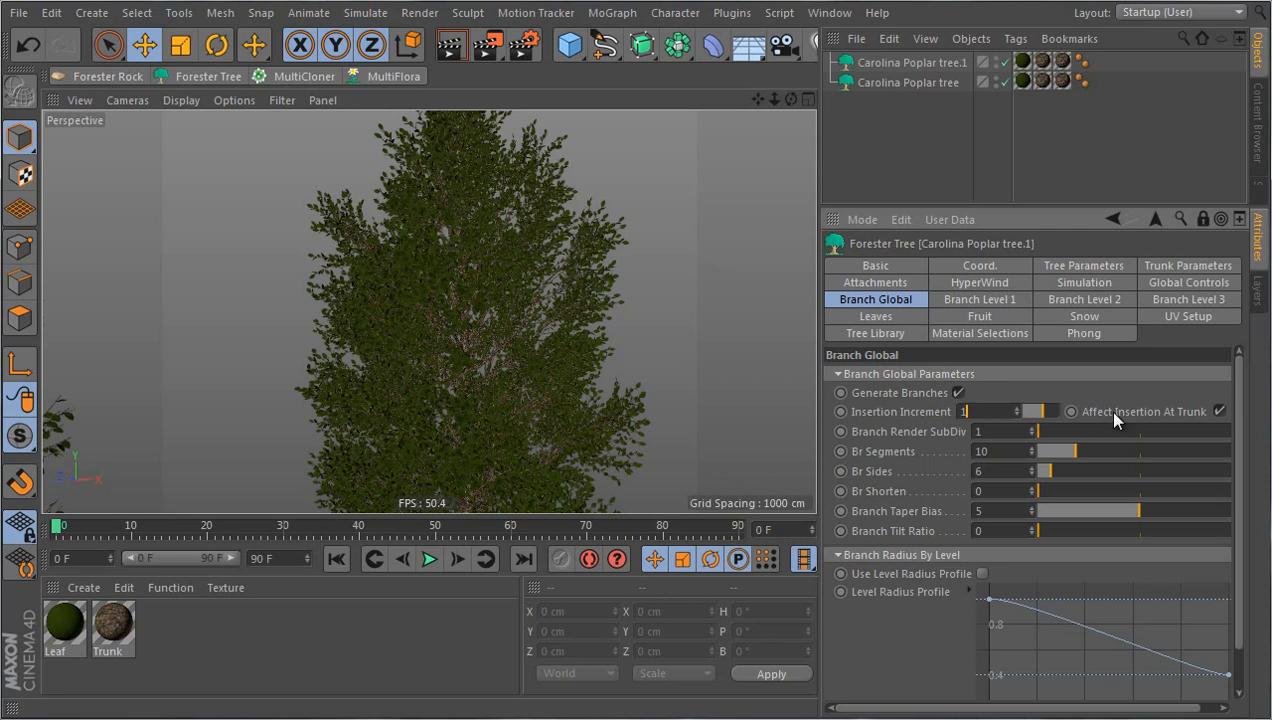
type("1")
left_click(1219, 411)
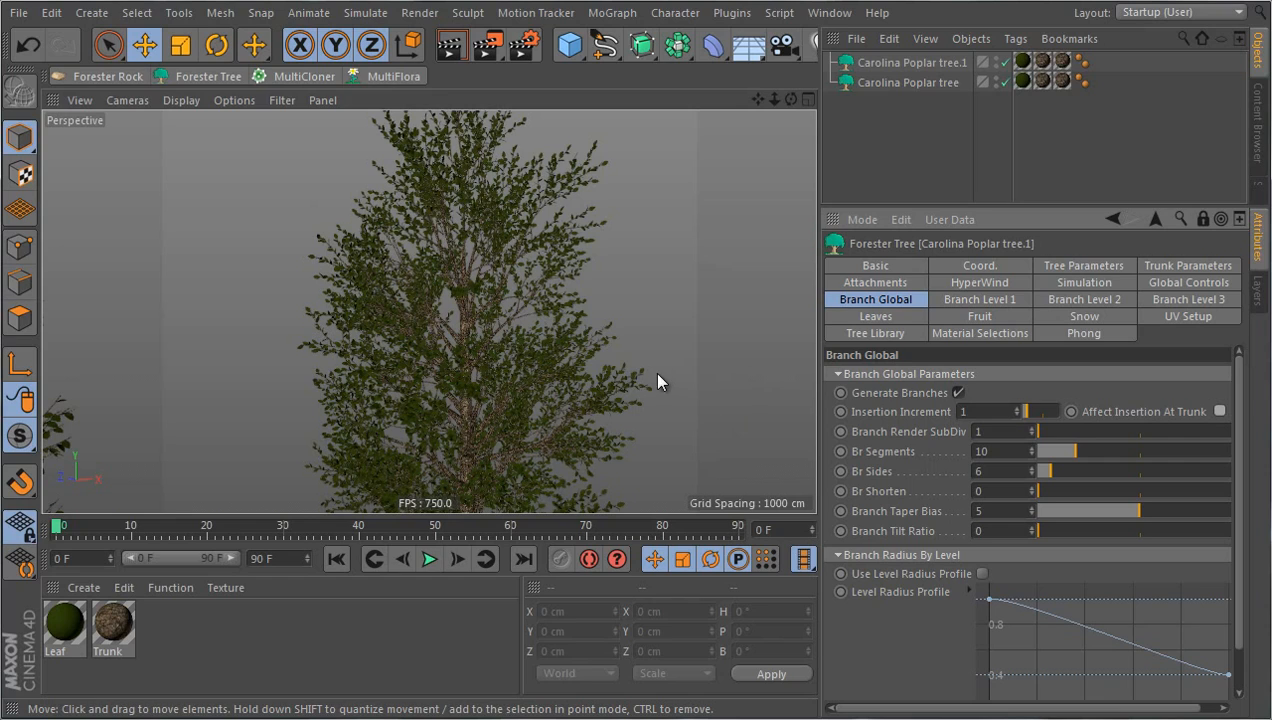
left_click_drag(645, 368, 631, 398, "alt")
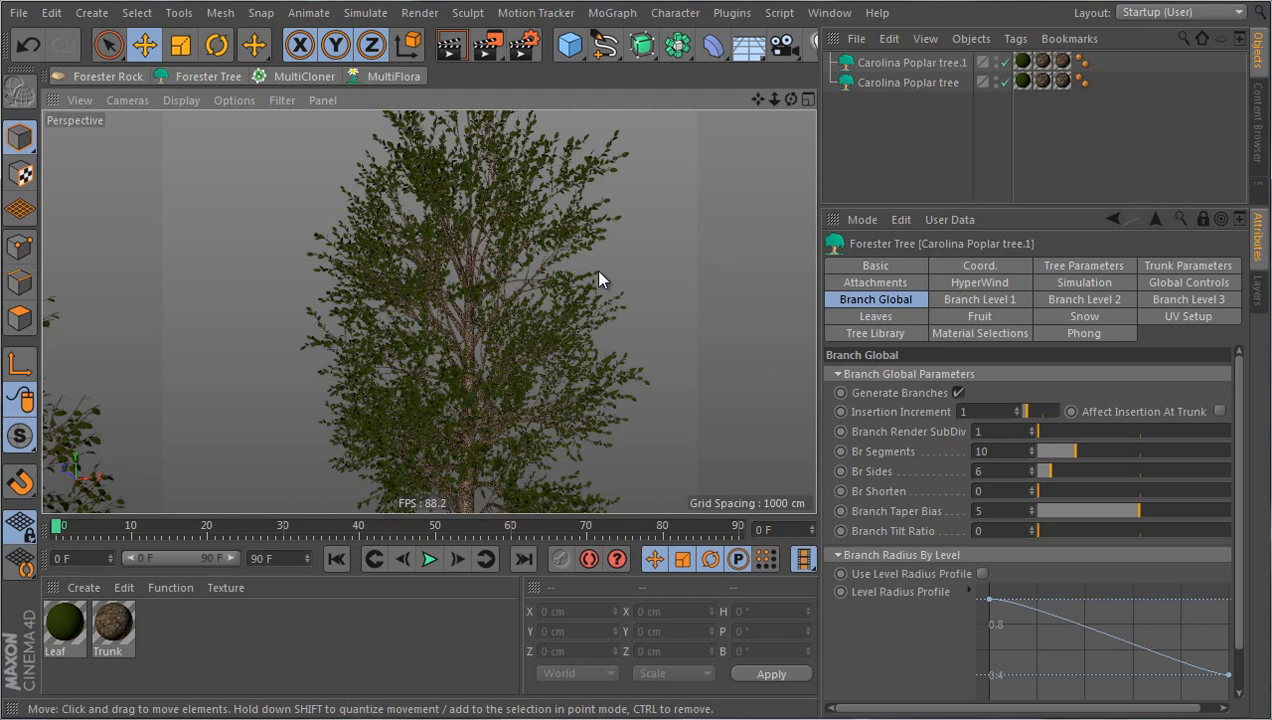
scroll(594, 305, "down", 3)
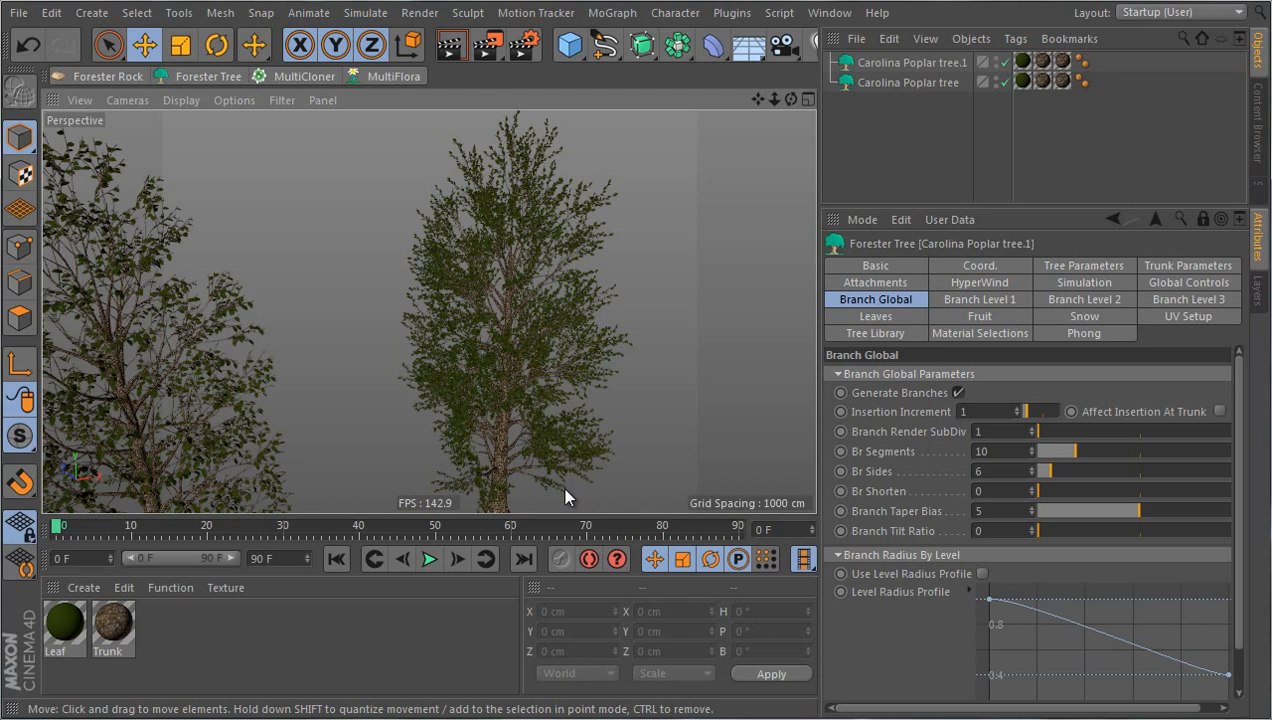
Render the poplars, set Branch Render SubDiv to 5 for the second tree and render again for comparison.
left_click(476, 45)
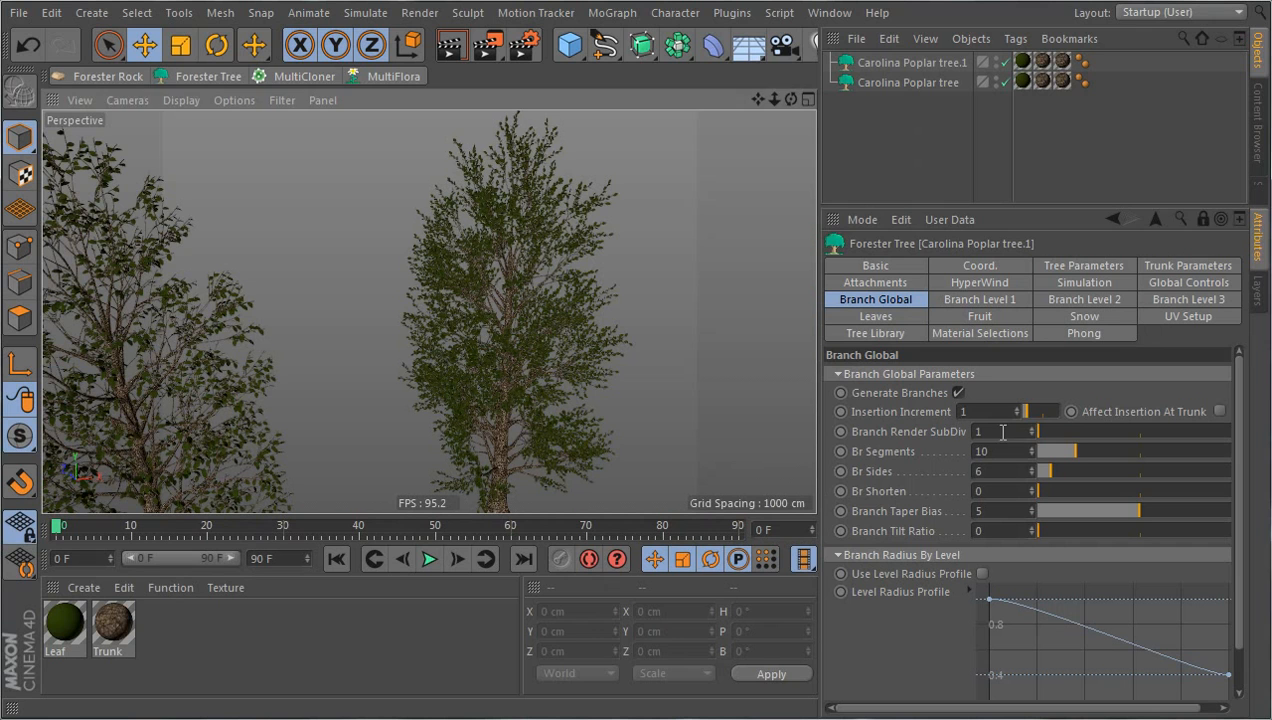
left_click_drag(996, 431, 948, 433)
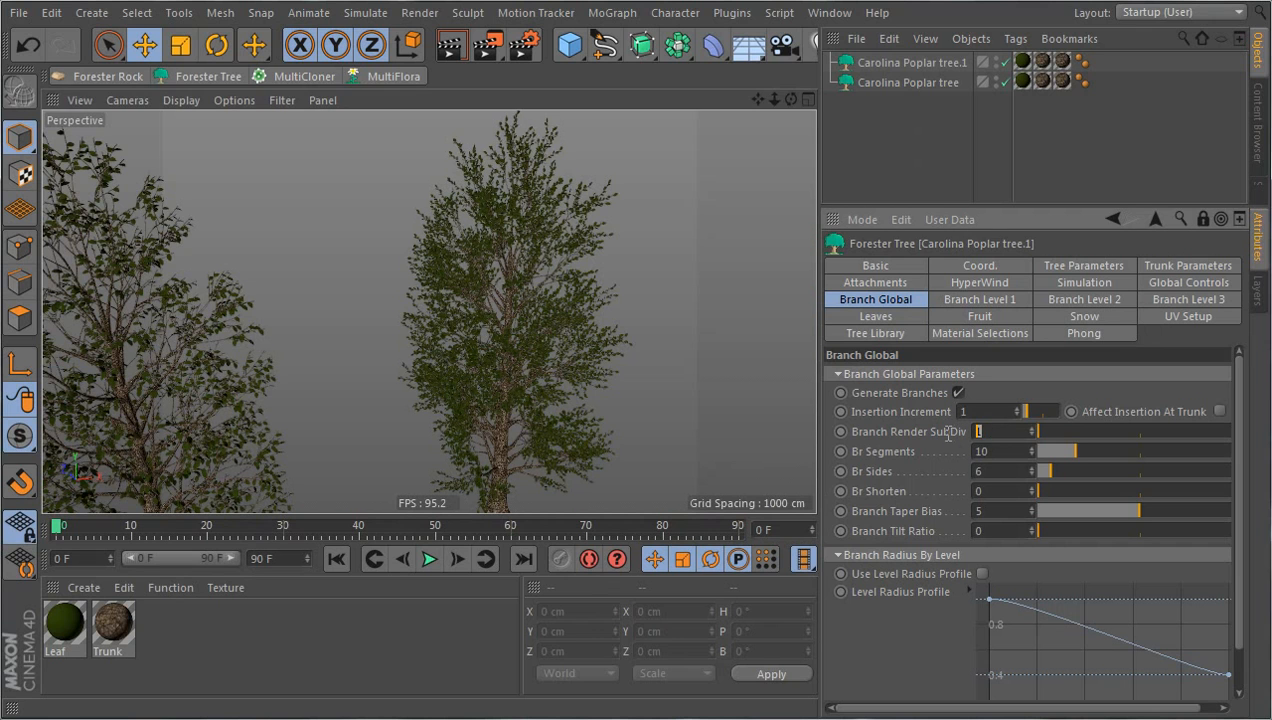
type("5")
key("Return")
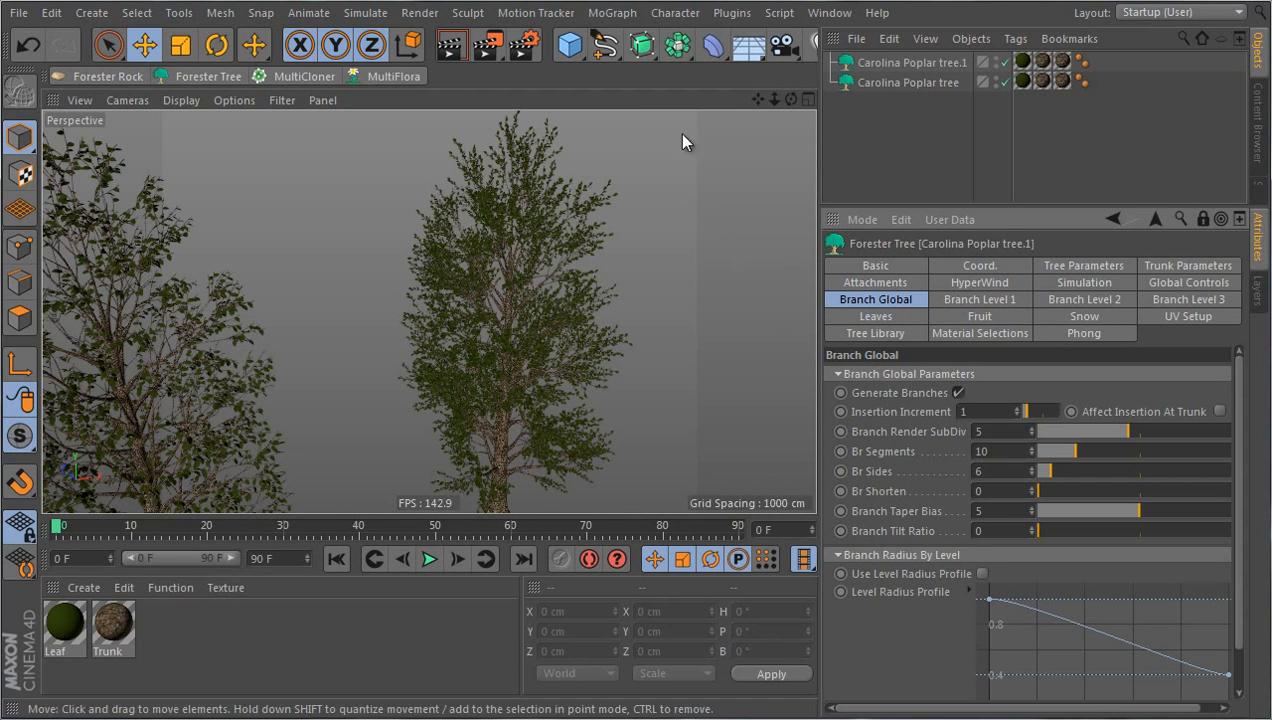
left_click(484, 49)
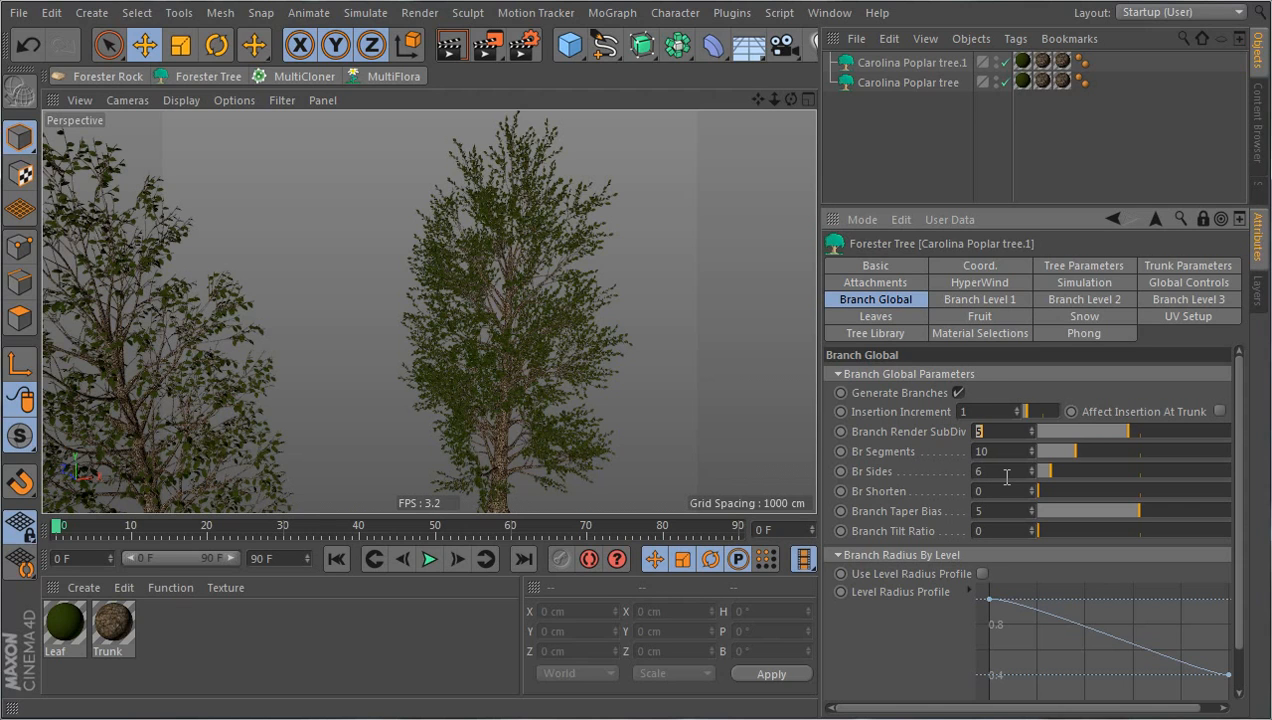
Thin the second poplar's leaves by setting Keep Every Nth to 3 and finally to 5, and render the result.
left_click(893, 314)
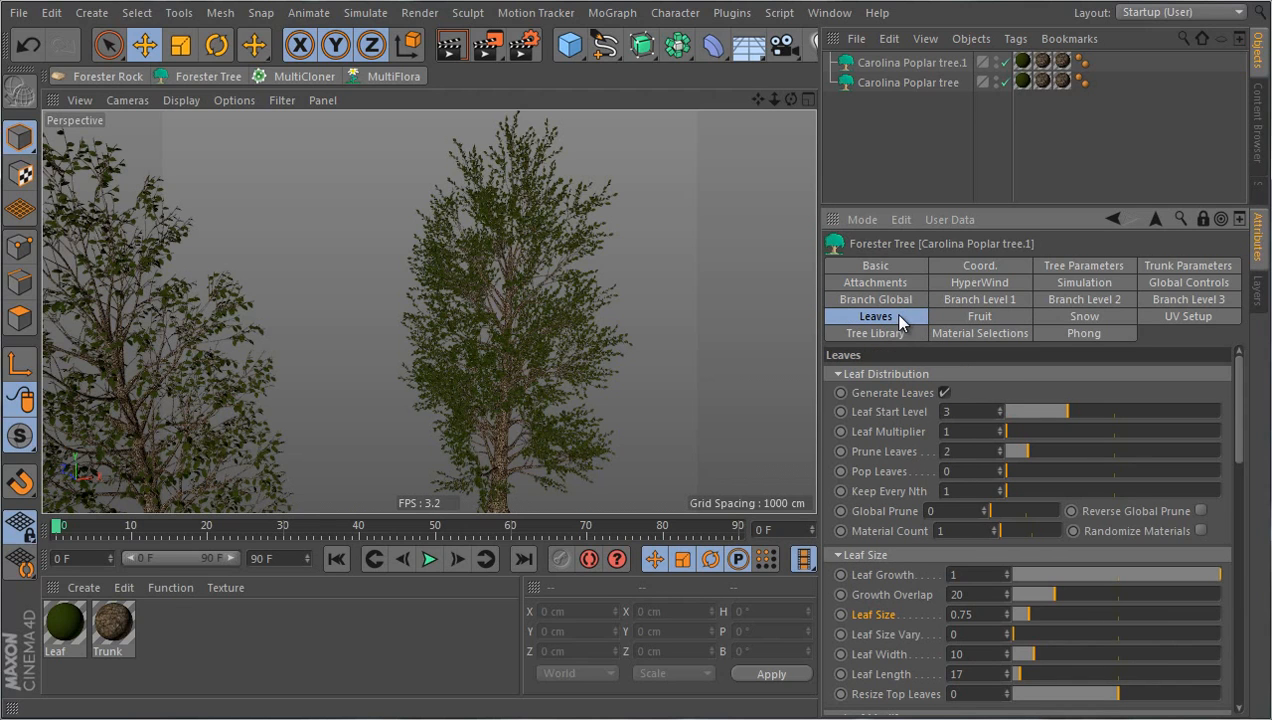
left_click(983, 489)
type("3")
key("Return")
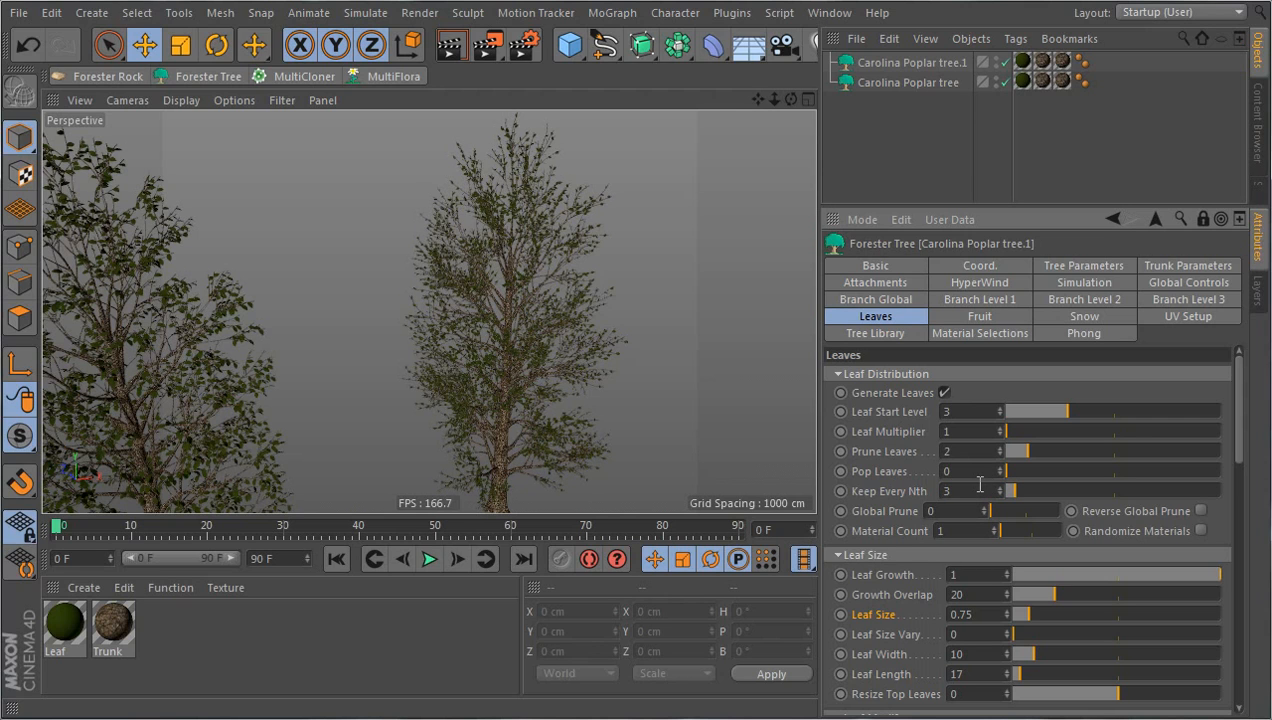
type("5")
key("Return")
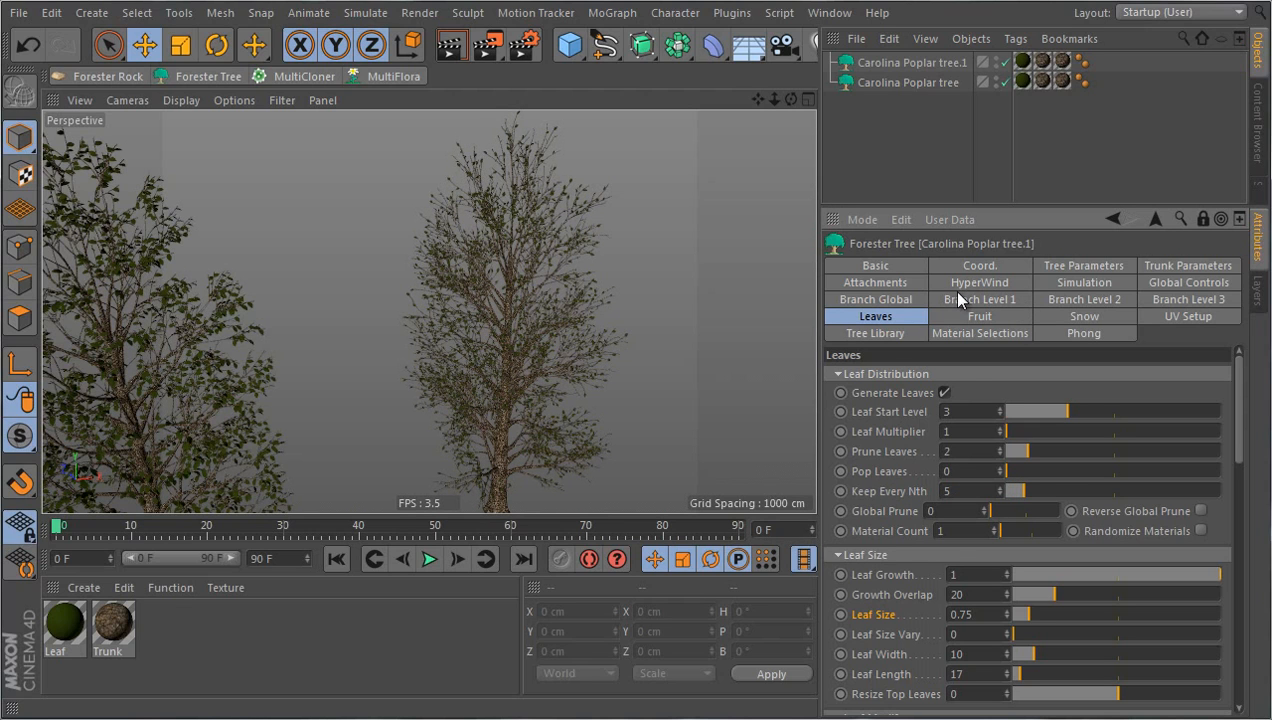
left_click(915, 299)
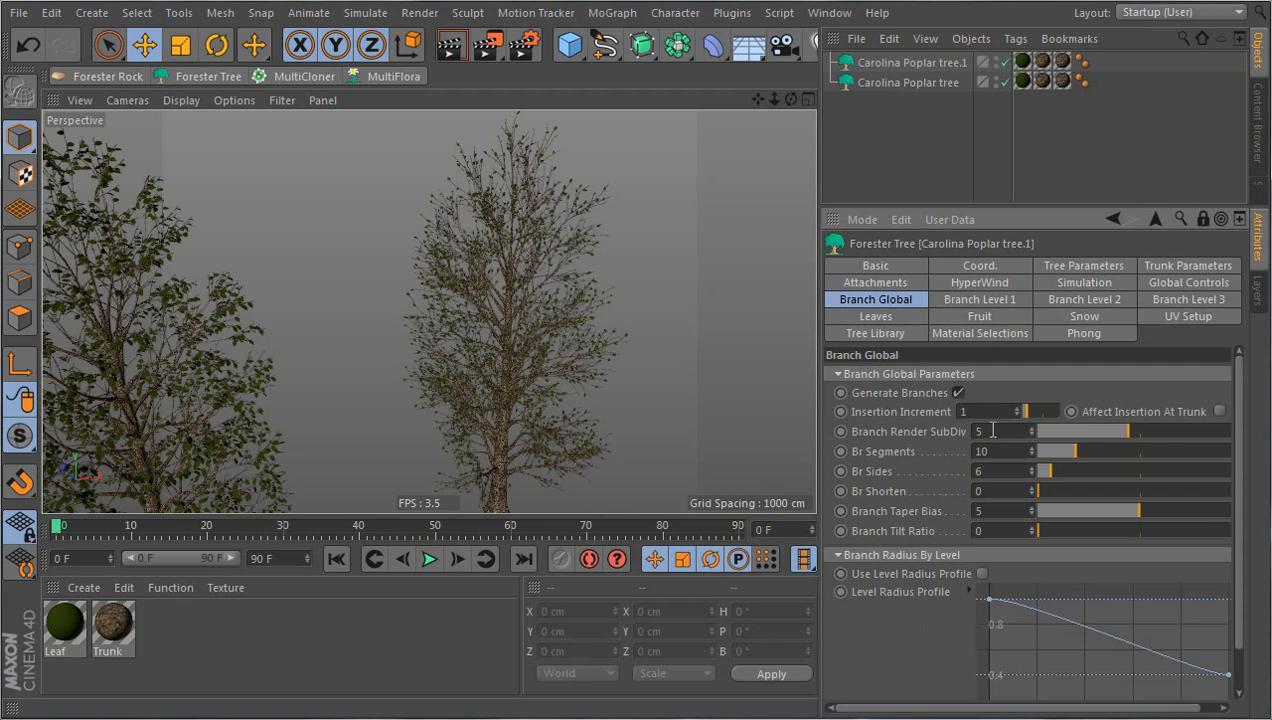
left_click(489, 45)
Disable leaf generation on the second poplar and view its bare lower branches up close.
left_click(990, 316)
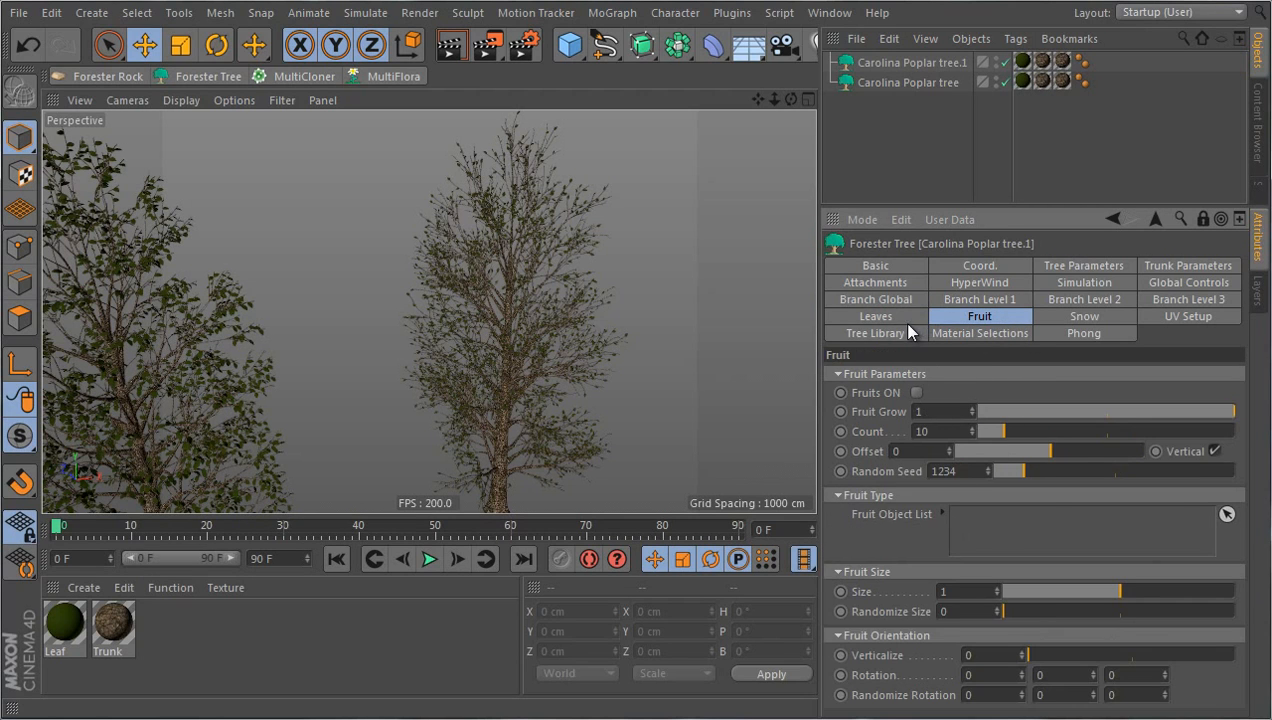
left_click(901, 318)
left_click(944, 393)
scroll(571, 333, "up", 10)
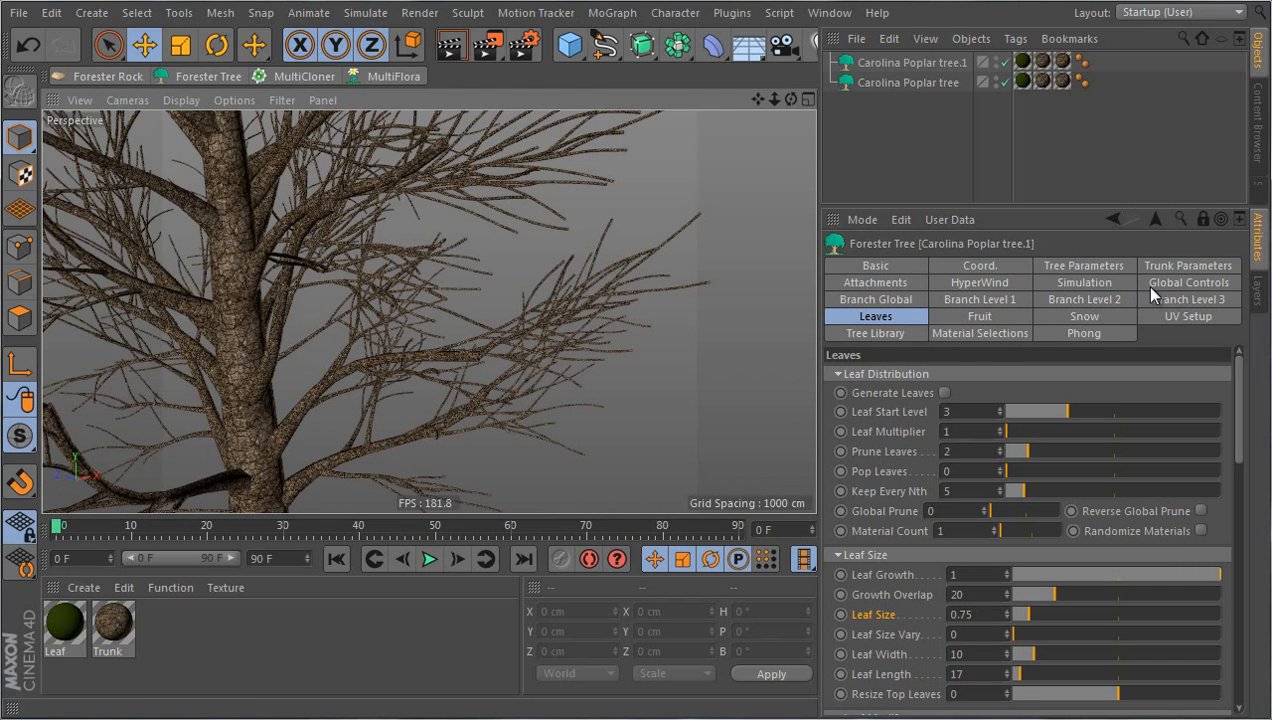
Set the Branch Level 3 Turbulence to 281.4 and its Turbulence Scale to 39.53.
left_click(1172, 300)
scroll(929, 563, "down", 5)
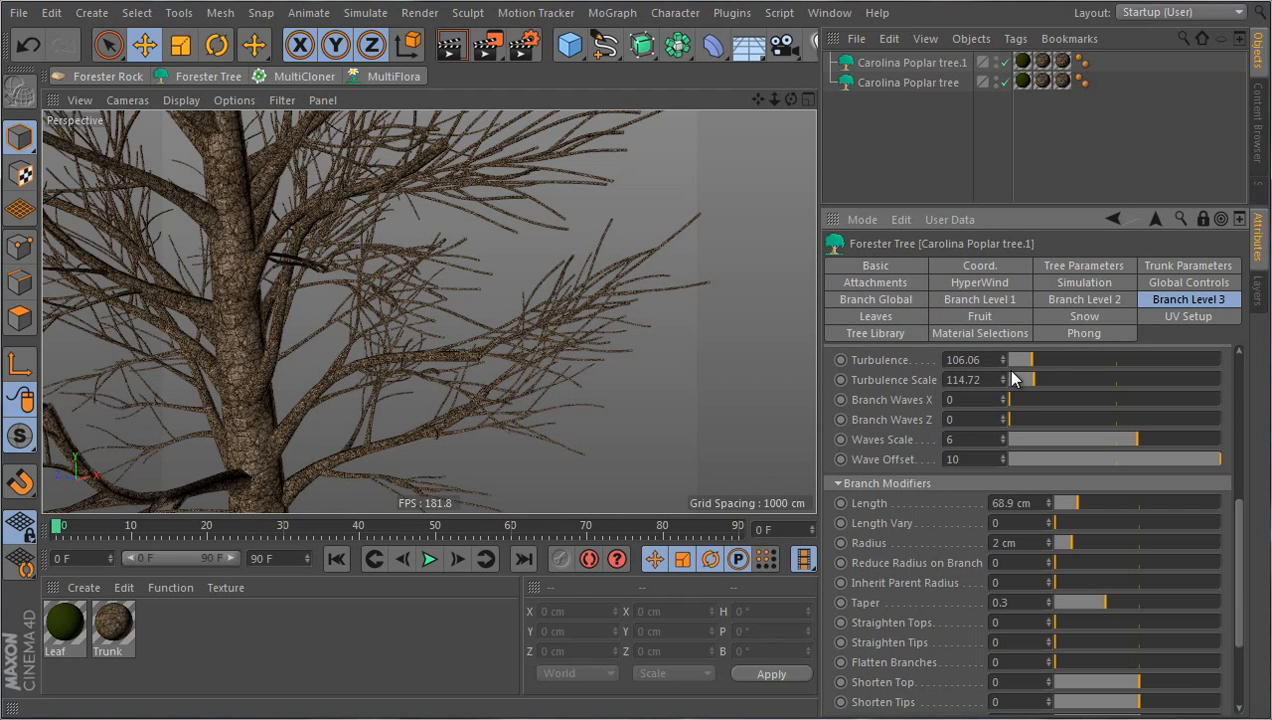
left_click_drag(1031, 360, 1069, 360)
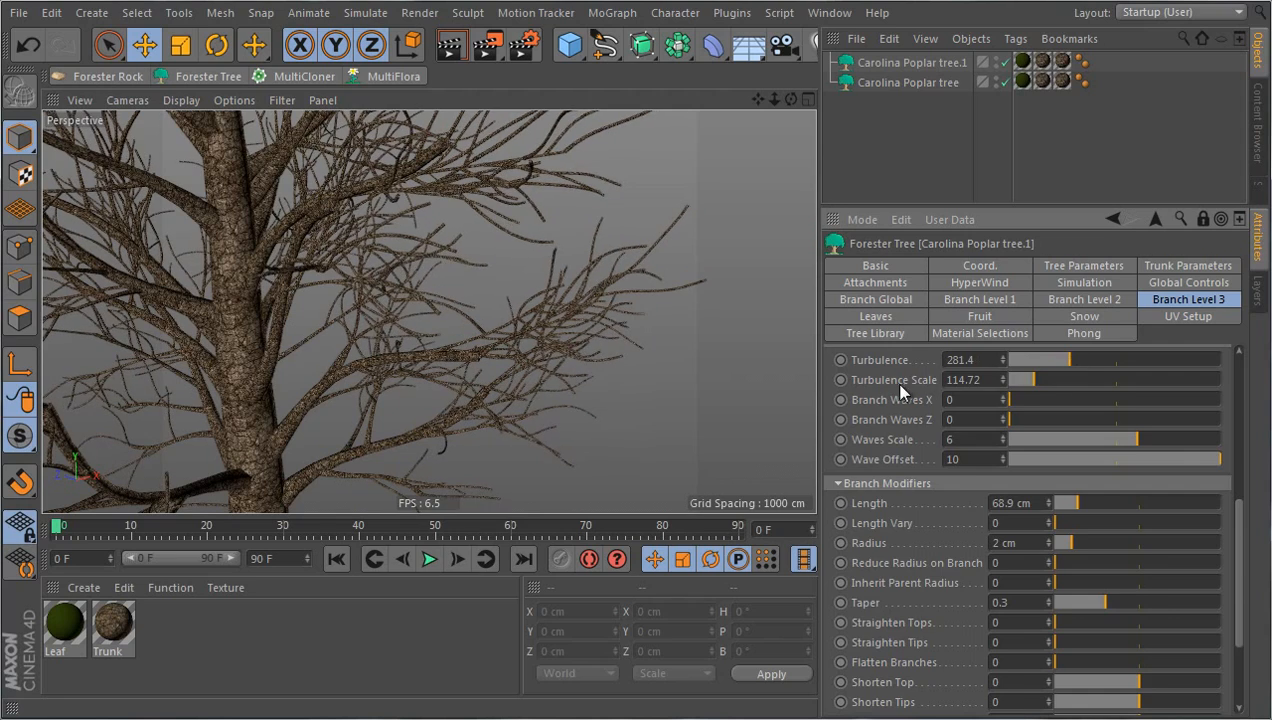
scroll(1000, 470, "up", 5)
left_click_drag(1028, 499, 1018, 506)
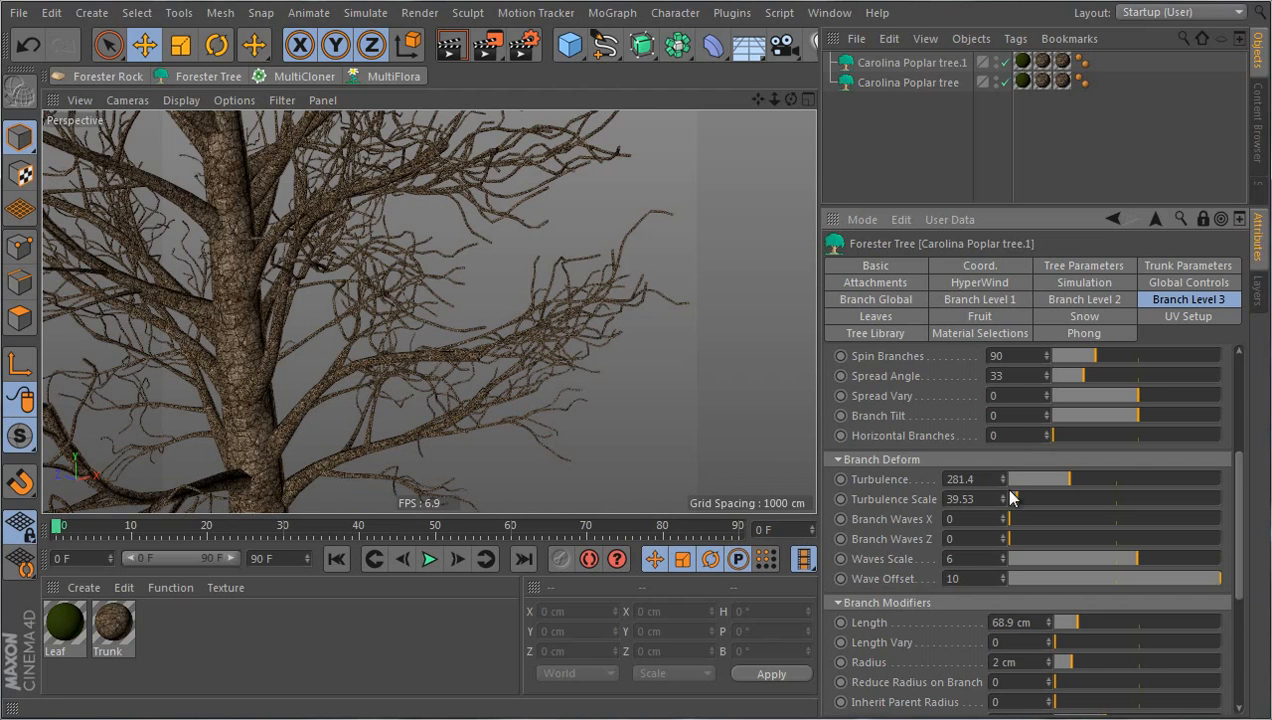
Render the second poplar's bare branches up close, set Branch Render SubDiv to 3 and render again for comparison.
left_click(875, 299)
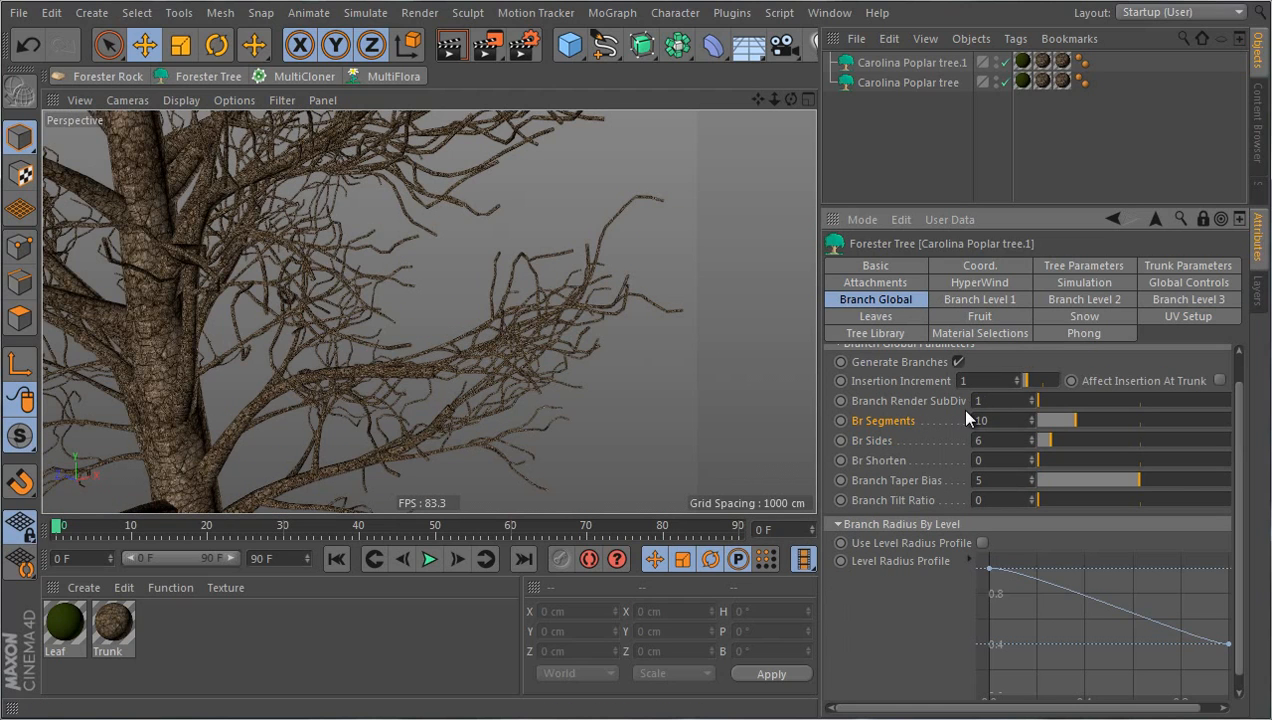
left_click(489, 53)
left_click_drag(1000, 400, 902, 399)
type("3")
key("Return")
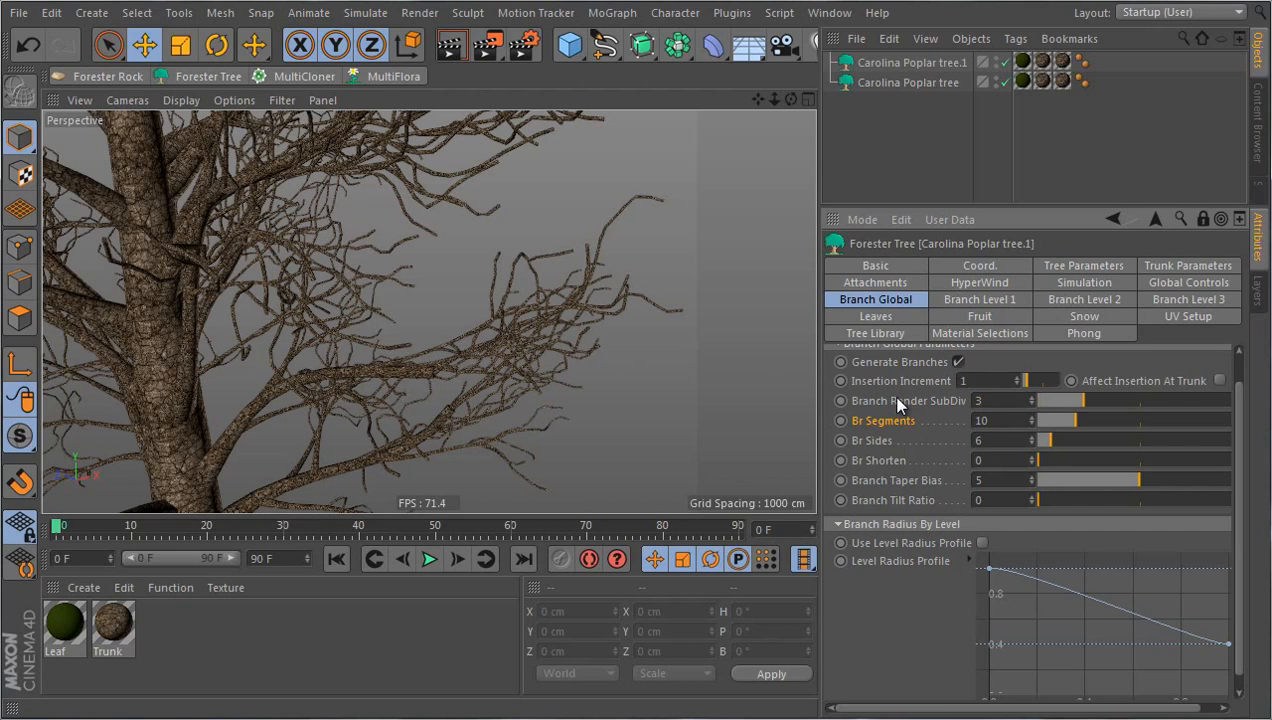
left_click(485, 45)
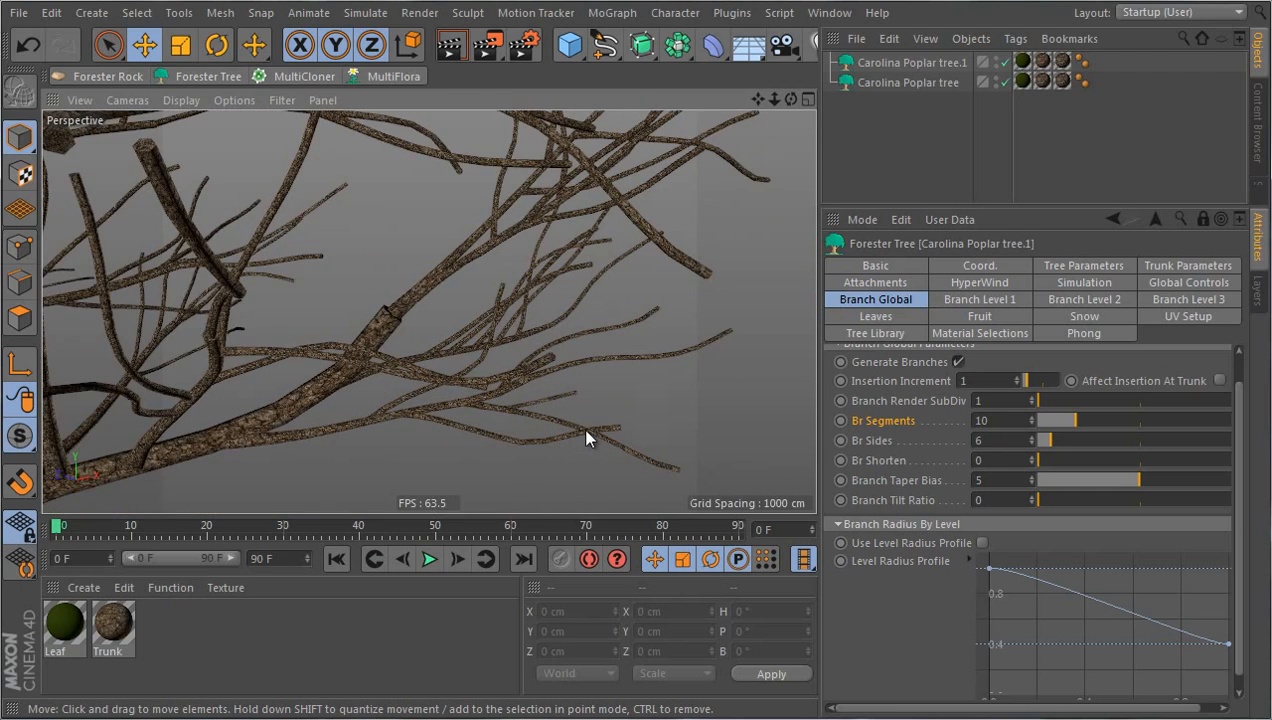
Show mesh lines over the shaded viewport, try Br Segments at 34 on the second poplar and undo it.
scroll(606, 322, "down", 5)
scroll(340, 435, "up", 5)
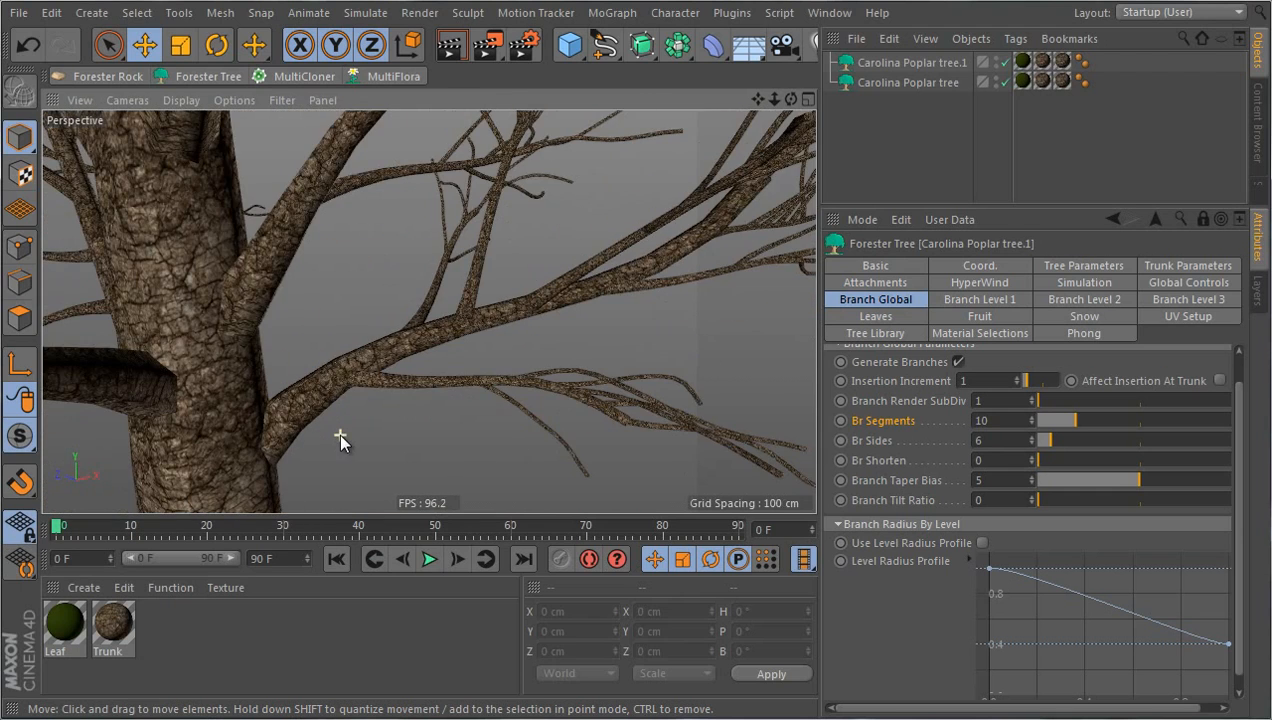
left_click(181, 100)
left_click(195, 138)
scroll(480, 396, "down", 2)
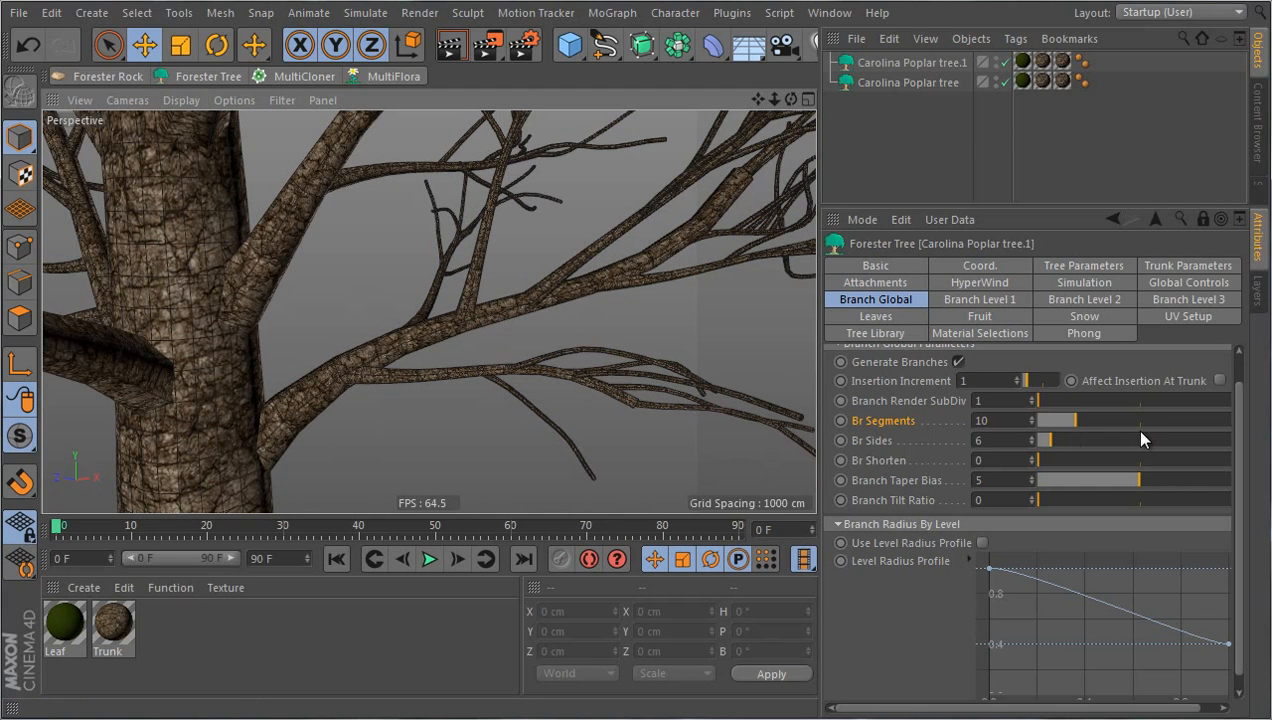
left_click_drag(1077, 420, 1167, 413)
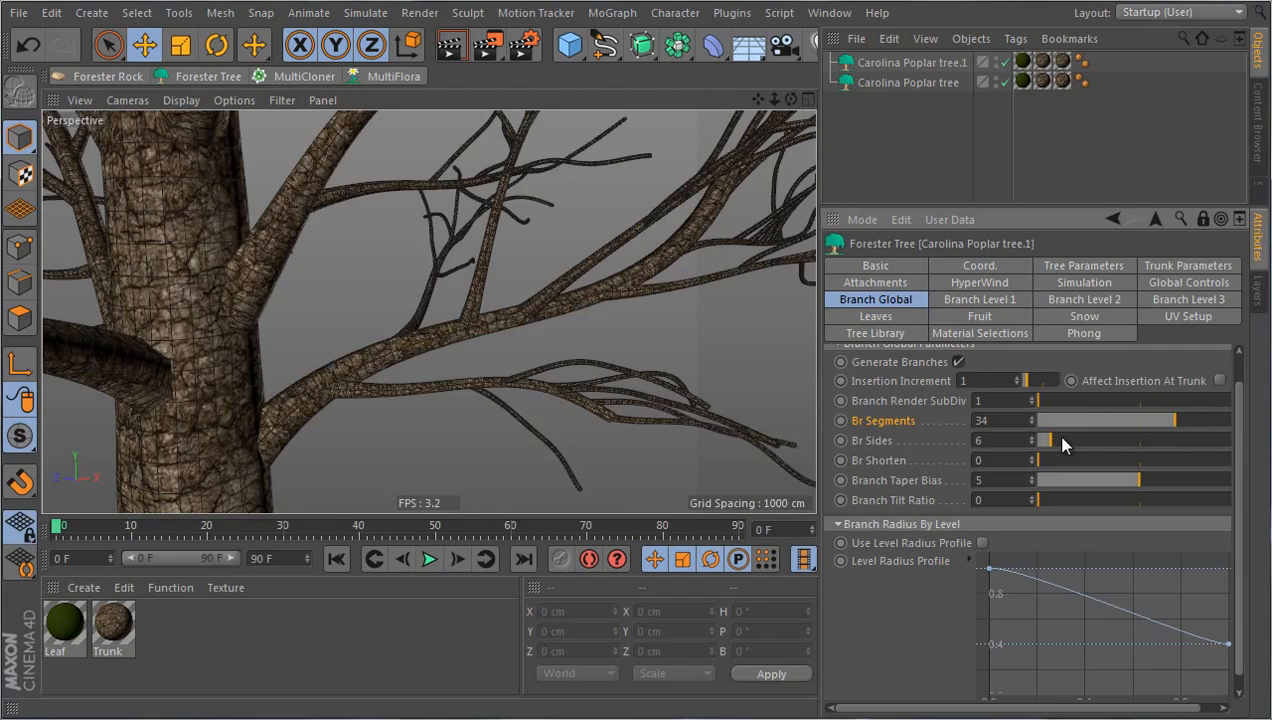
key("ctrl+z")
Try Br Sides at 3 while viewing a lower branch joint up close, and undo the change.
scroll(377, 396, "up", 5)
left_click_drag(377, 396, 680, 365, "alt")
scroll(325, 365, "up", 3)
left_click_drag(1048, 441, 1038, 440)
mouse_move(606, 390)
left_mouse_down("alt")
mouse_move(643, 450)
mouse_move(504, 366)
mouse_move(338, 369)
mouse_move(154, 410)
mouse_move(358, 364)
mouse_move(640, 372)
mouse_move(660, 393)
left_mouse_up("alt")
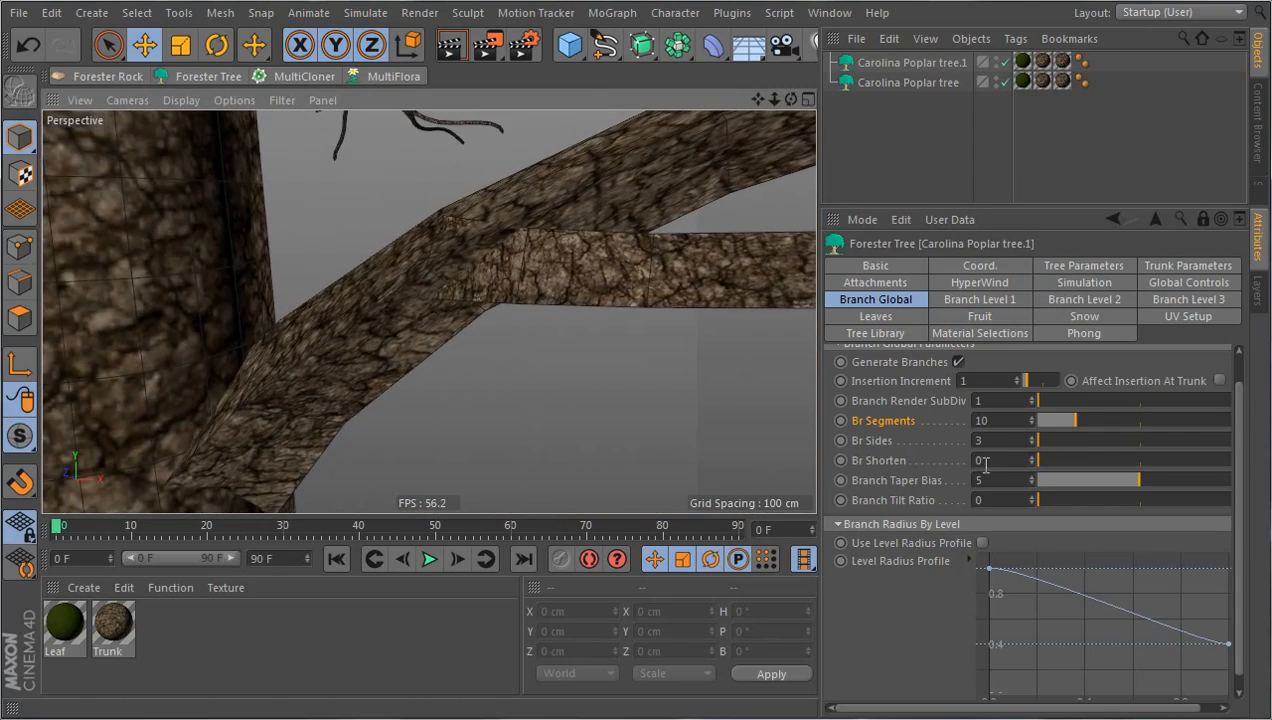
key("ctrl+z")
Return the viewport to plain shading without mesh lines and set the second poplar's Br Shorten to 0.6.
key("h")
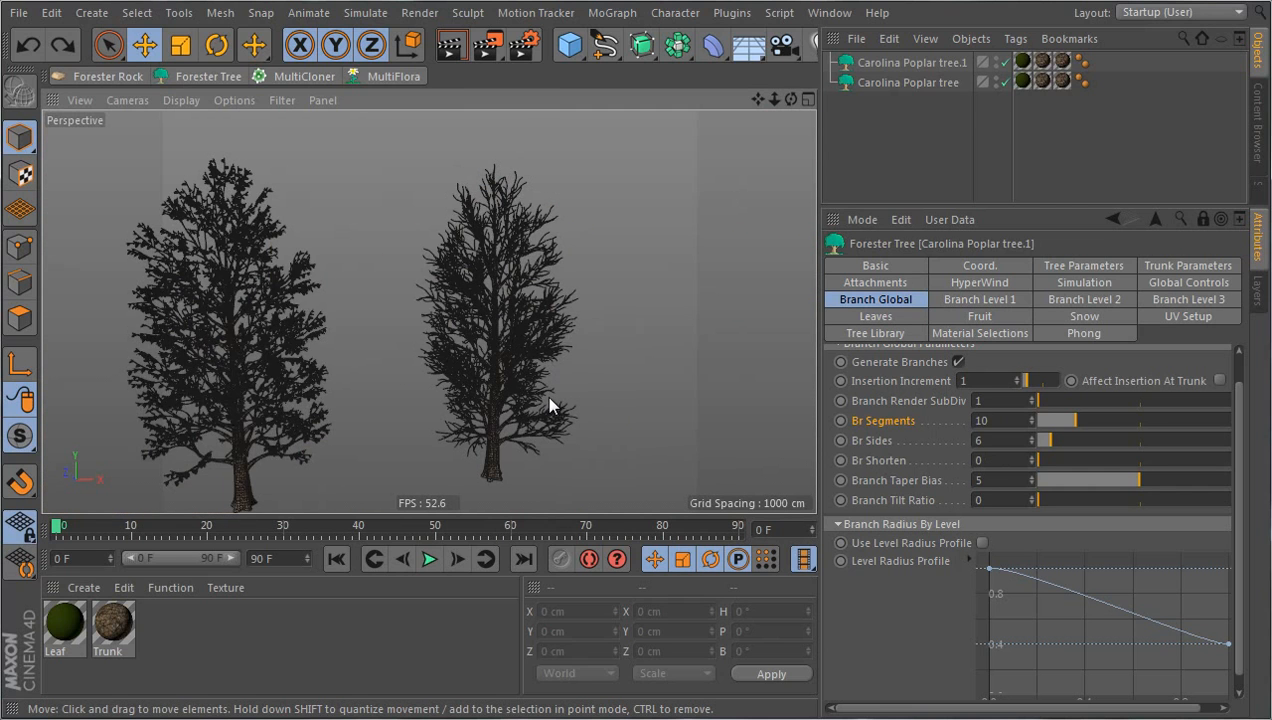
left_click(188, 98)
left_click(198, 130)
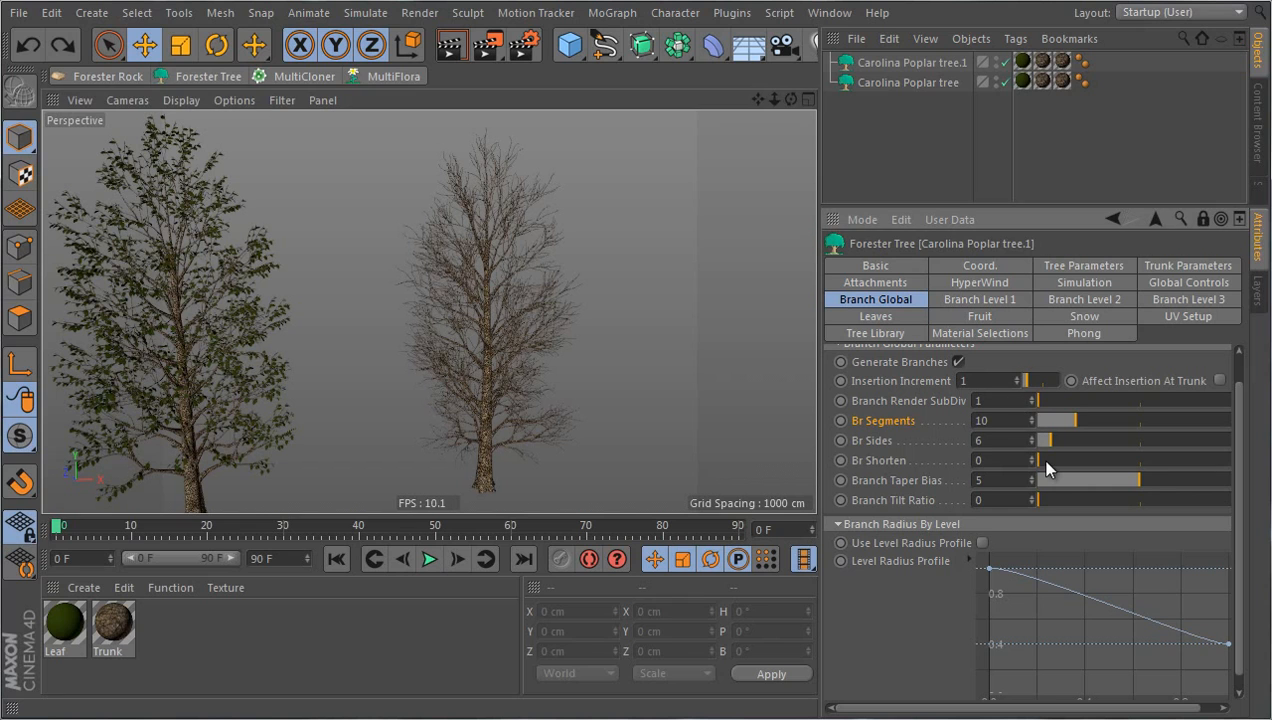
left_click_drag(1045, 460, 1099, 461)
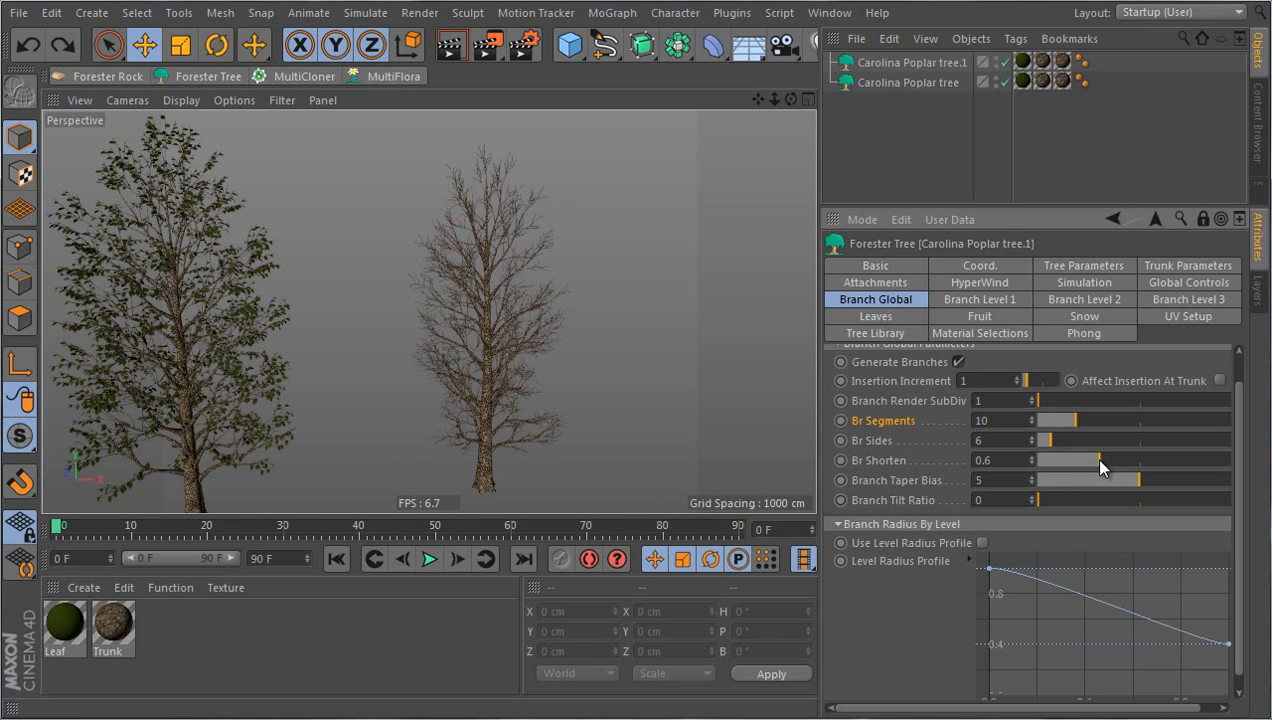
scroll(556, 267, "up", 10)
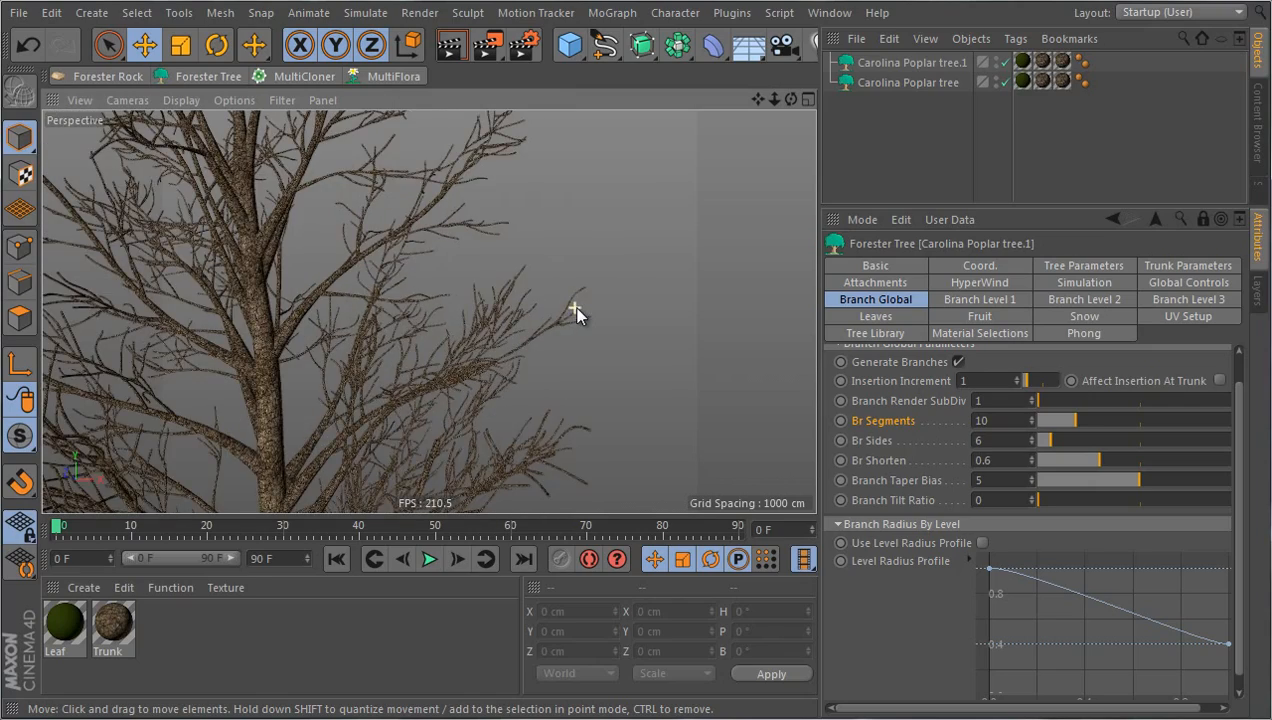
scroll(575, 311, "up", 8)
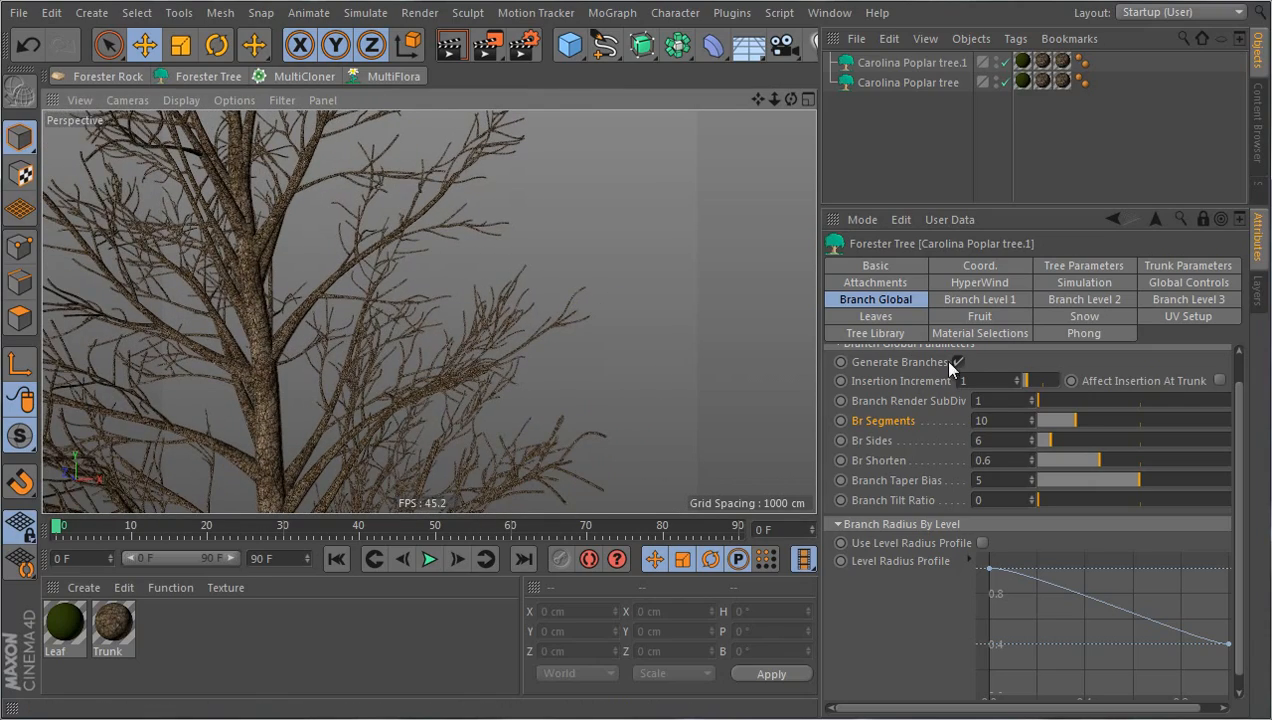
Enable leaf generation on the second poplar, set Keep Every Nth to 1 and inspect the foliage.
left_click(990, 317)
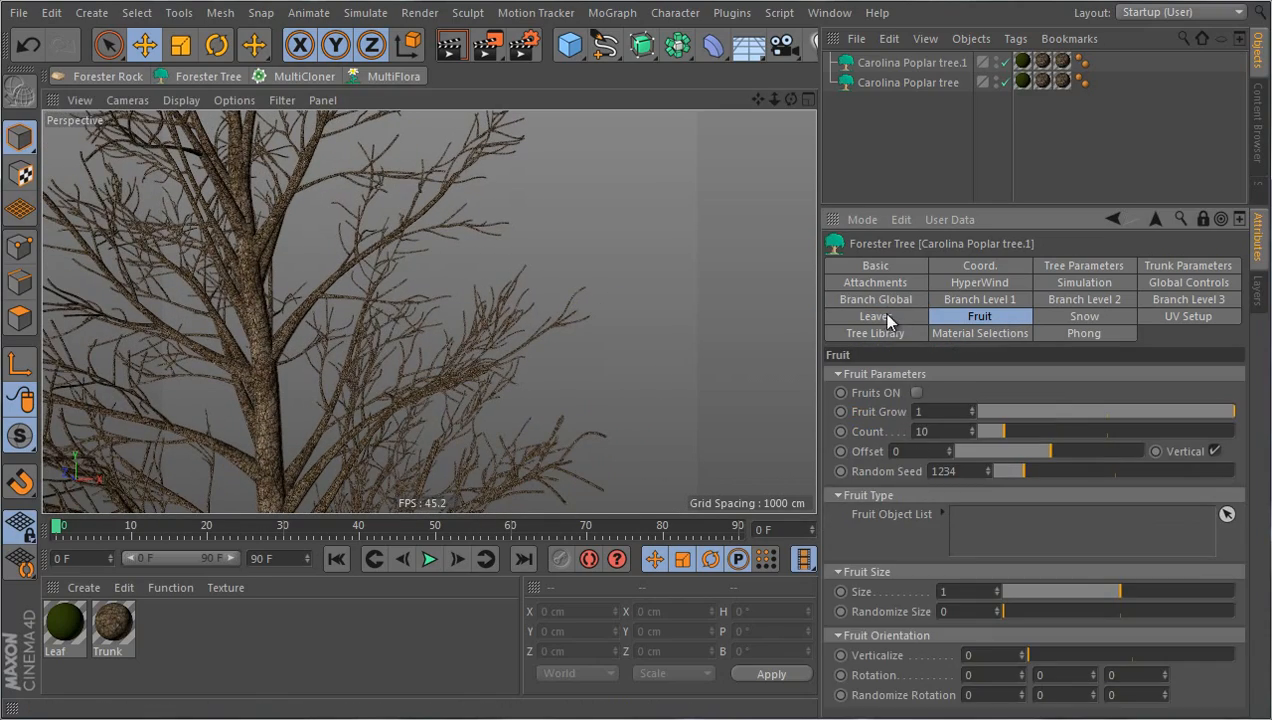
left_click(887, 318)
left_click(942, 392)
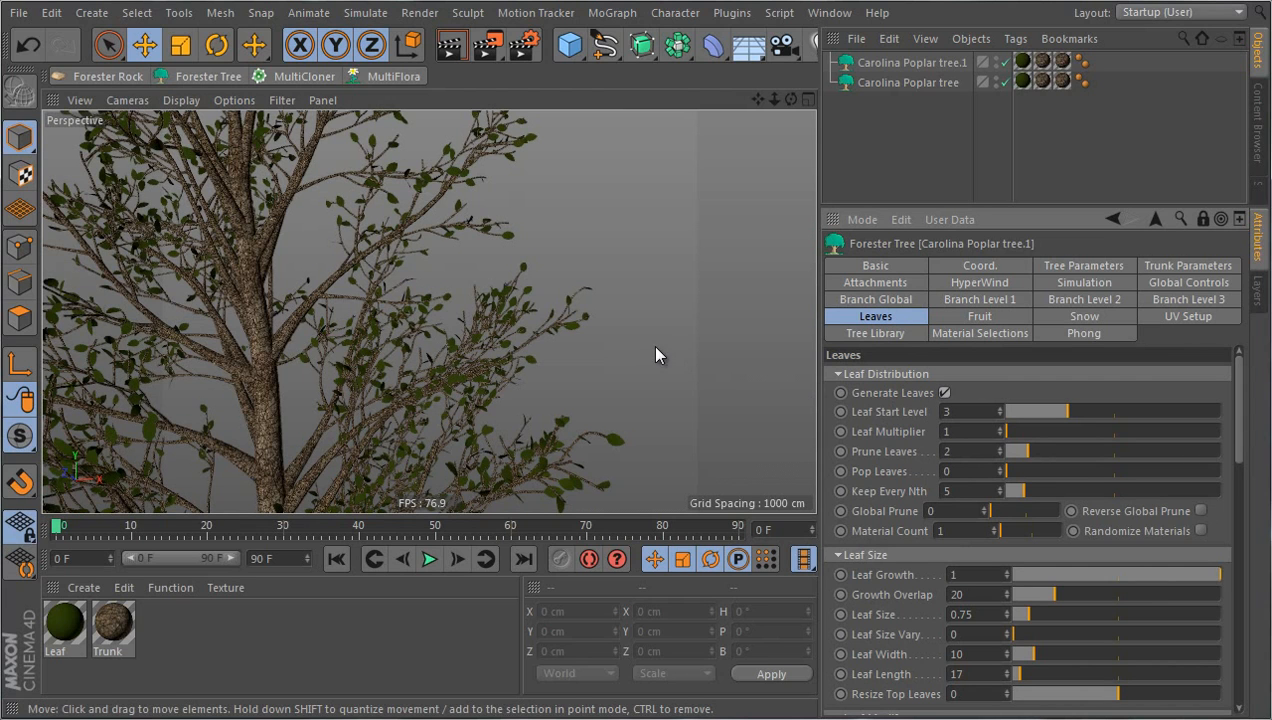
left_click_drag(999, 490, 881, 478)
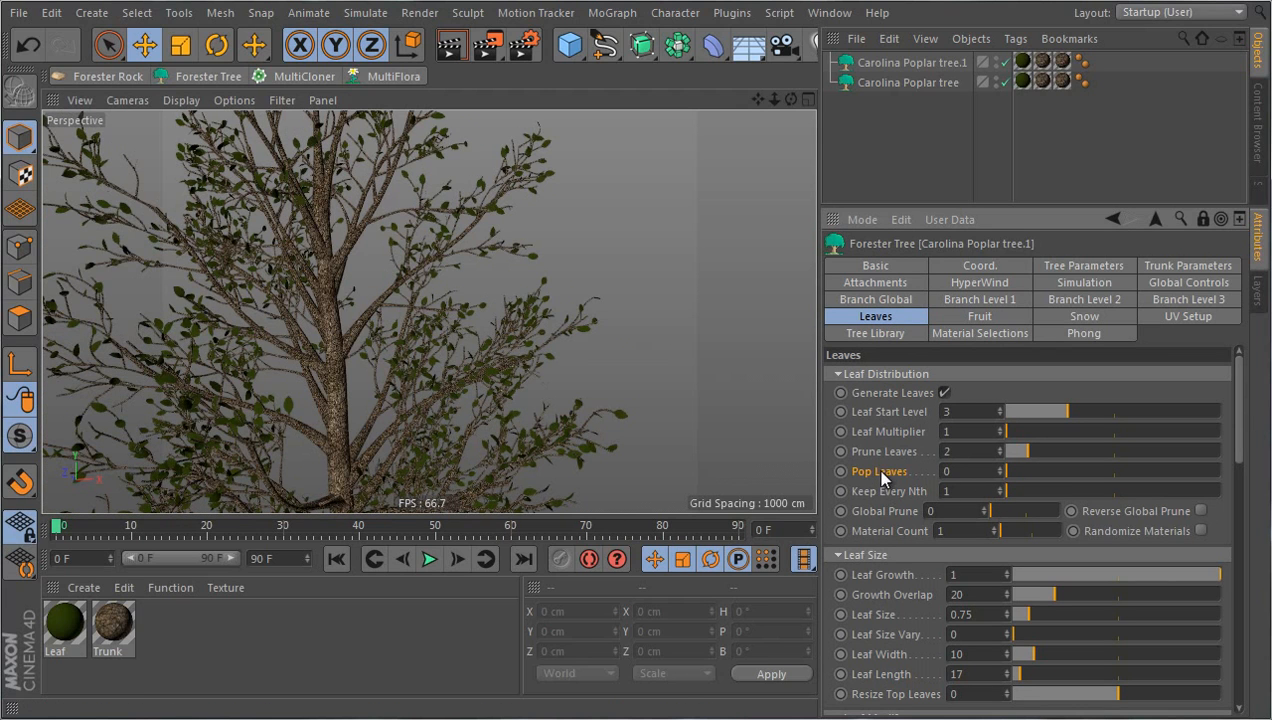
scroll(590, 327, "down", 6)
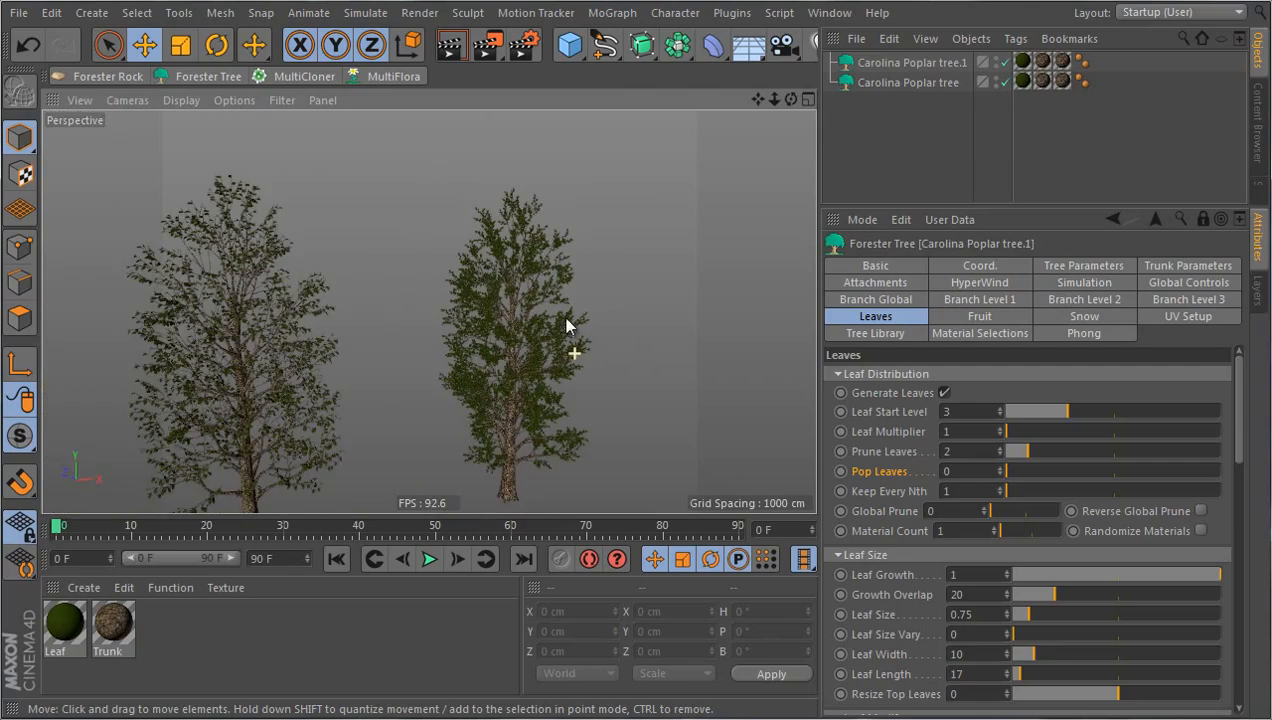
scroll(566, 326, "up", 10)
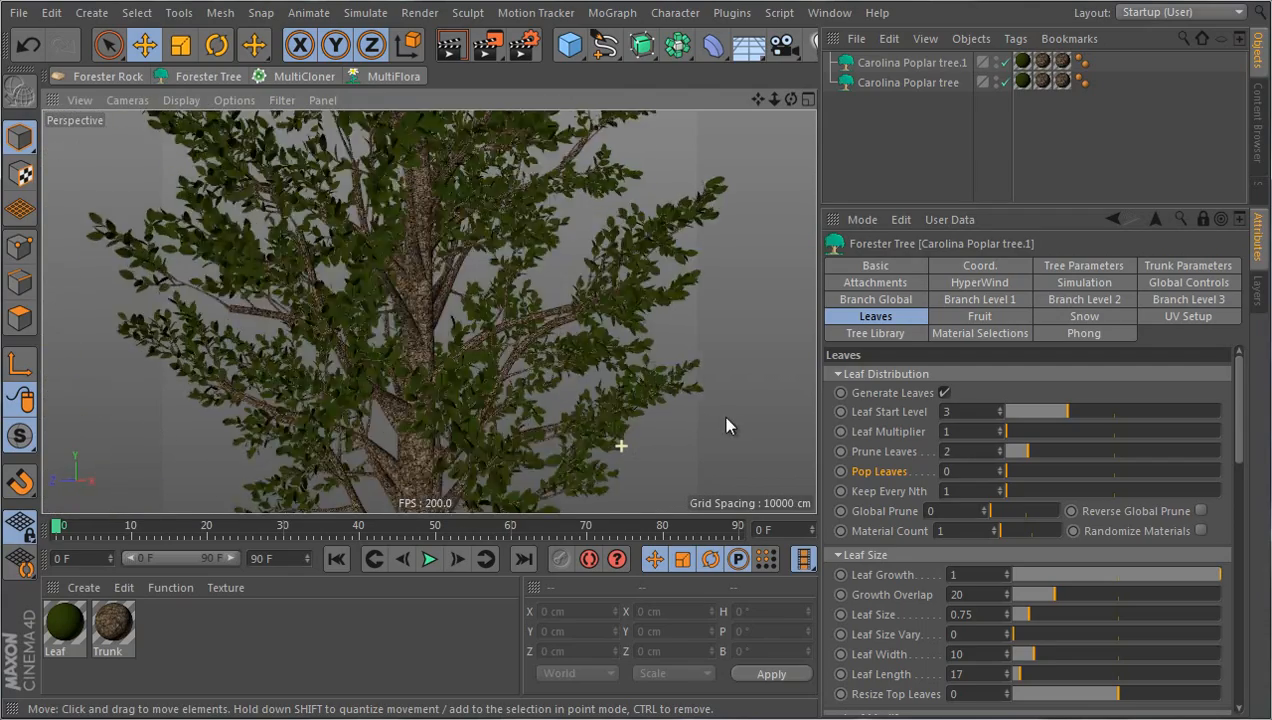
scroll(621, 434, "down", 5)
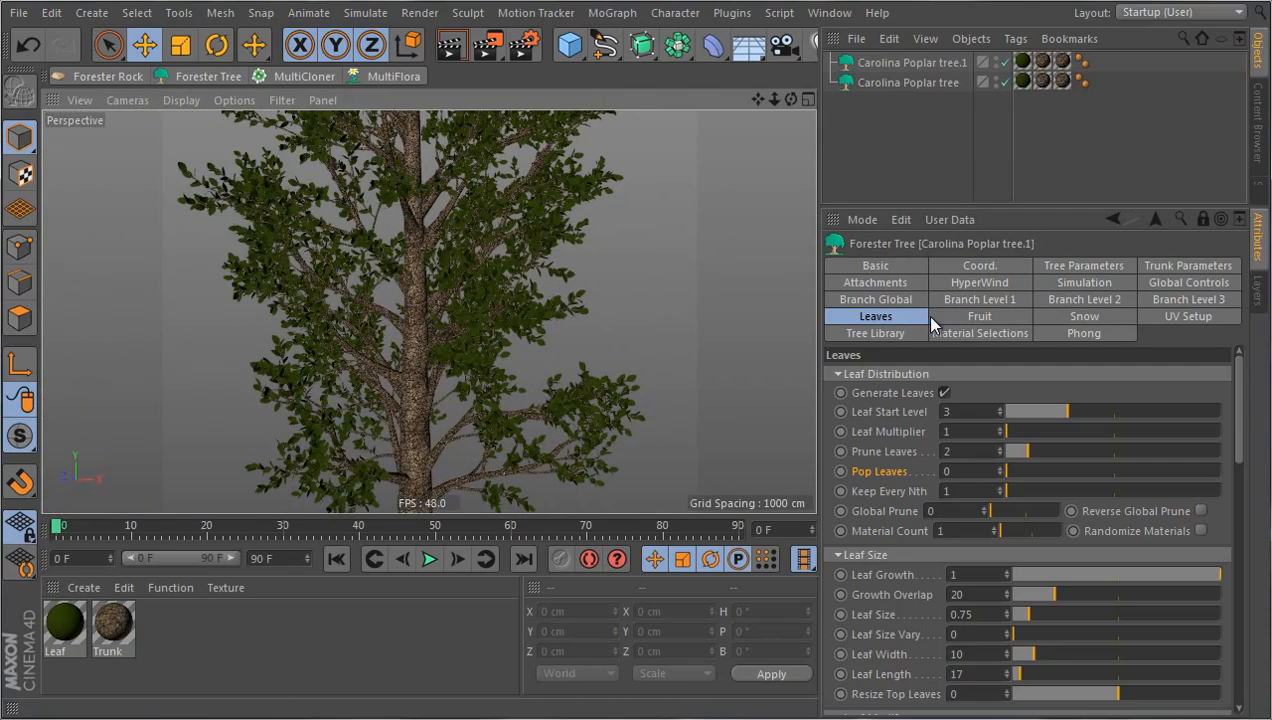
key("ctrl+z")
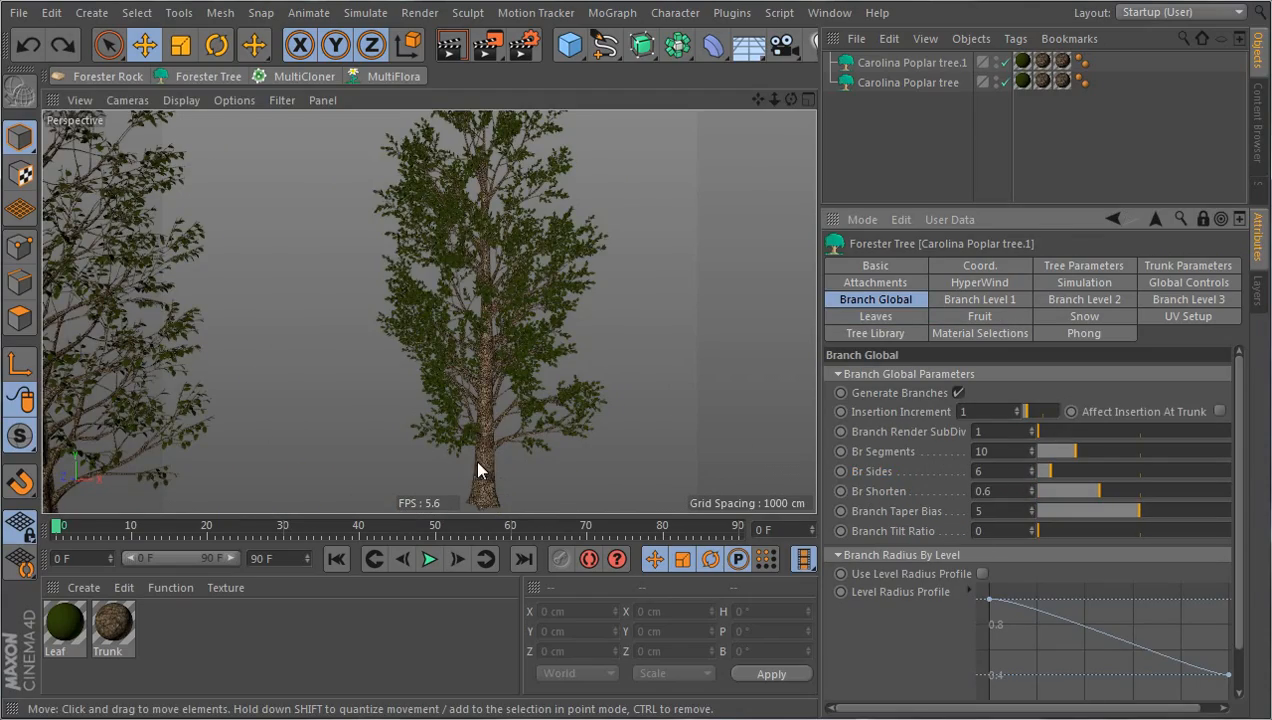
Disable leaf generation on the second poplar and set its Viewport Levels to 1 to isolate the main branches.
scroll(507, 444, "up", 8)
scroll(575, 424, "down", 5)
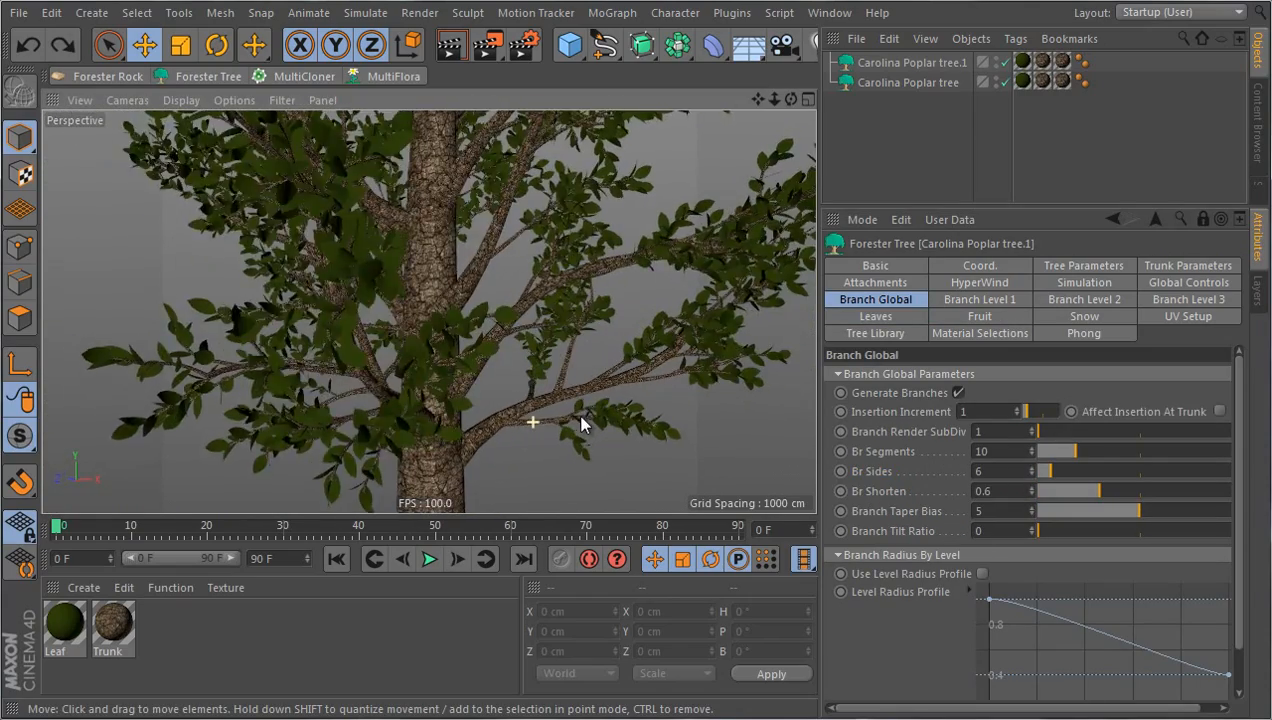
left_click_drag(573, 372, 548, 389, "alt")
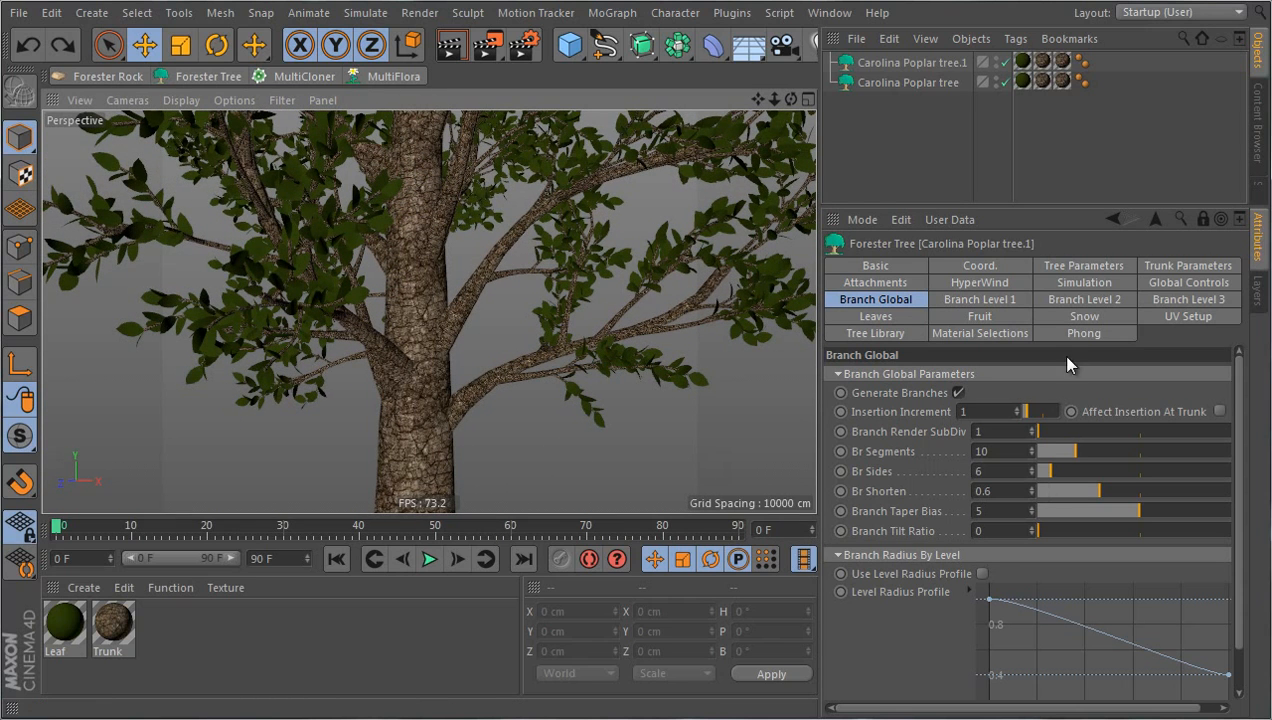
left_click(920, 318)
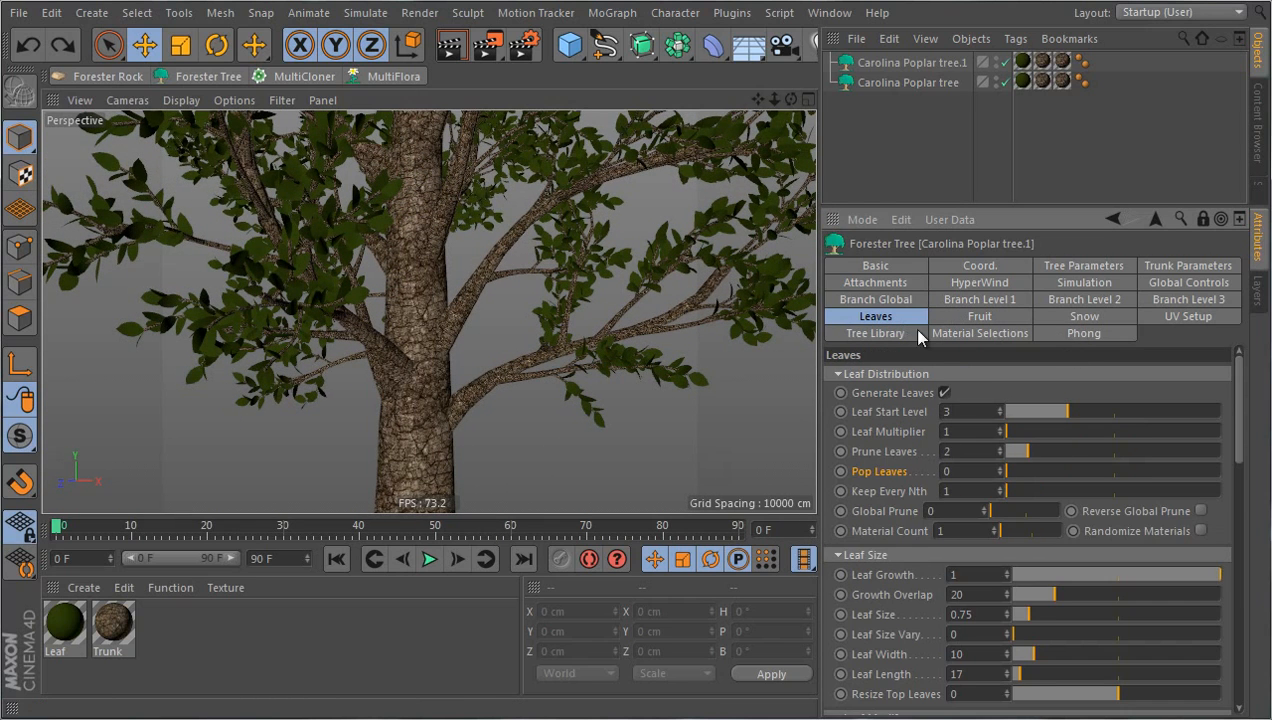
left_click(944, 393)
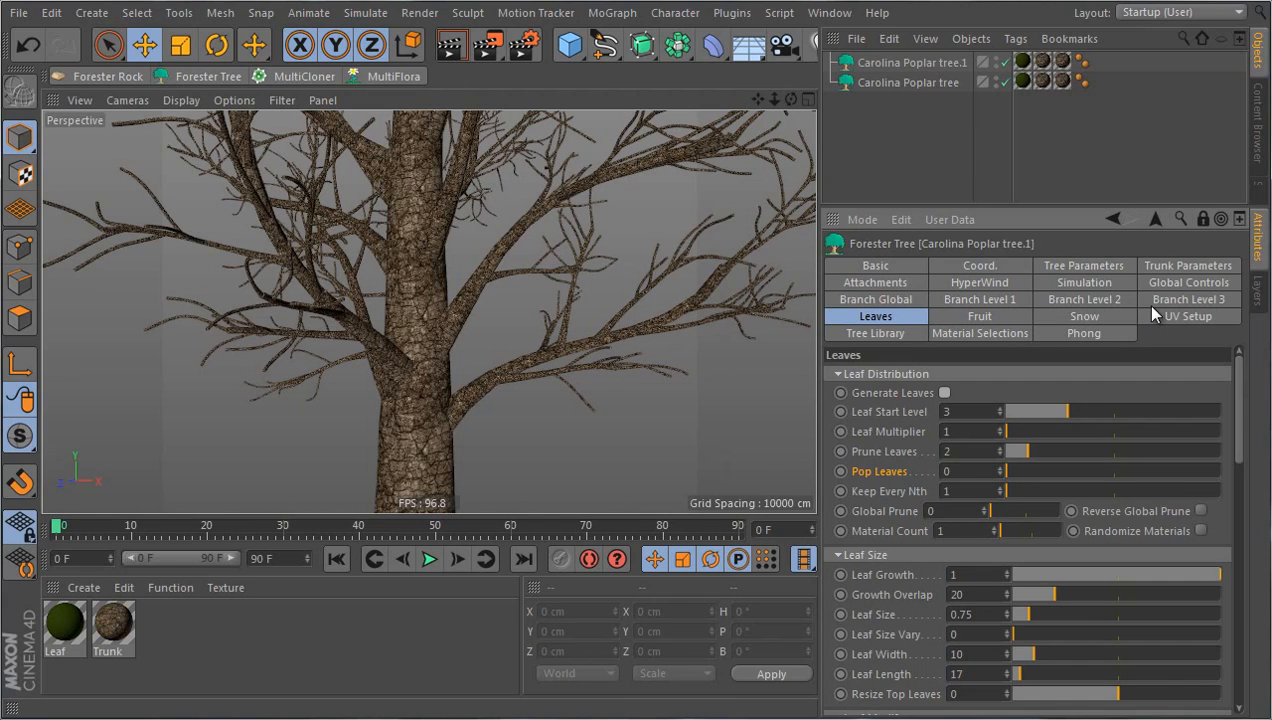
left_click(1070, 264)
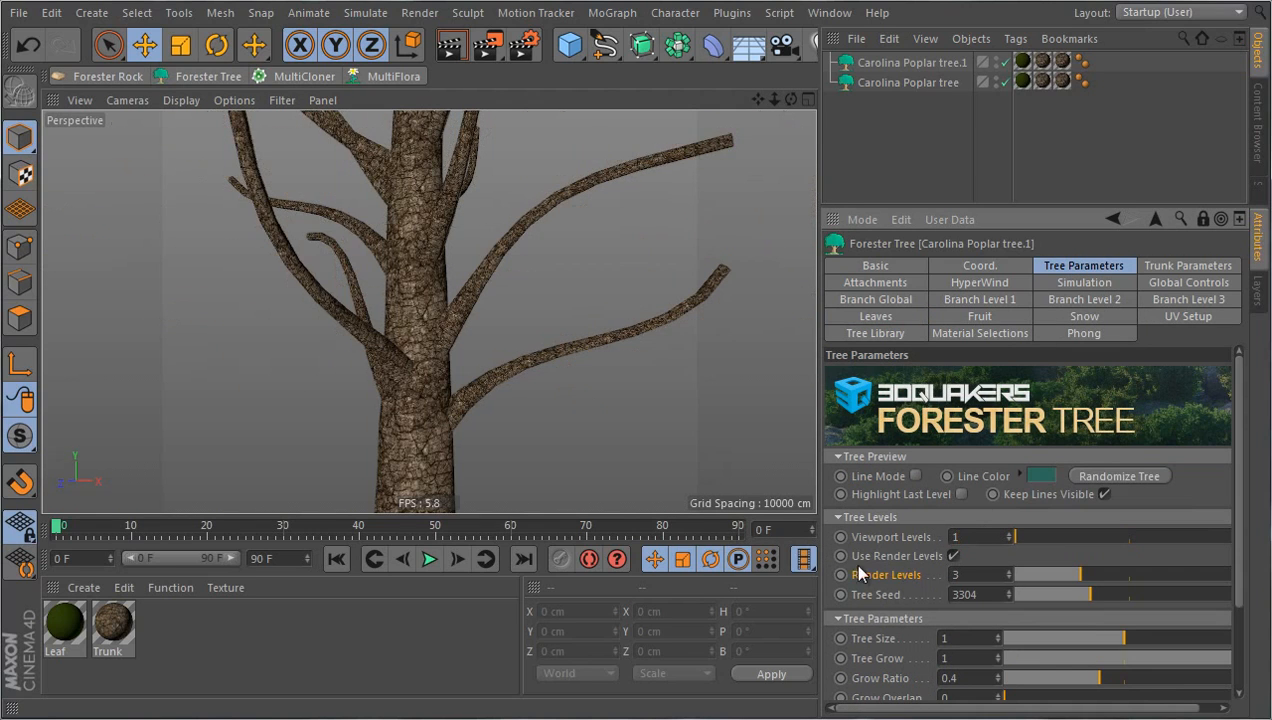
left_click_drag(565, 453, 531, 440, "alt")
Test Branch Taper Bias at 10, then lower it to 2.12 and finally to 2.
left_click(880, 300)
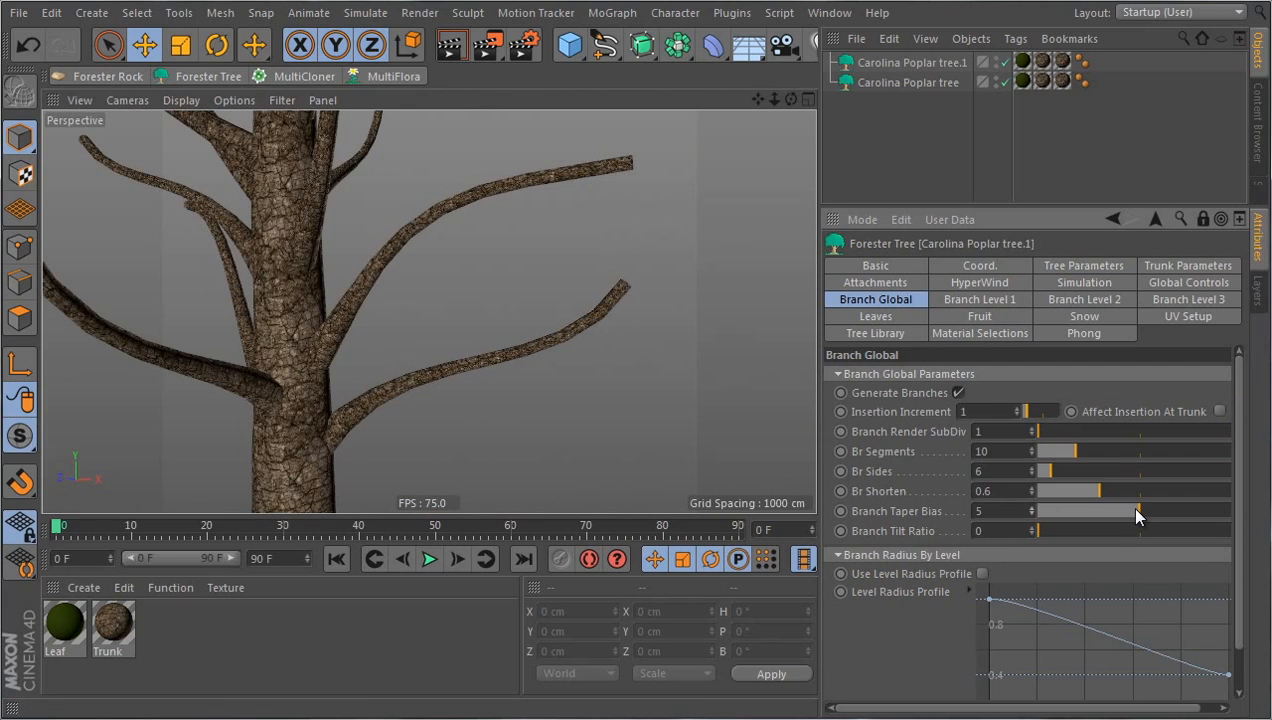
left_click_drag(1136, 513, 1047, 514)
left_click_drag(1079, 517, 1264, 505)
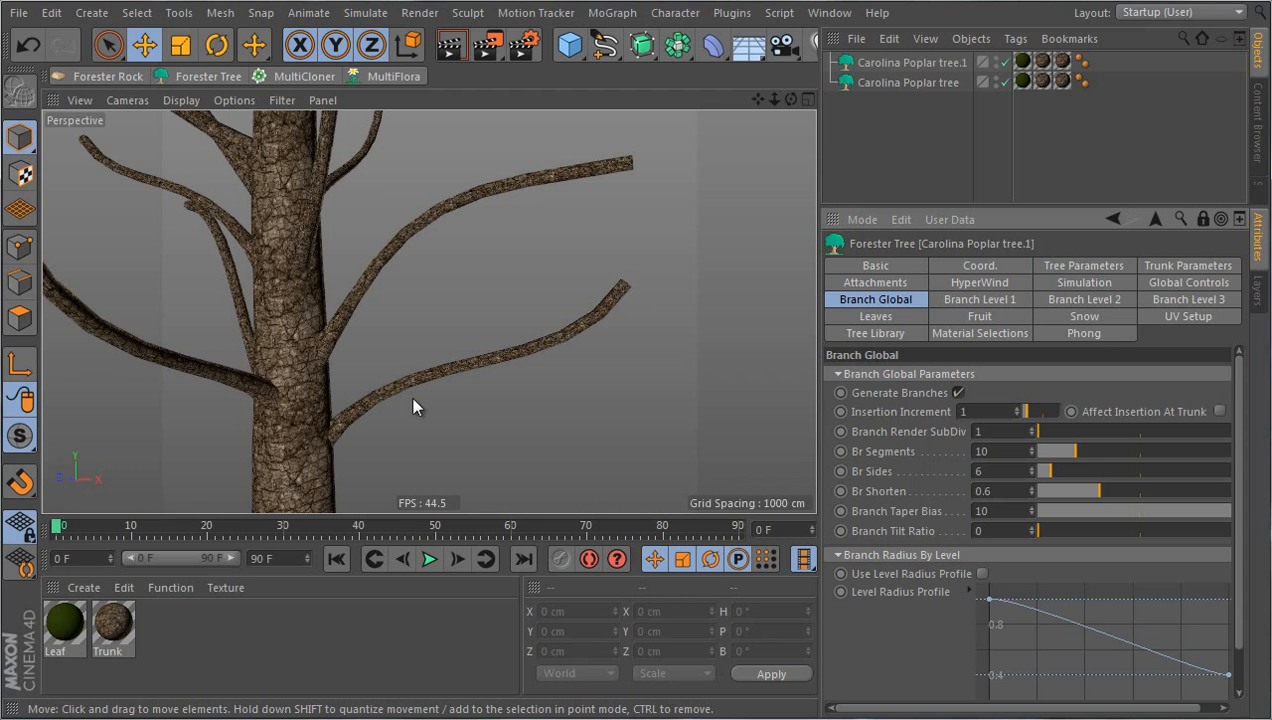
left_click_drag(1227, 515, 1078, 512)
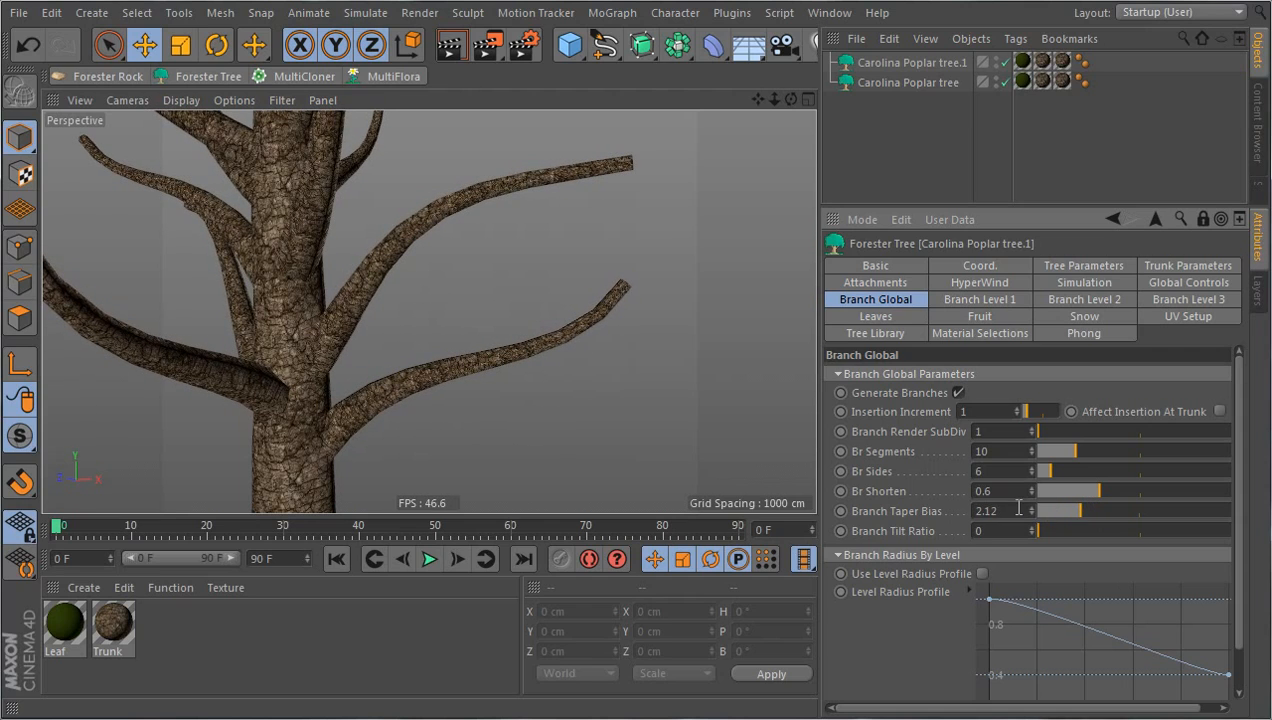
left_click_drag(692, 419, 628, 401, "alt")
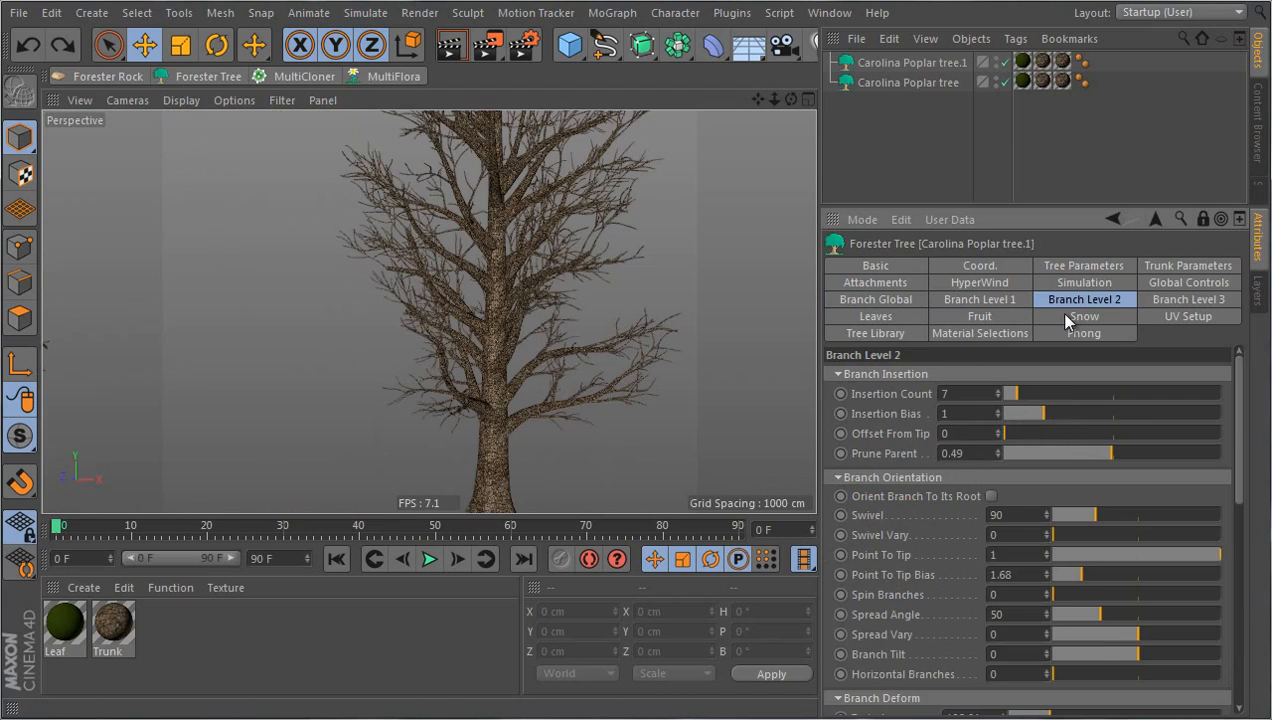
Try Branch Tilt Ratio at its maximum on the second poplar, then return it to 0.
left_click(880, 301)
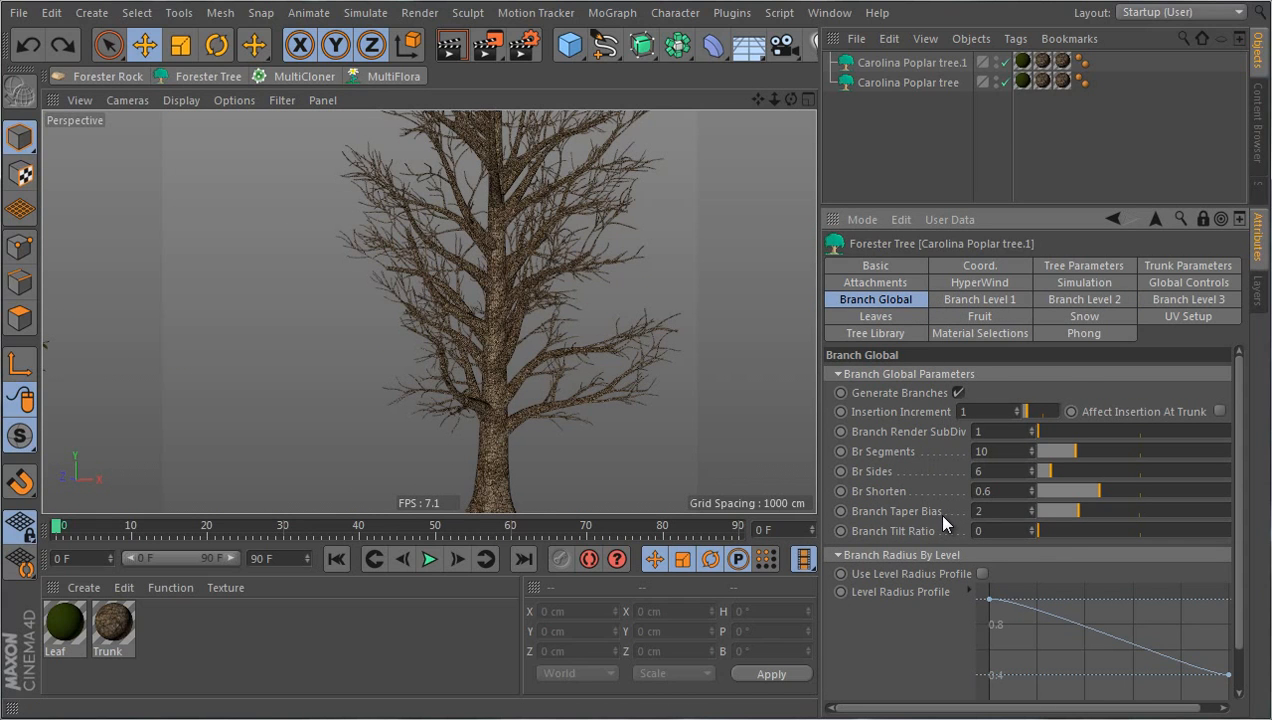
left_click_drag(1041, 531, 1240, 531)
left_click_drag(1032, 531, 1032, 531)
left_click_drag(600, 381, 622, 423, "alt")
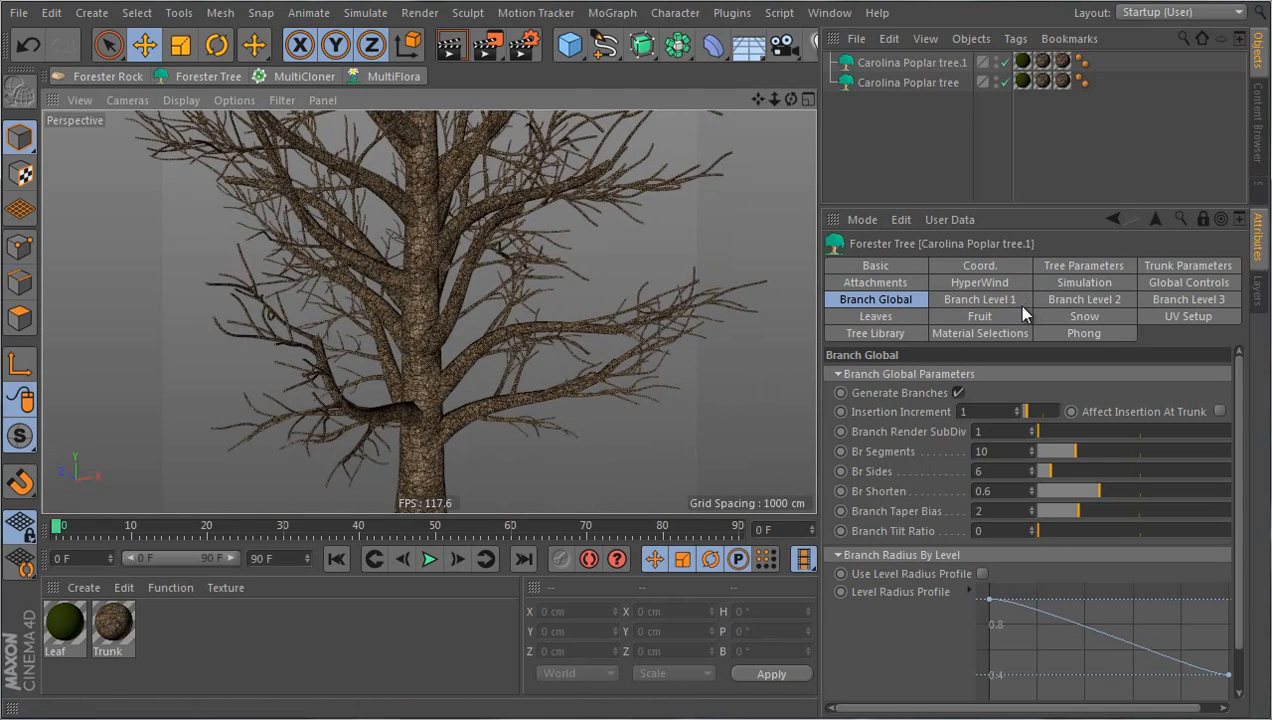
Set the Branch Tilt of Branch Level 2 to 49.47 and view the tree from another angle.
left_click(1055, 303)
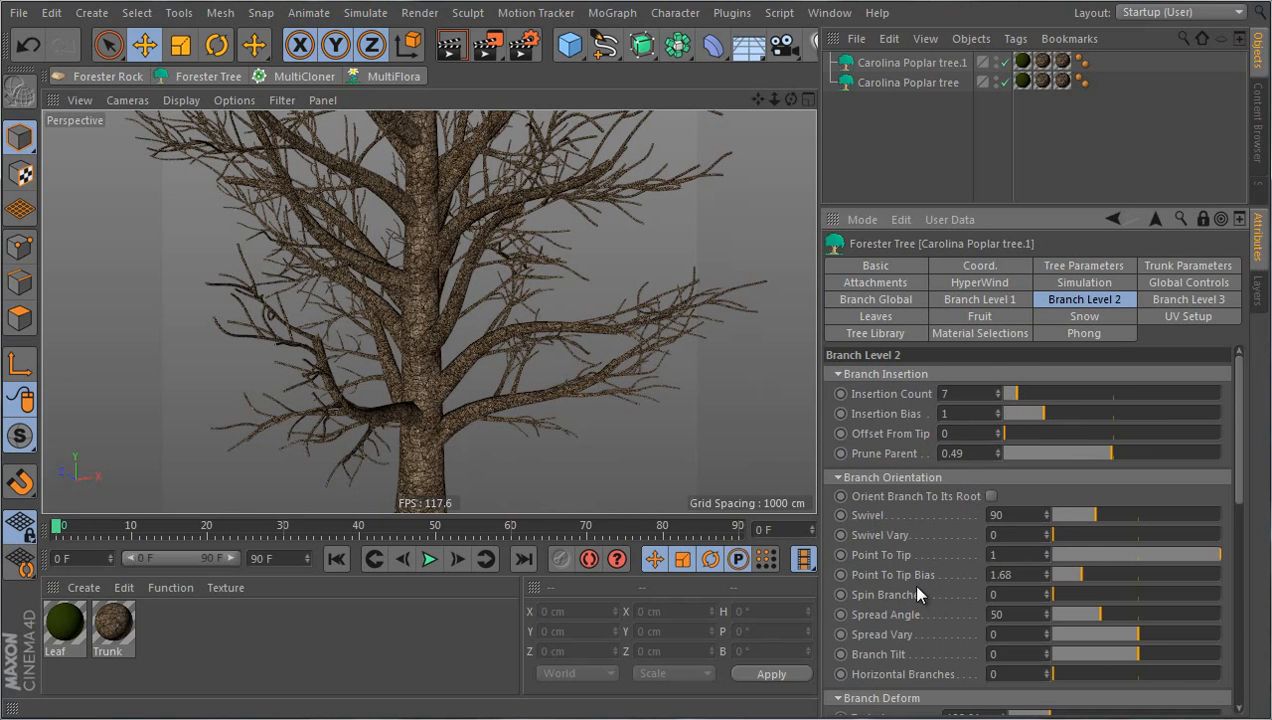
left_click_drag(1138, 655, 1184, 653)
key("ctrl+z")
left_click_drag(722, 428, 450, 400, "alt")
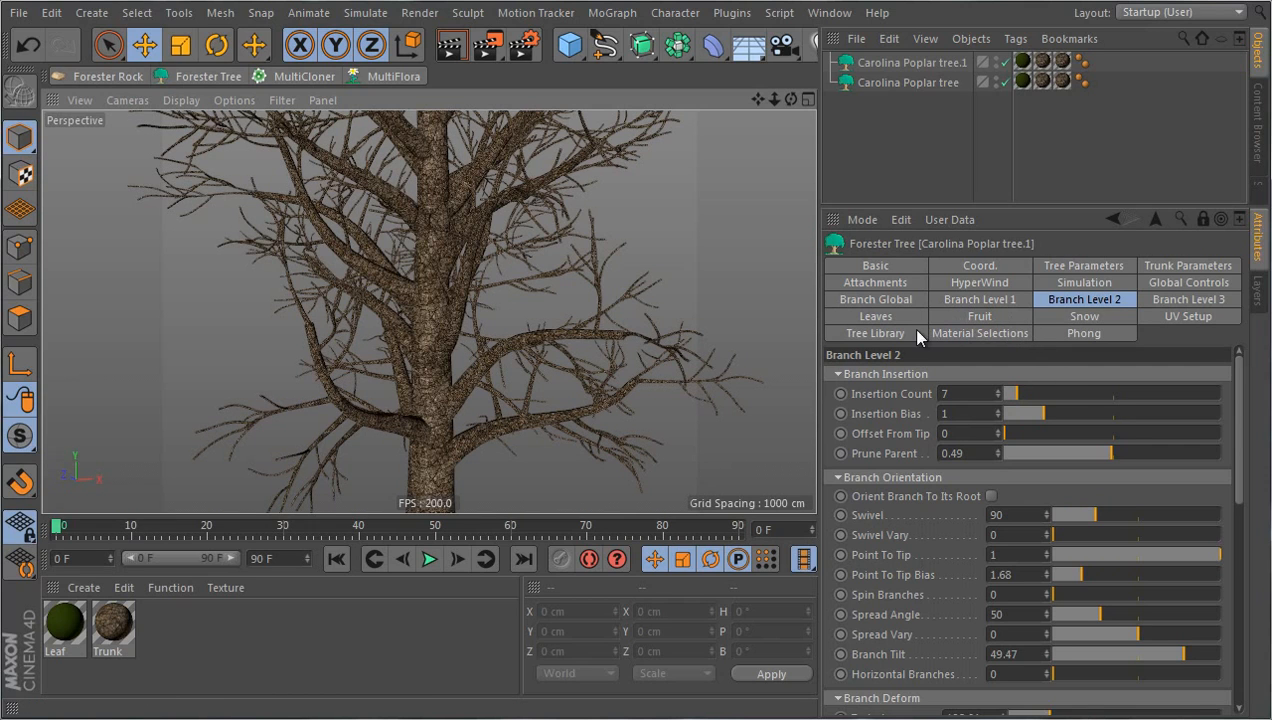
Test the maximum Branch Tilt Ratio on the tilted level 2 branches, reset it to 0 and view the Branch Radius By Level settings.
left_click(898, 300)
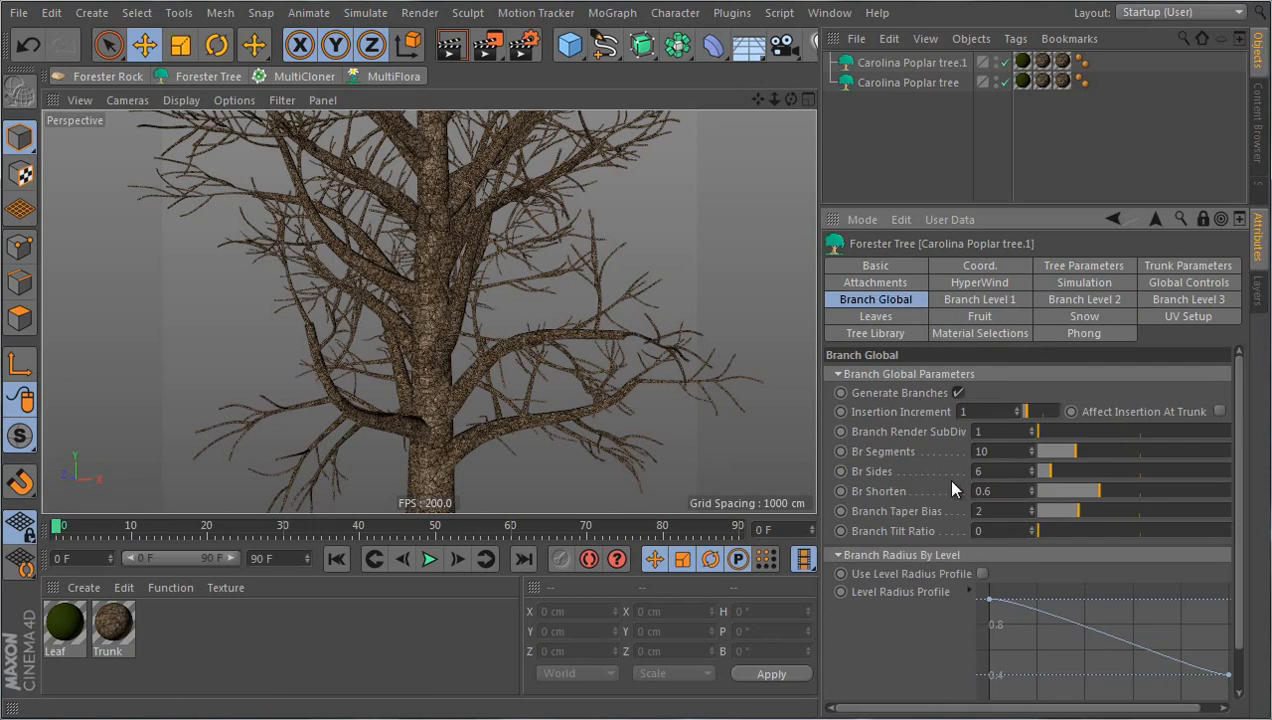
left_click_drag(1052, 532, 1232, 533)
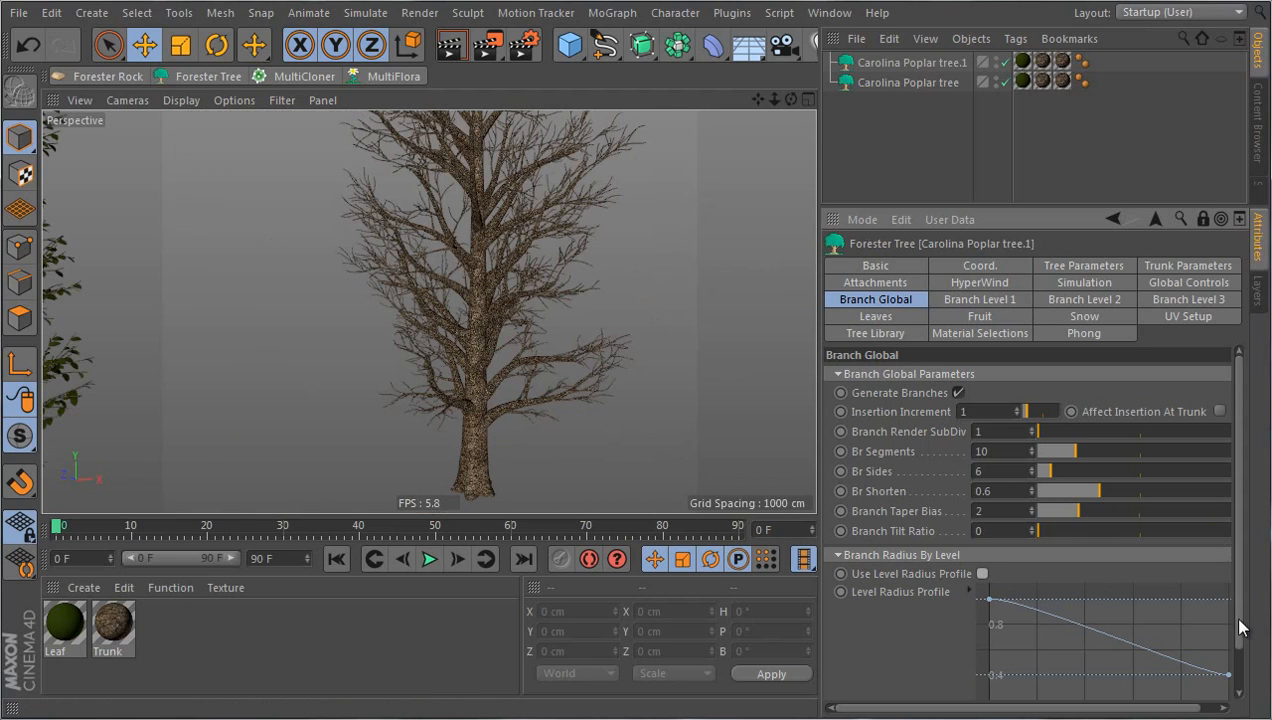
scroll(1245, 683, "down", 2)
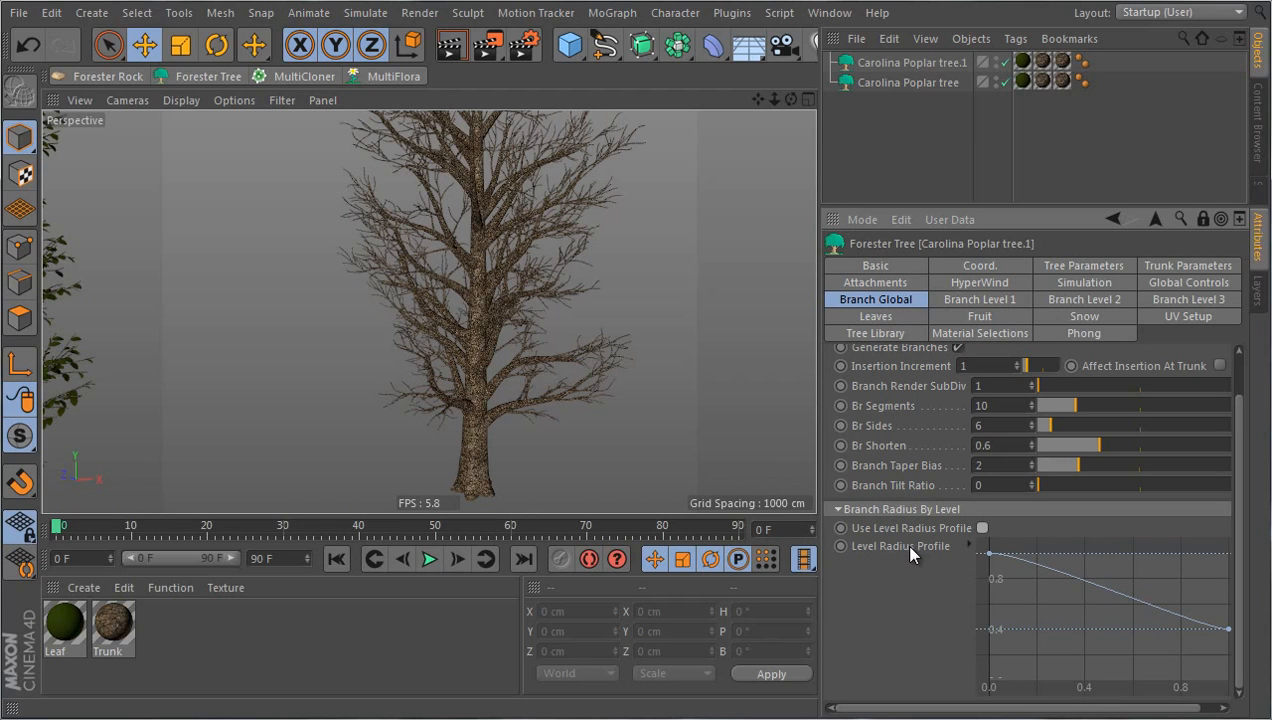
Enable Use Level Radius Profile on the second poplar and inspect its branches up close.
left_click(982, 528)
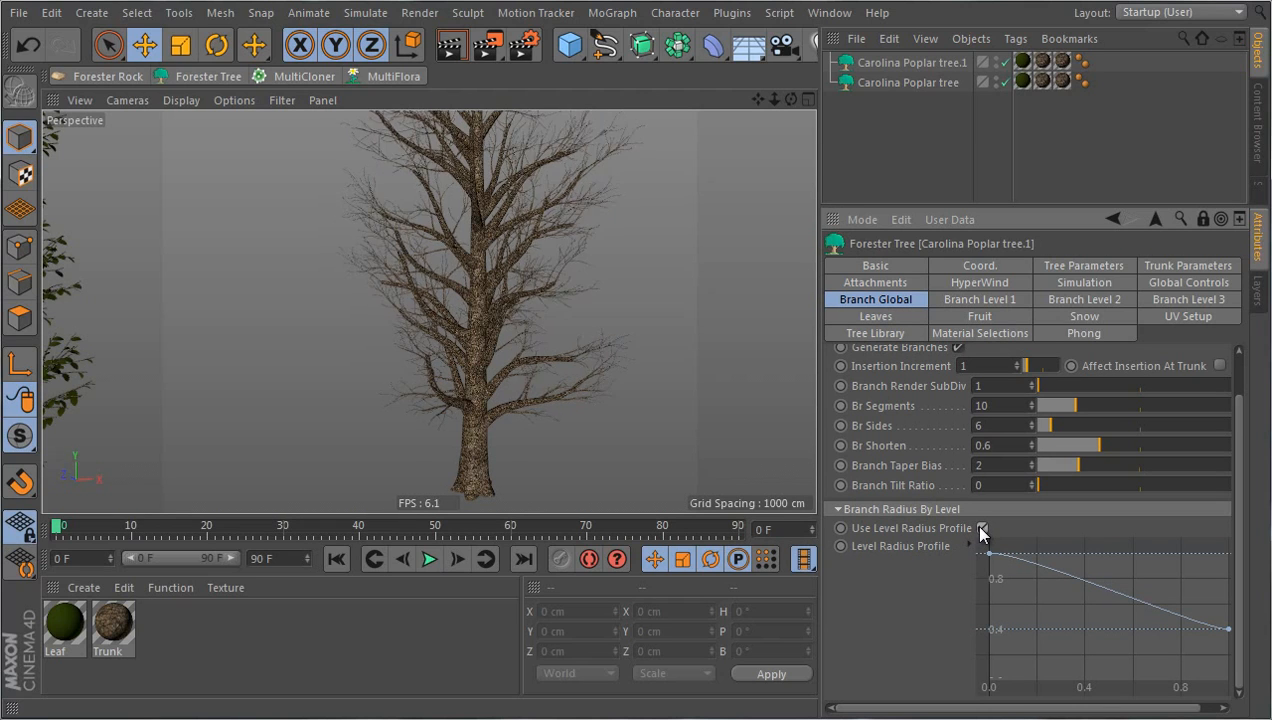
scroll(553, 401, "up", 5)
scroll(588, 370, "up", 6)
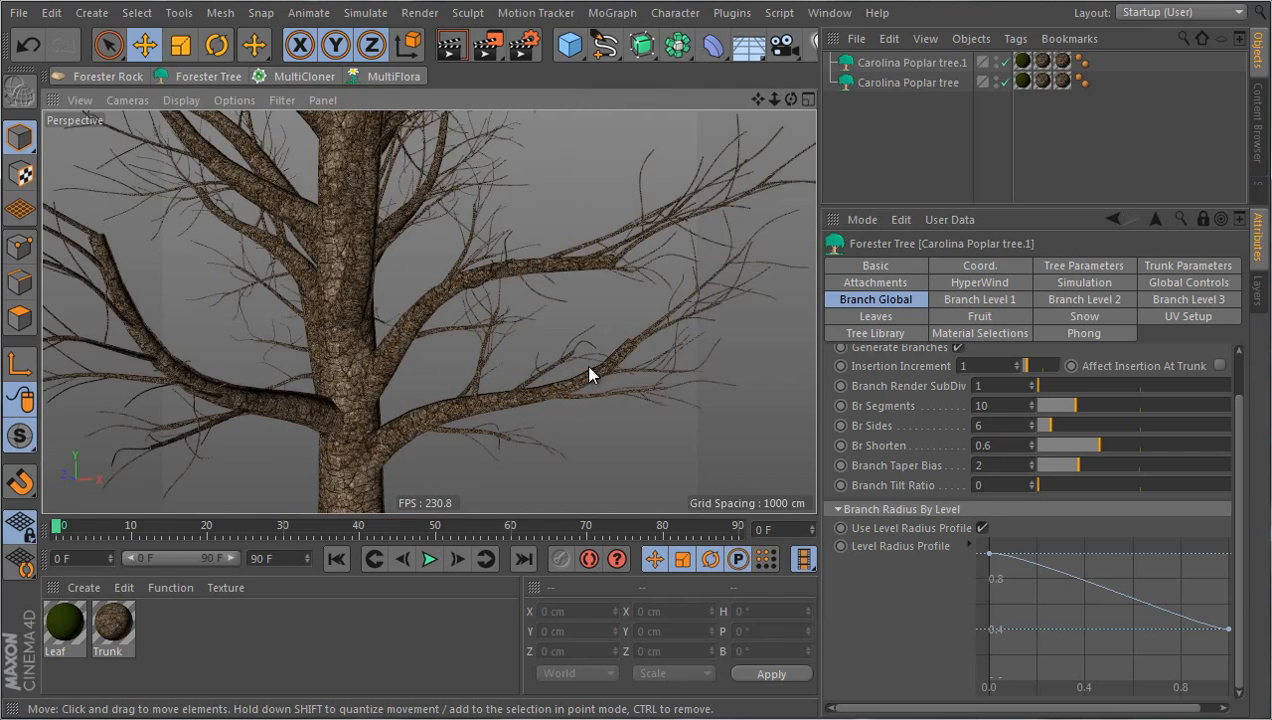
Try lowering the end point of the Level Radius Profile curve to 0, then undo the change.
left_click(1229, 632)
key("ctrl+z")
left_click_drag(1229, 632, 1231, 680)
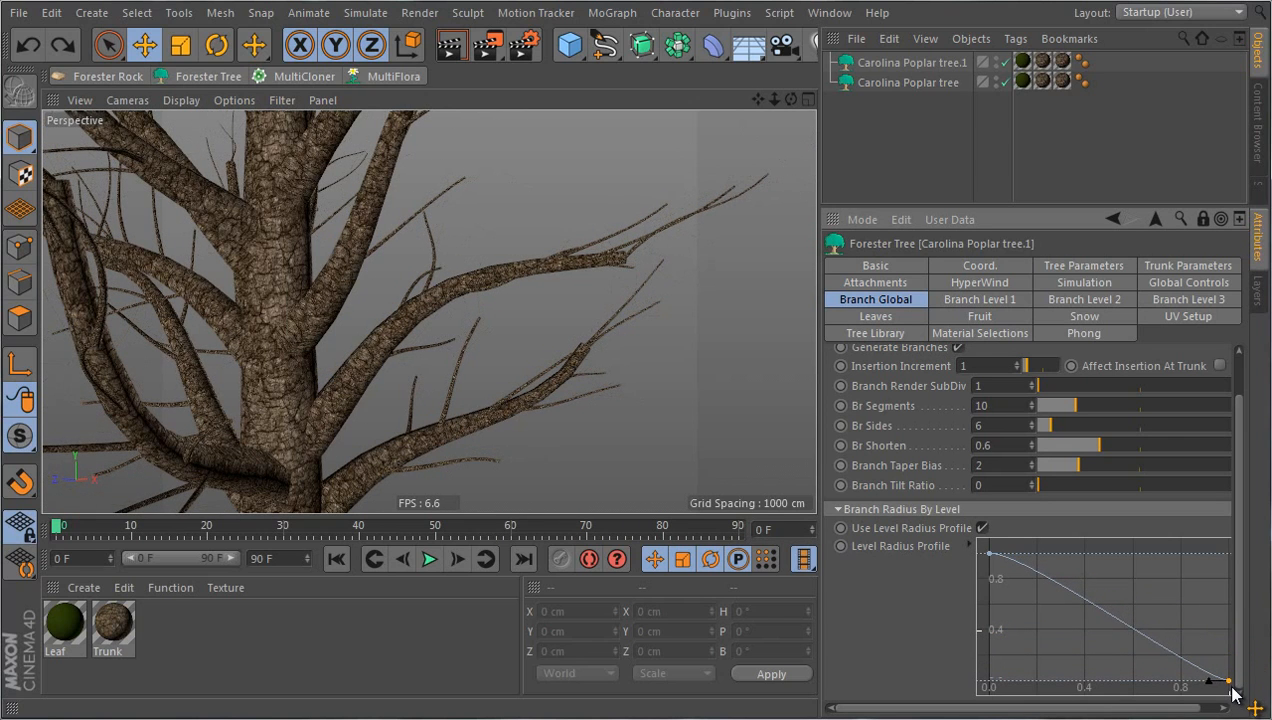
key("ctrl+z")
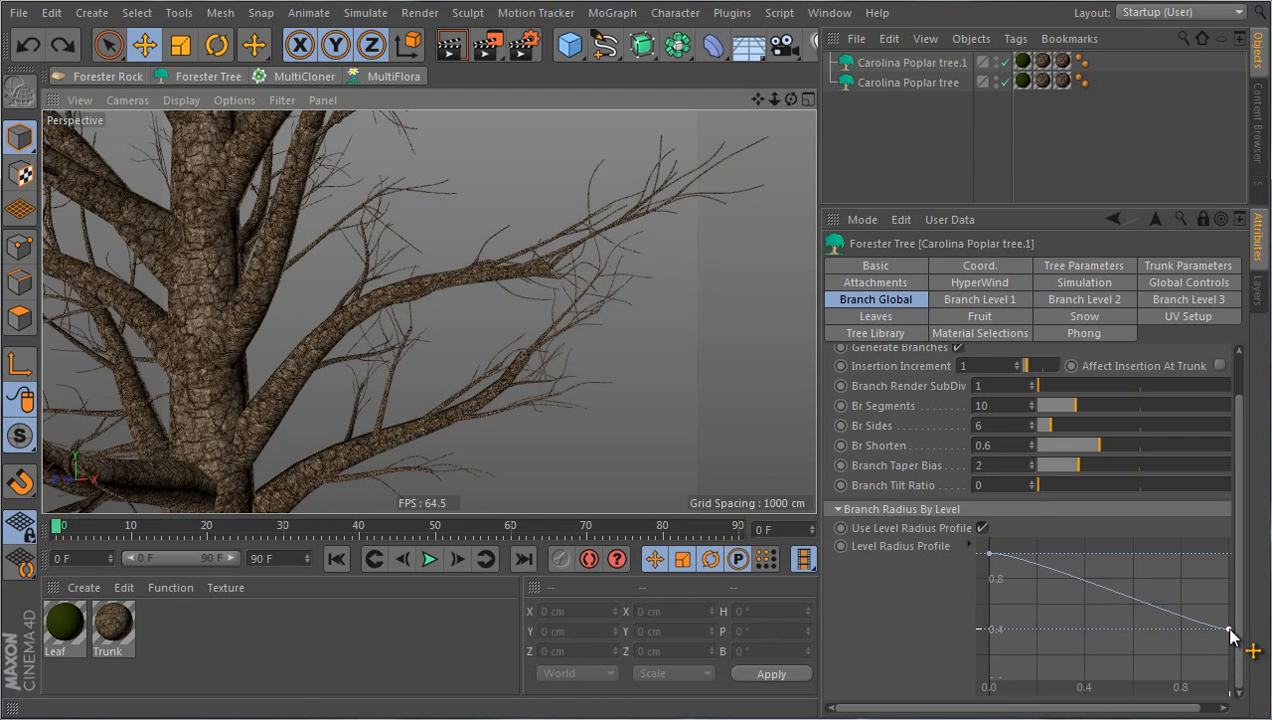
Bow the Level Radius Profile curve upward with its end point at about 0.35, then disable Use Level Radius Profile.
left_click_drag(1232, 636, 1254, 572)
scroll(585, 403, "down", 5)
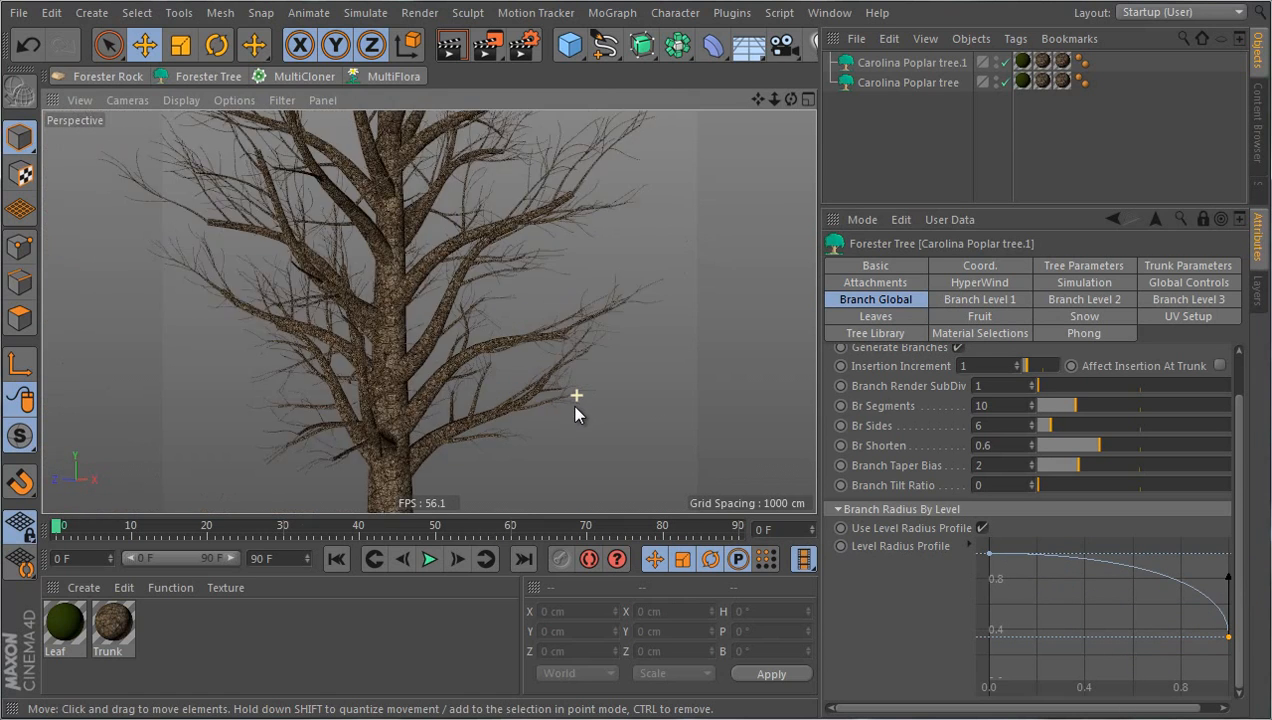
left_click(981, 528)
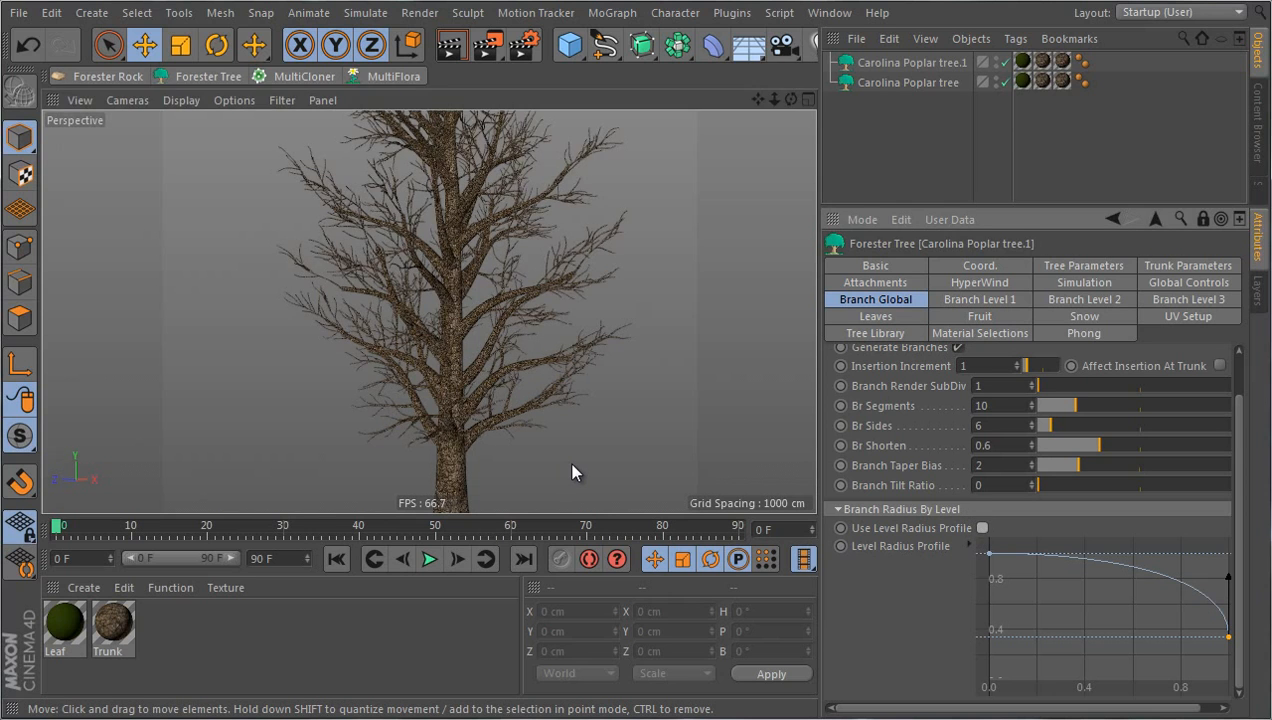
scroll(568, 461, "down", 4)
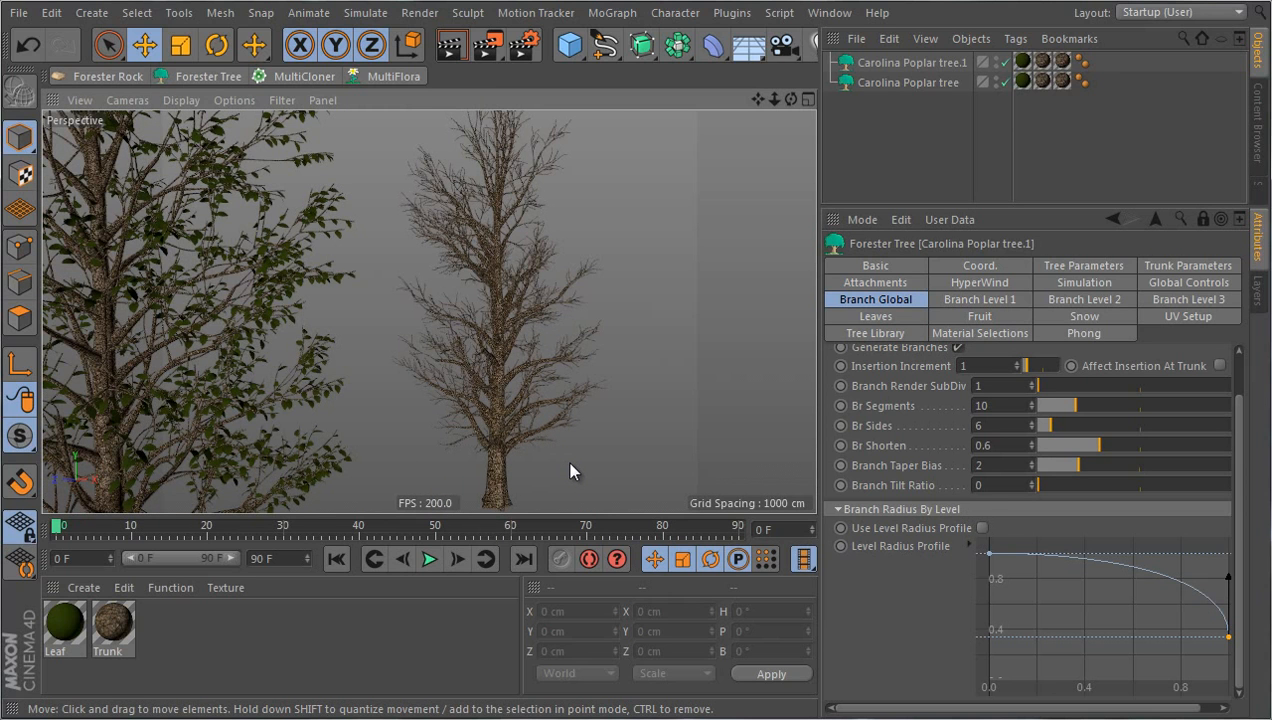